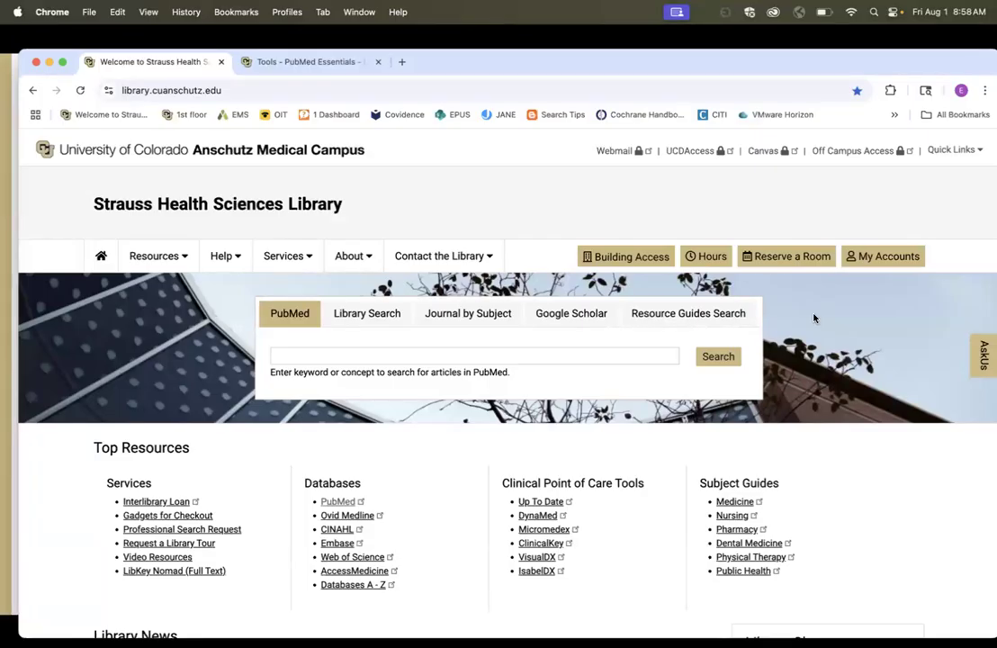
- Open the library's AskUs question form from the chat widget, review its fields and help options, and close it
click(981, 358)
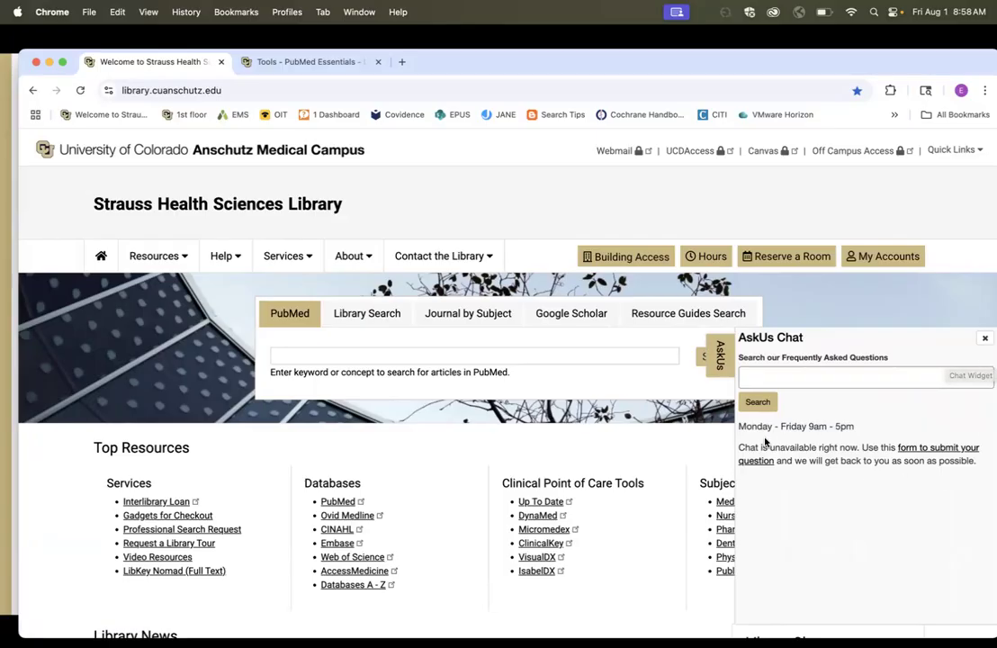
click(911, 455)
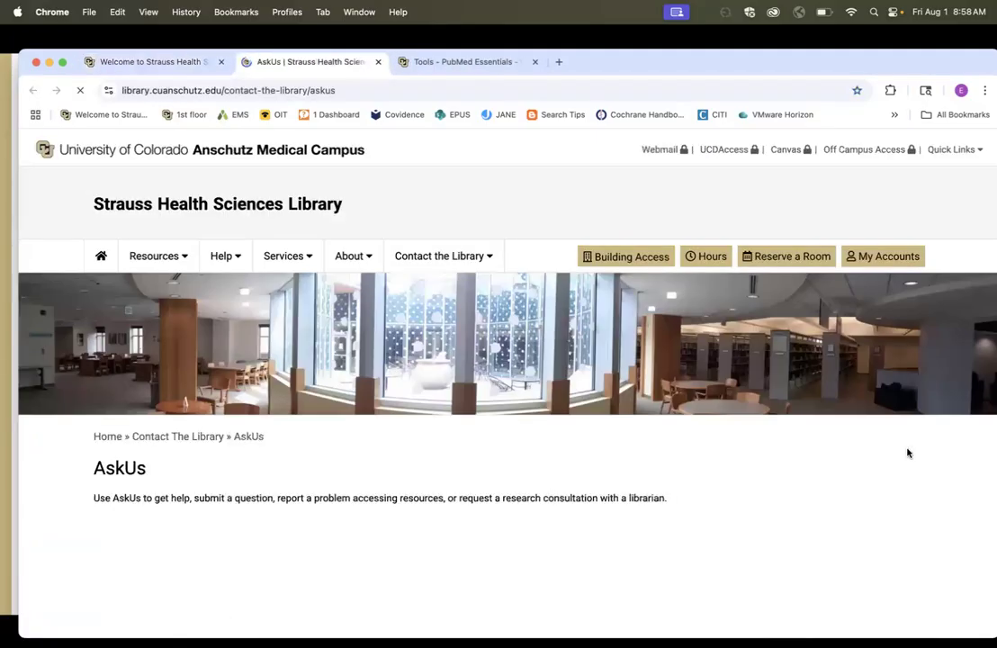
scroll(469, 468, down, 5)
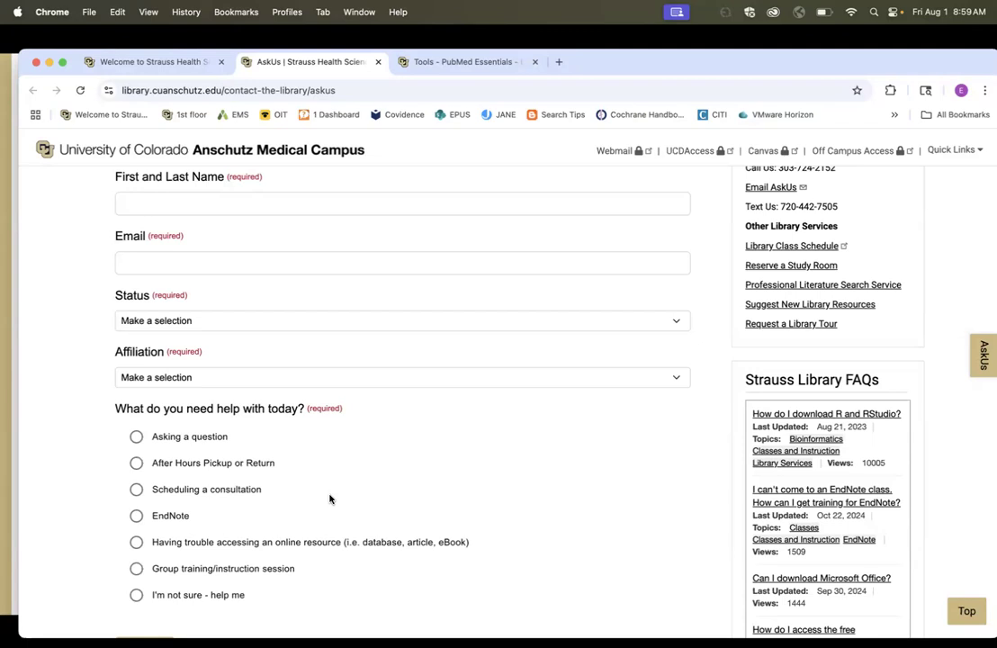
click(378, 62)
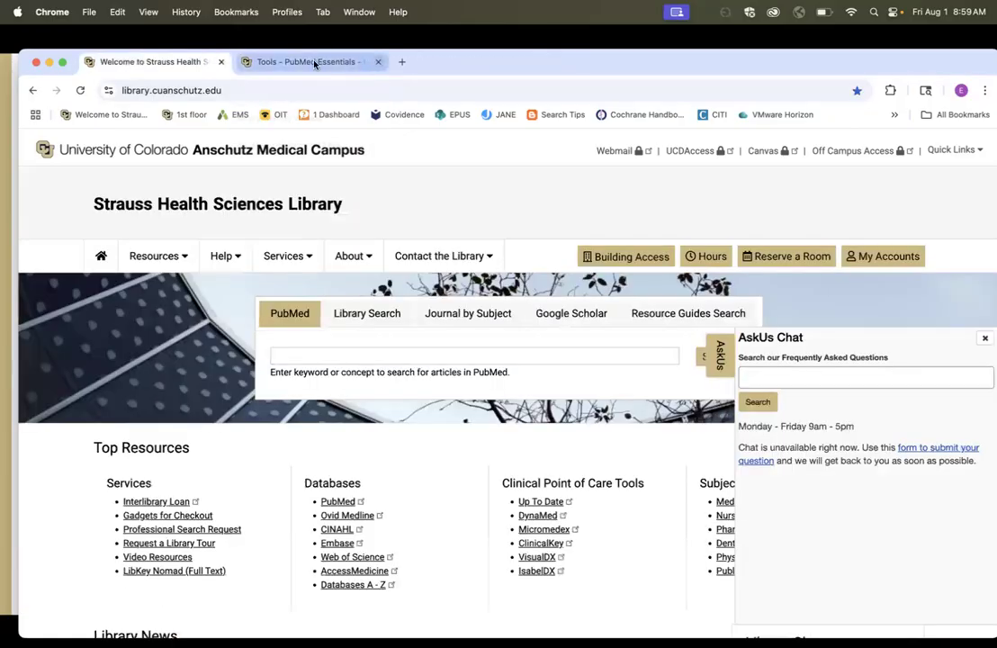
- Review the quotation mark, truncation, field tag and Boolean operator tips in the PubMed Essentials Tools guide, and close the guide
click(314, 63)
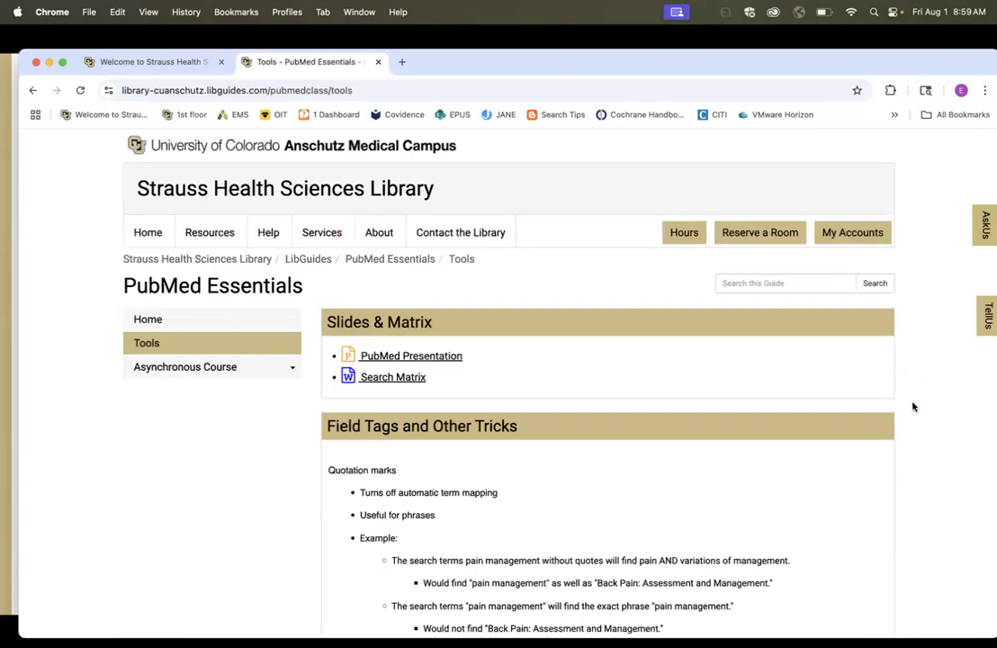
scroll(861, 528, down, 5)
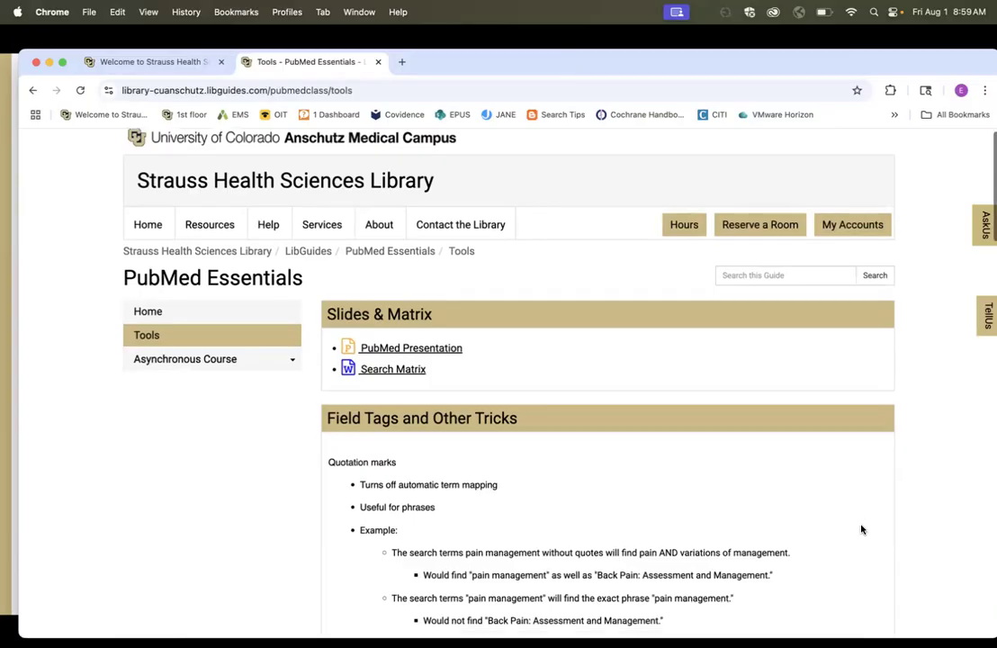
scroll(861, 528, down, 10)
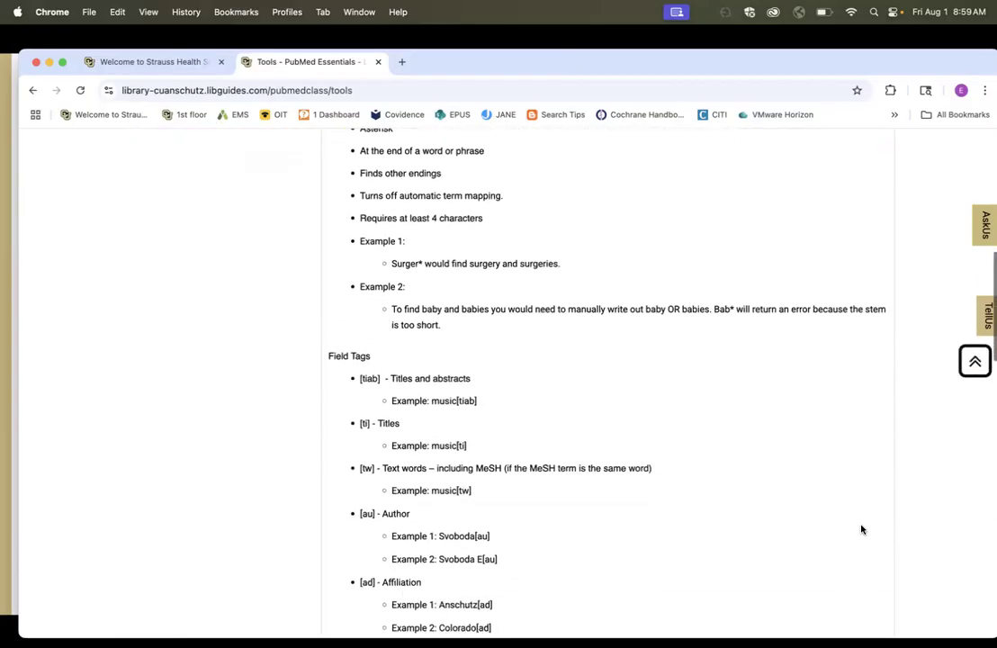
scroll(861, 529, down, 3)
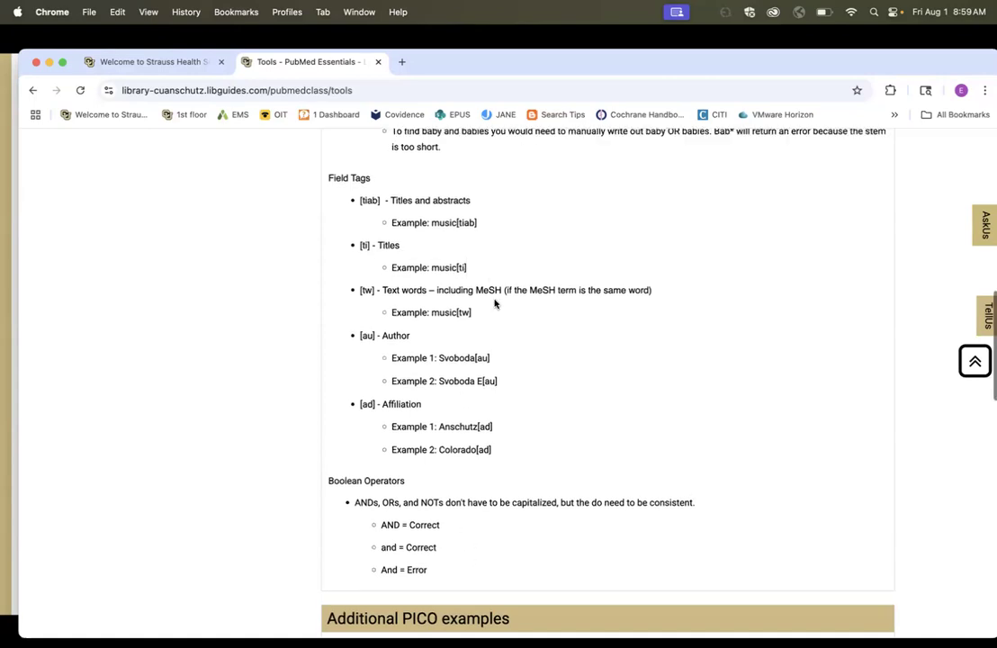
scroll(494, 304, up, 1)
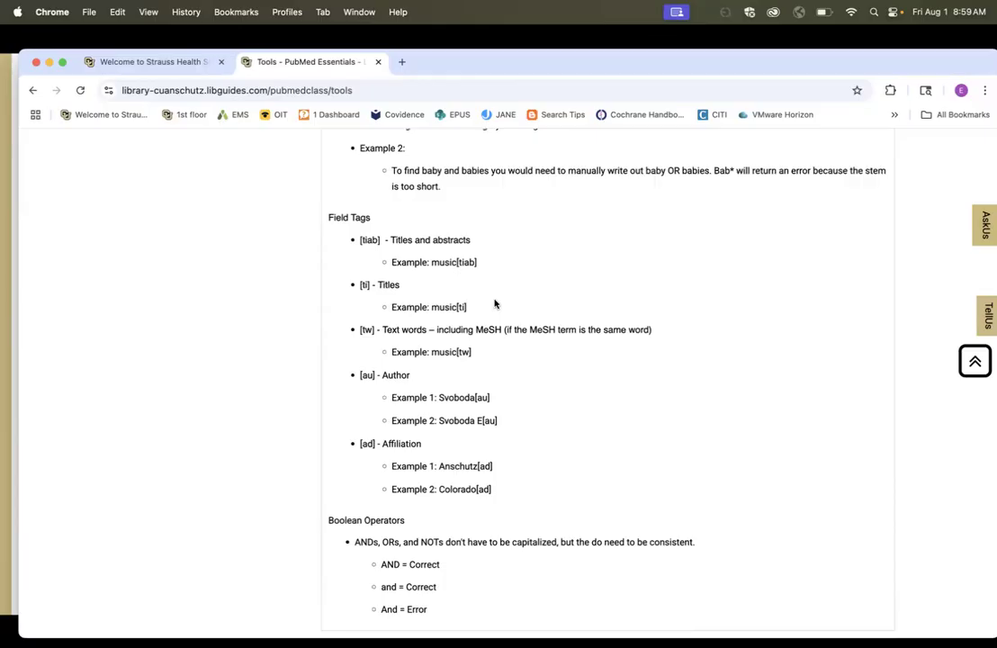
scroll(493, 302, up, 10)
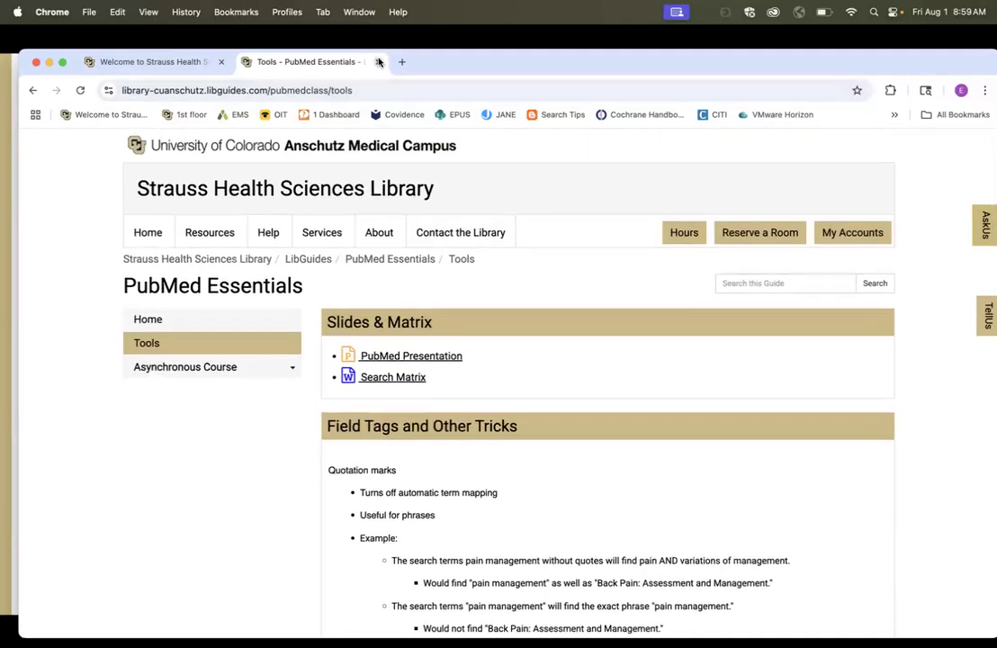
click(379, 61)
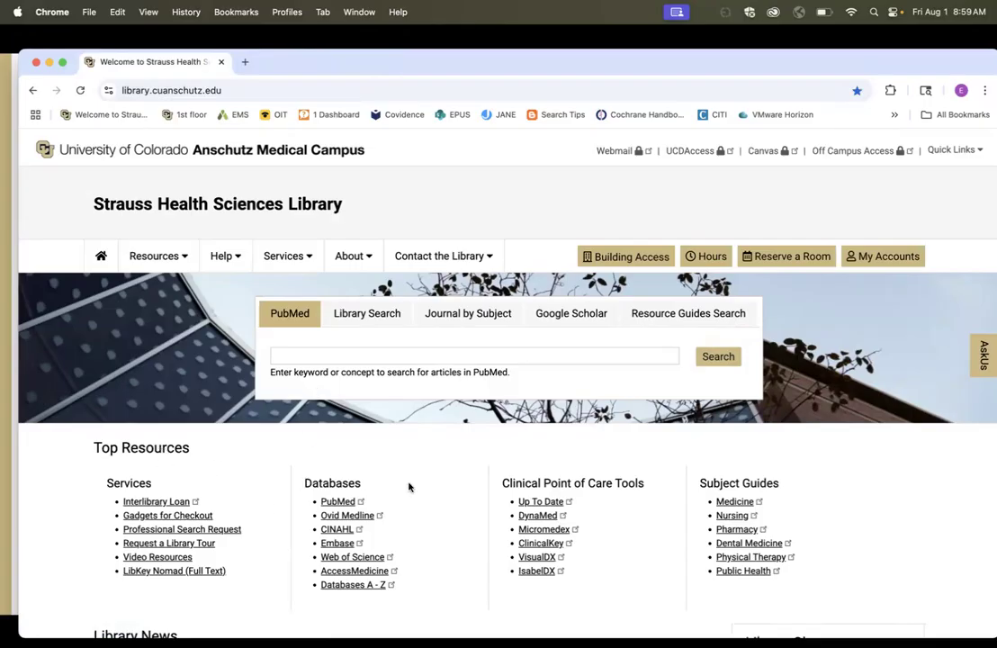
- Open PubMed from the library homepage's database list, and again from the homepage in a new incognito window
click(332, 505)
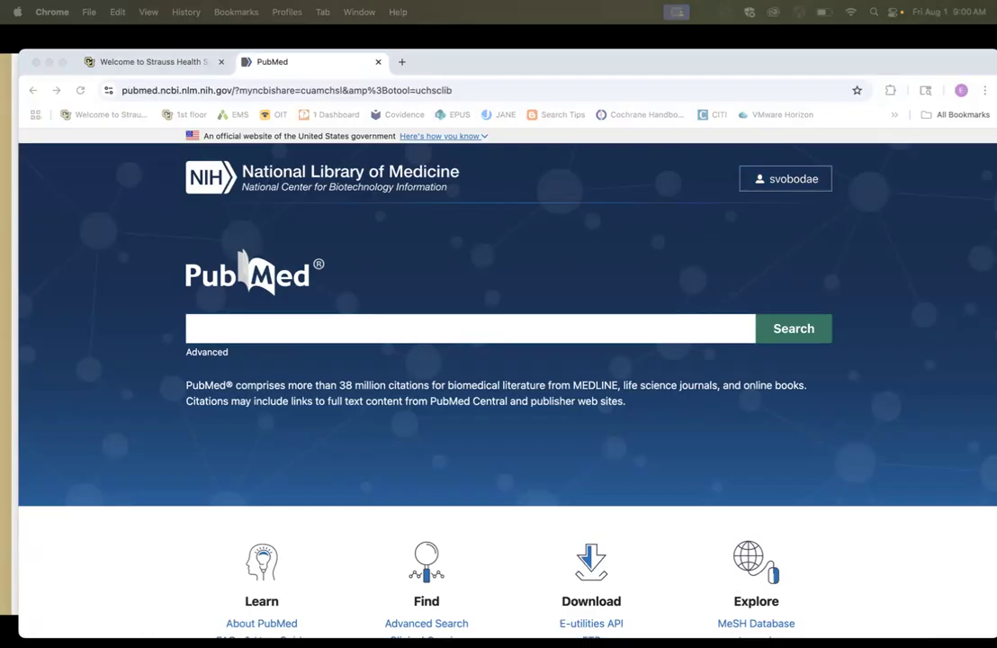
key(super+shift+n)
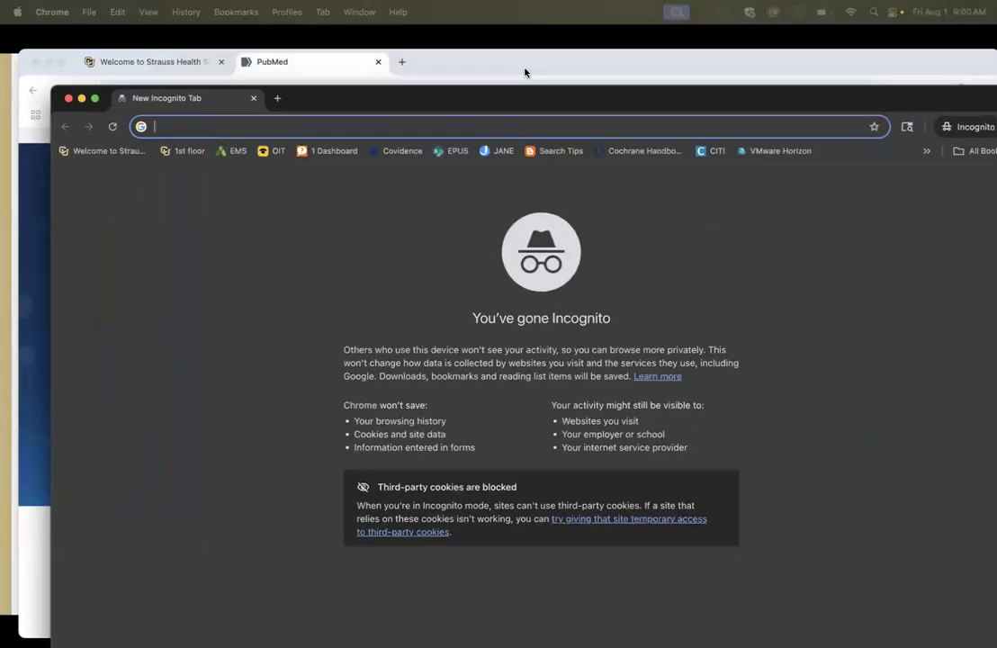
click(48, 106)
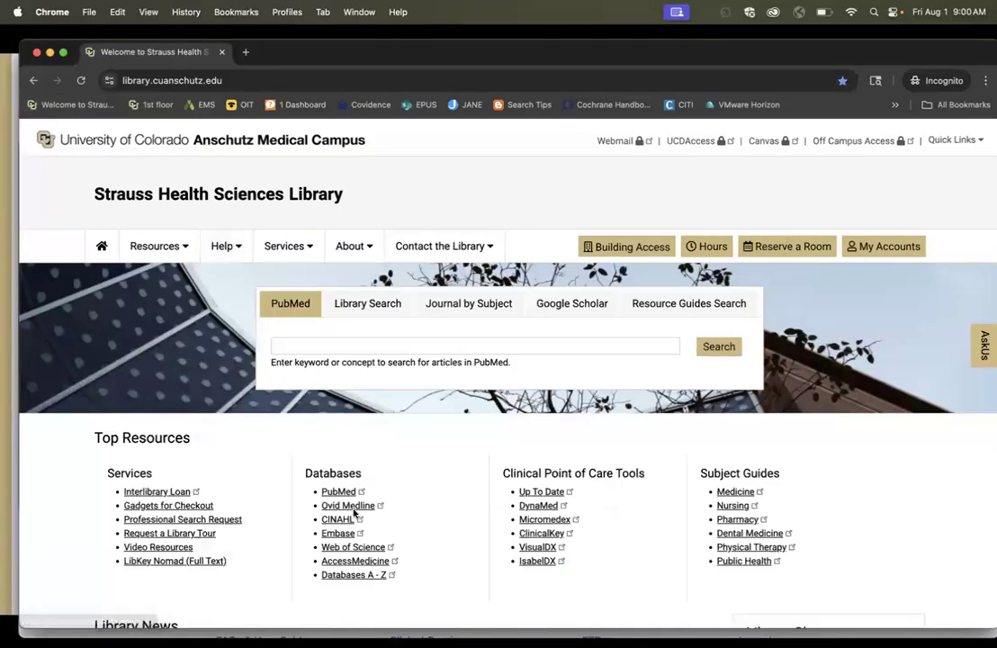
click(338, 492)
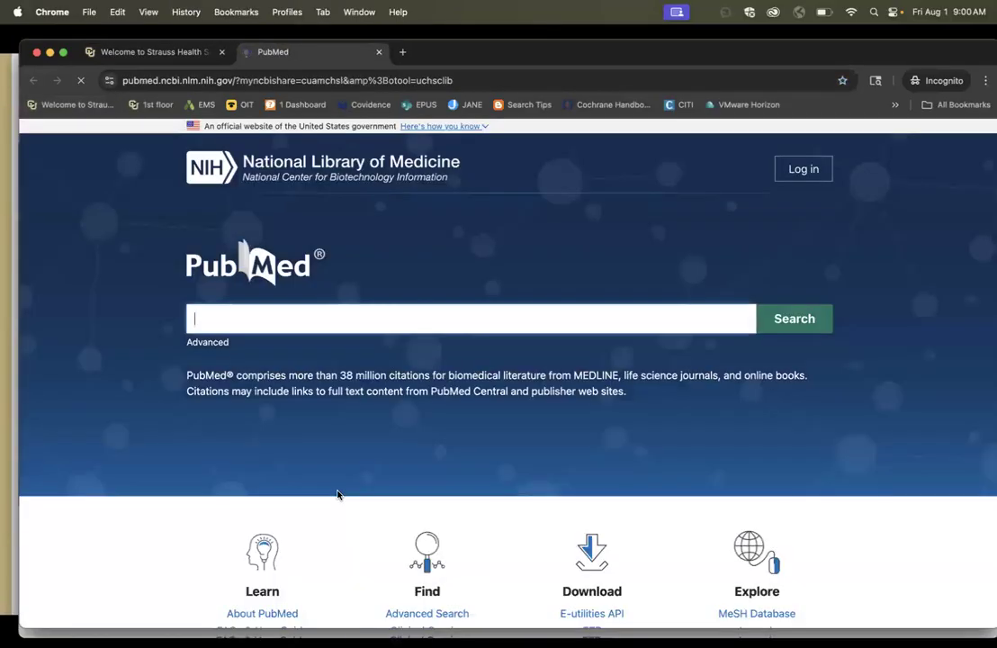
- Examine the NCBI login options from PubMed in the incognito window and go to the account sign-up page
click(804, 169)
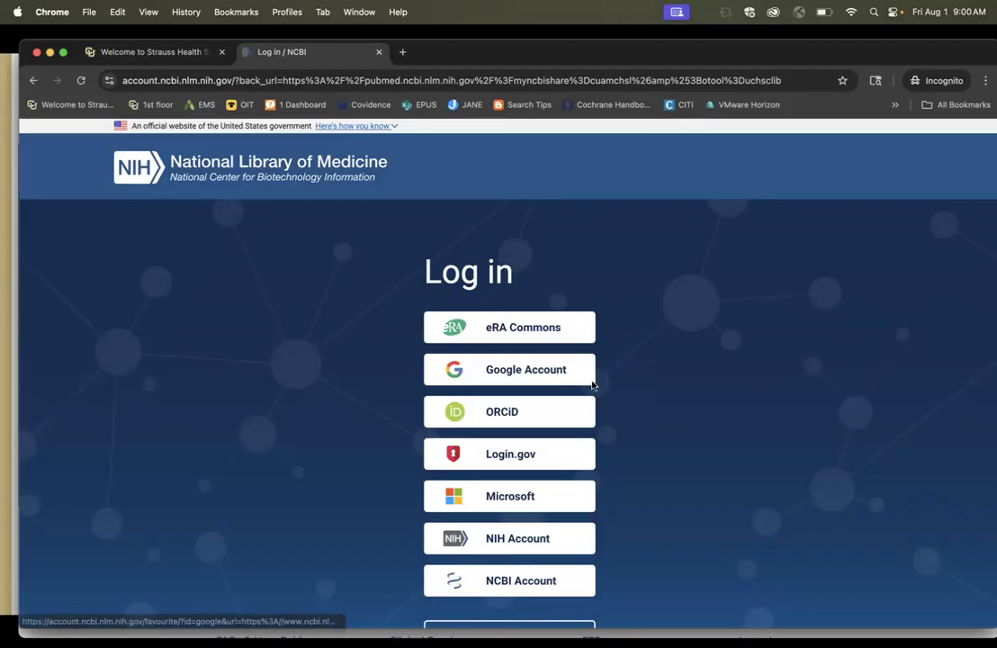
scroll(592, 385, down, 1)
scroll(593, 385, down, 1)
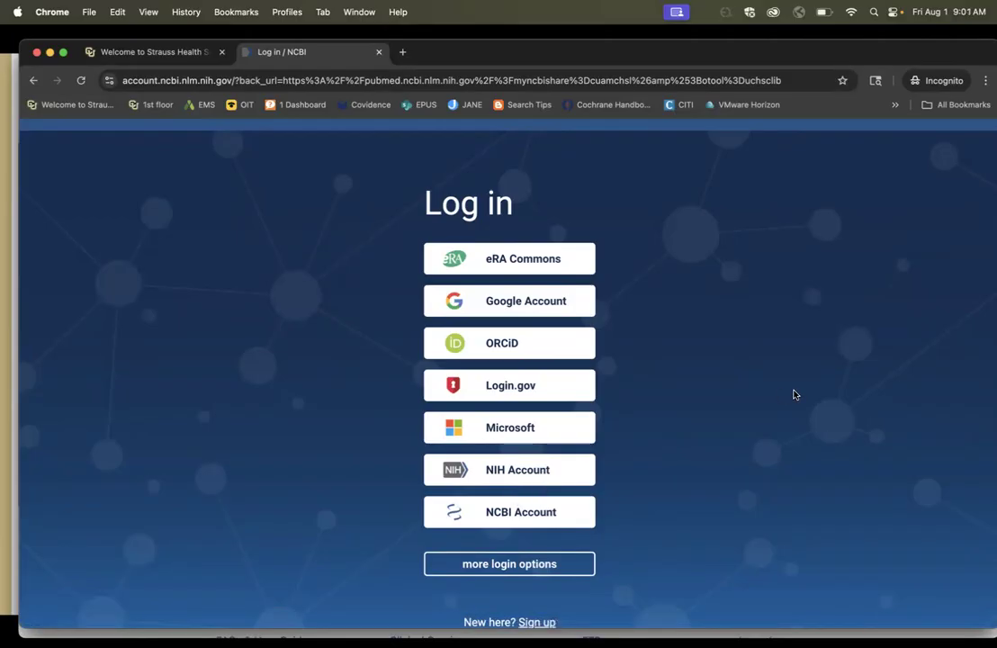
scroll(793, 394, down, 3)
click(545, 474)
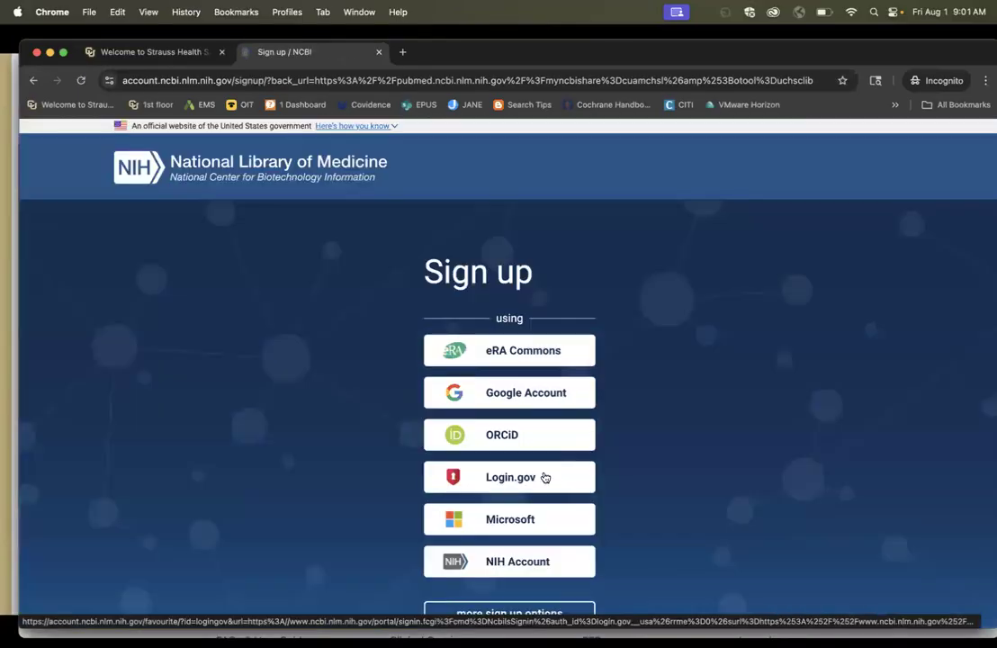
- Search the additional sign-up providers for "ansc", open the University of Colorado Denver | Anschutz Medical Campus login, and close the incognito window
scroll(544, 477, down, 3)
scroll(544, 476, down, 1)
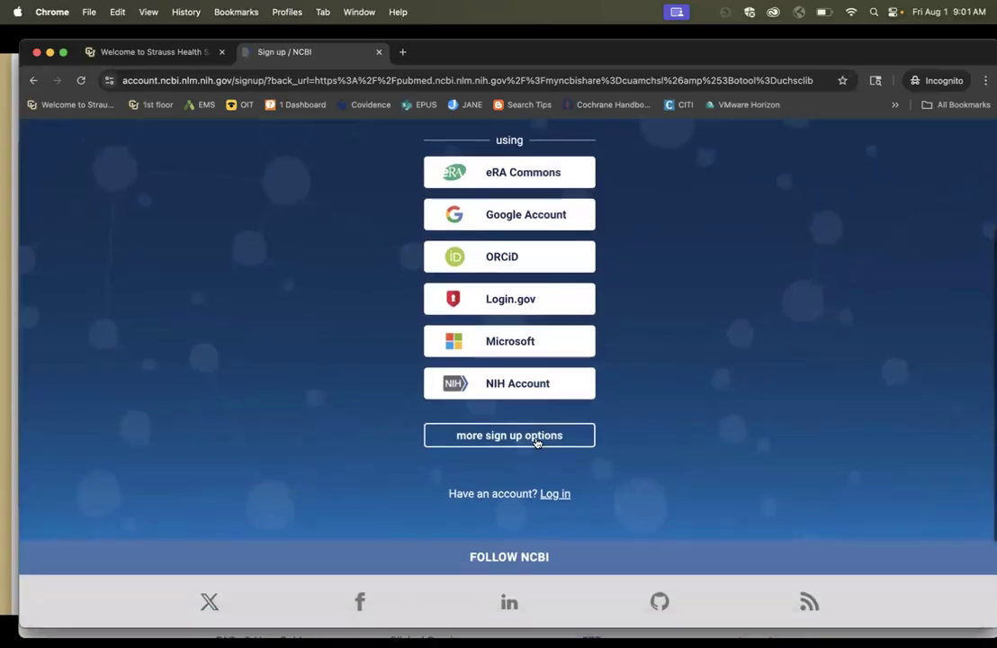
click(539, 436)
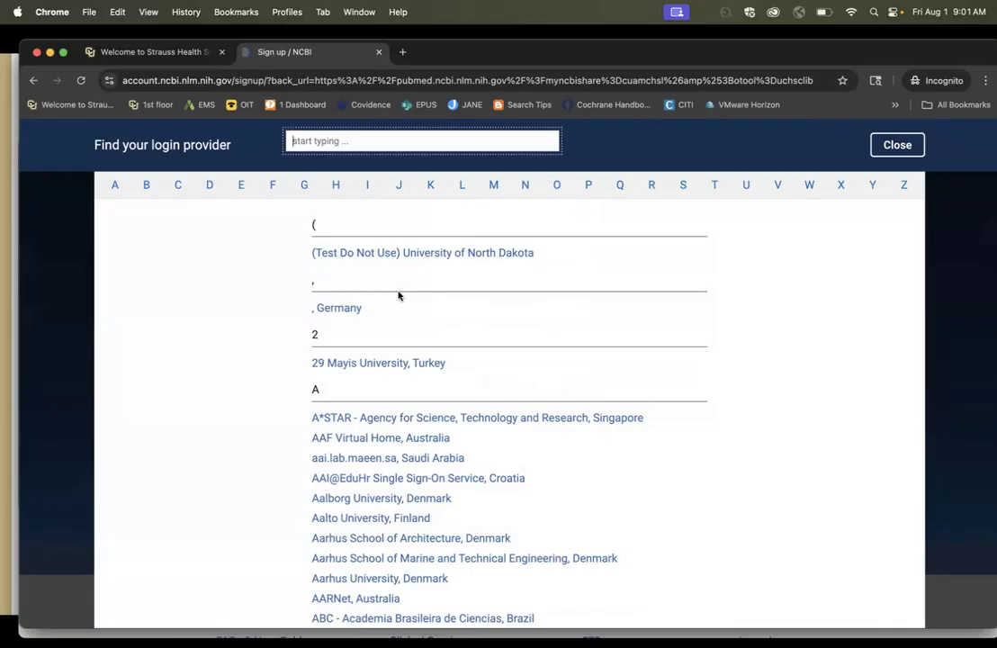
text(a)
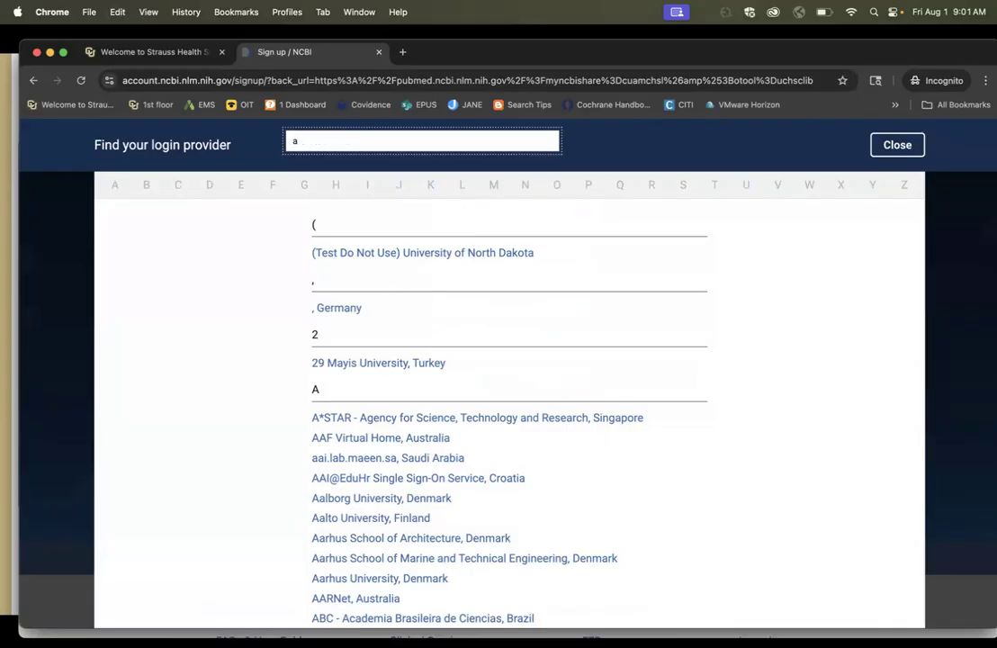
text(nsc)
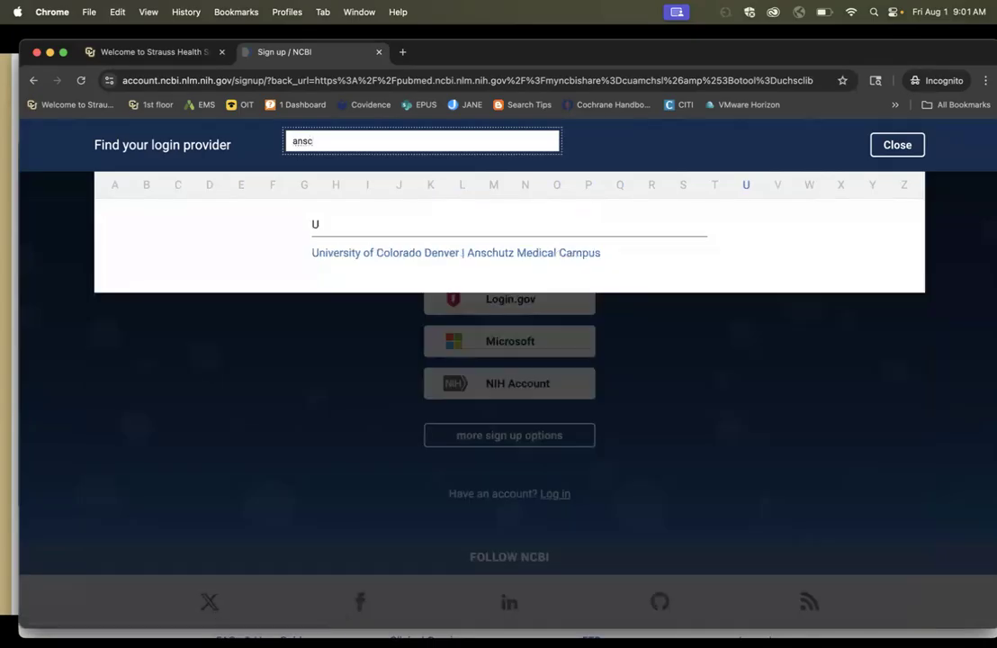
click(495, 254)
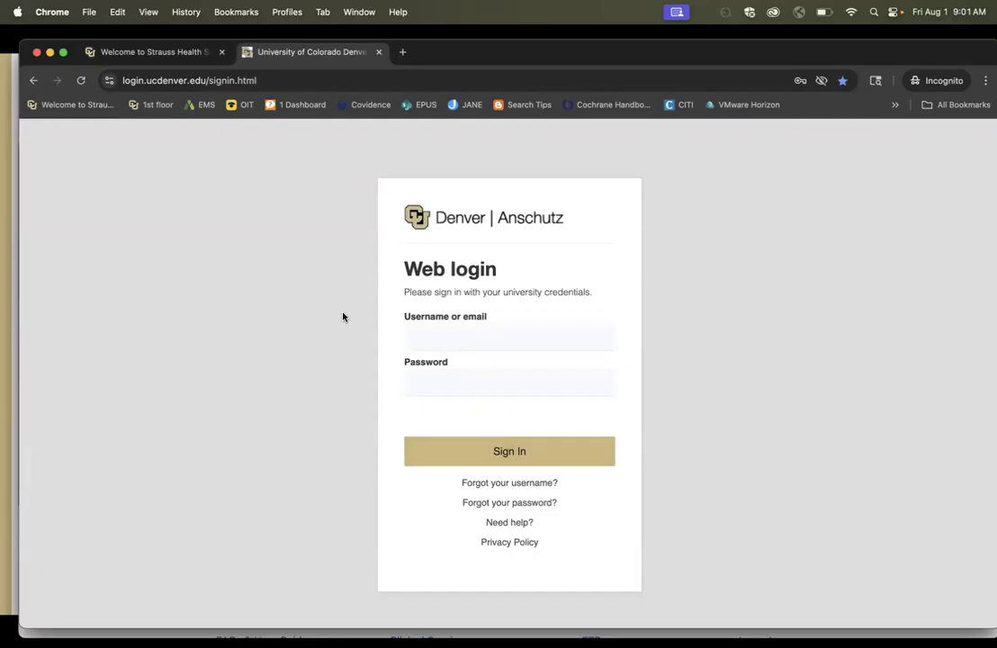
click(36, 55)
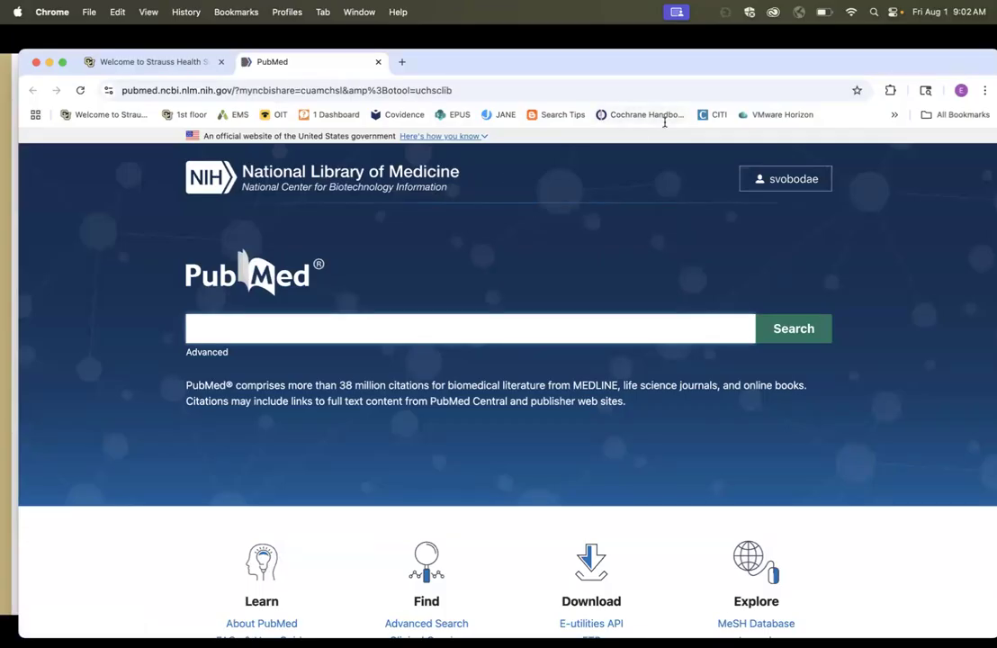
- Switch to the PowerPoint slideshow and advance past the PubMed Account slide to the Single Citation Matcher slide
click(688, 39)
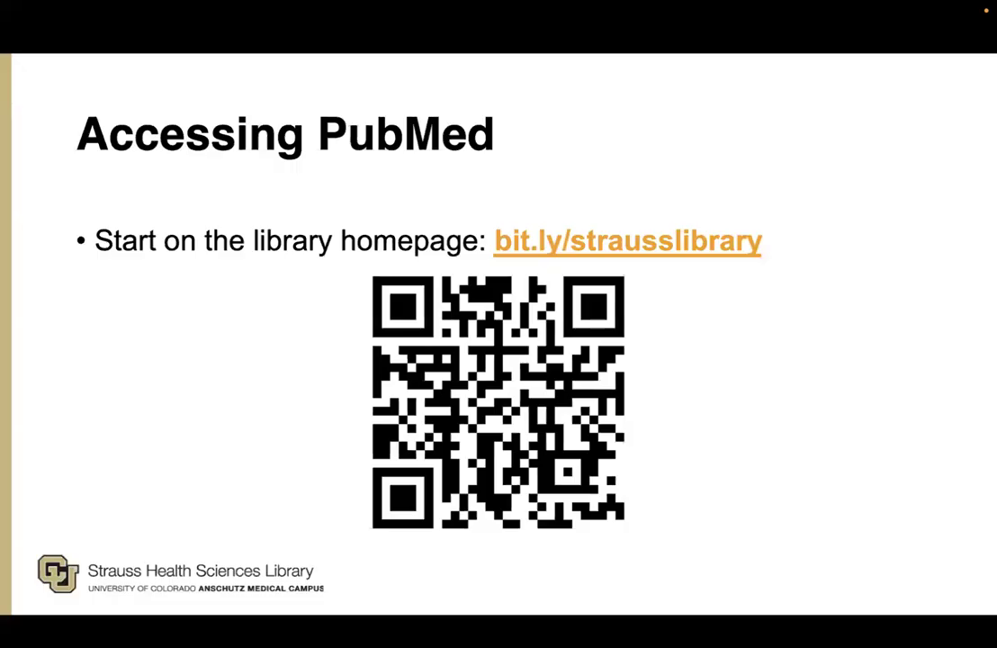
click(125, 604)
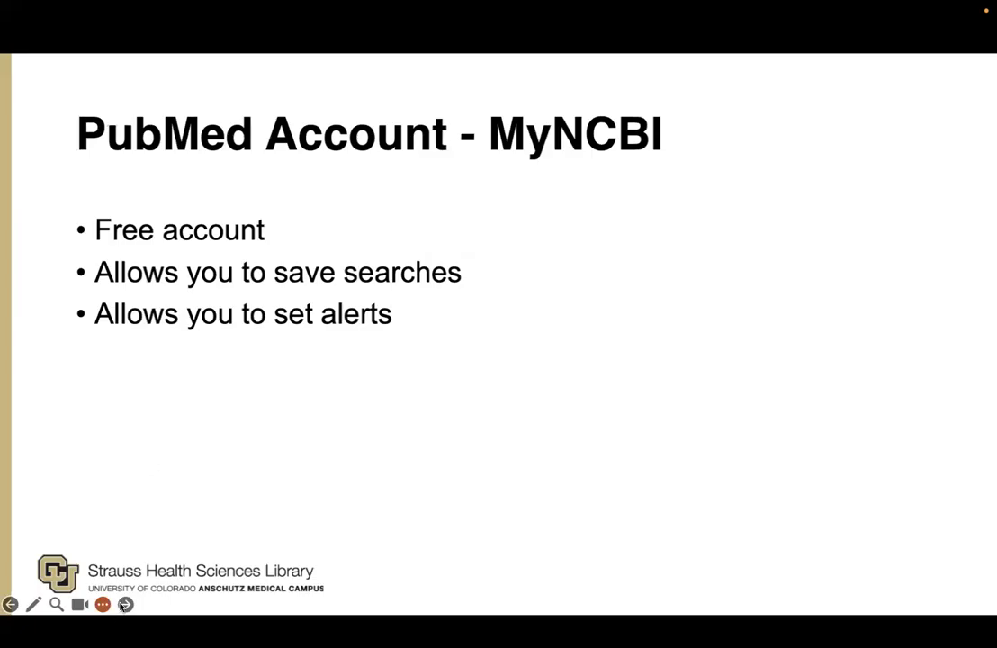
click(125, 603)
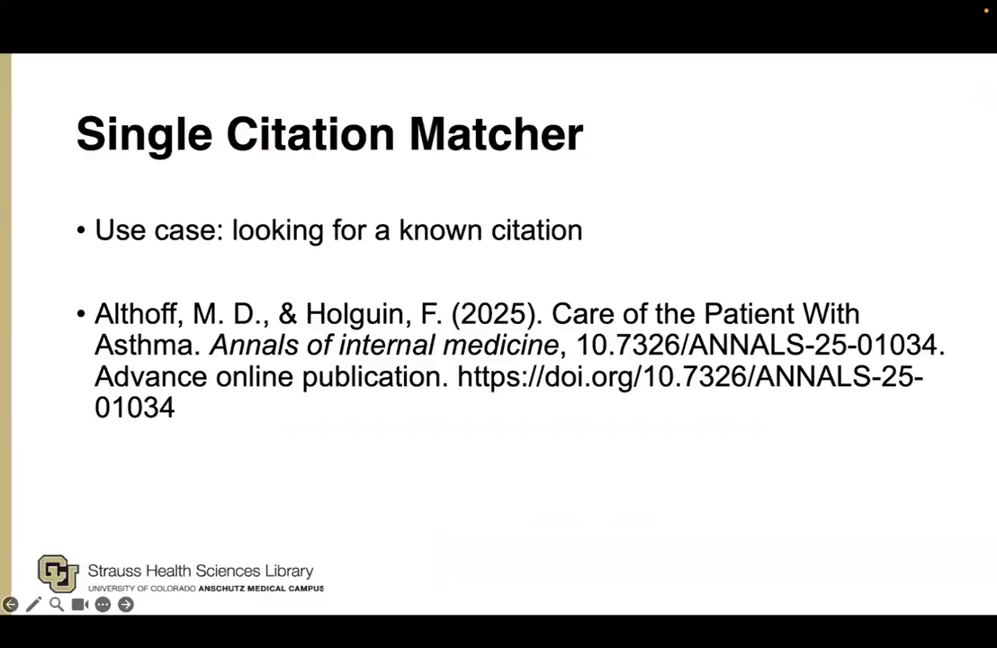
- Switch to Chrome and search PubMed's Single Citation Matcher for the title words "Care of the Patient with Asthma"
key(super+Tab)
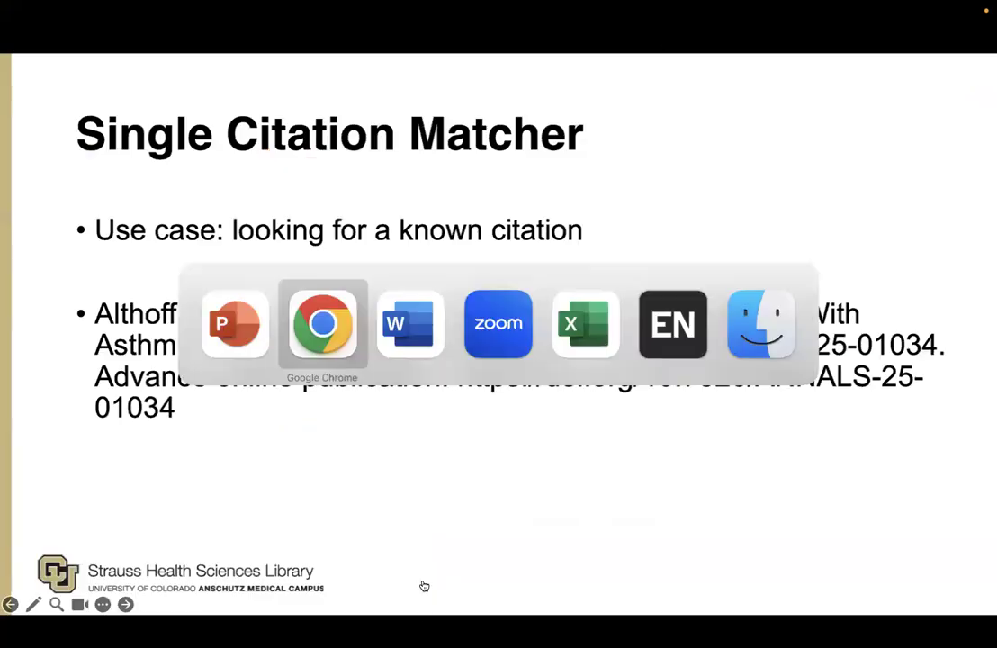
text(Car)
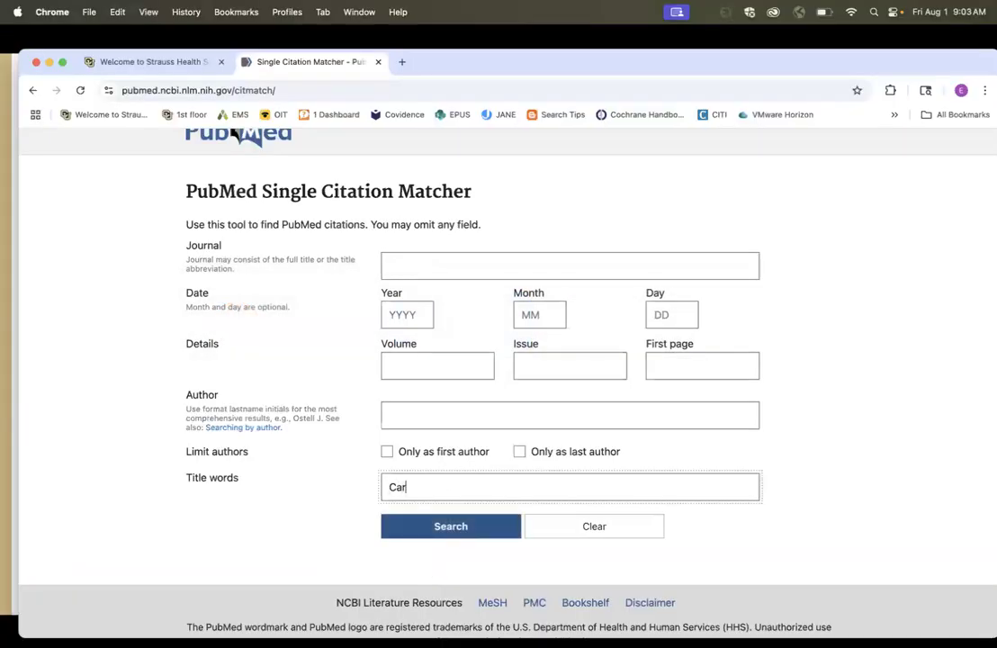
text(e of the Patient with Asthma)
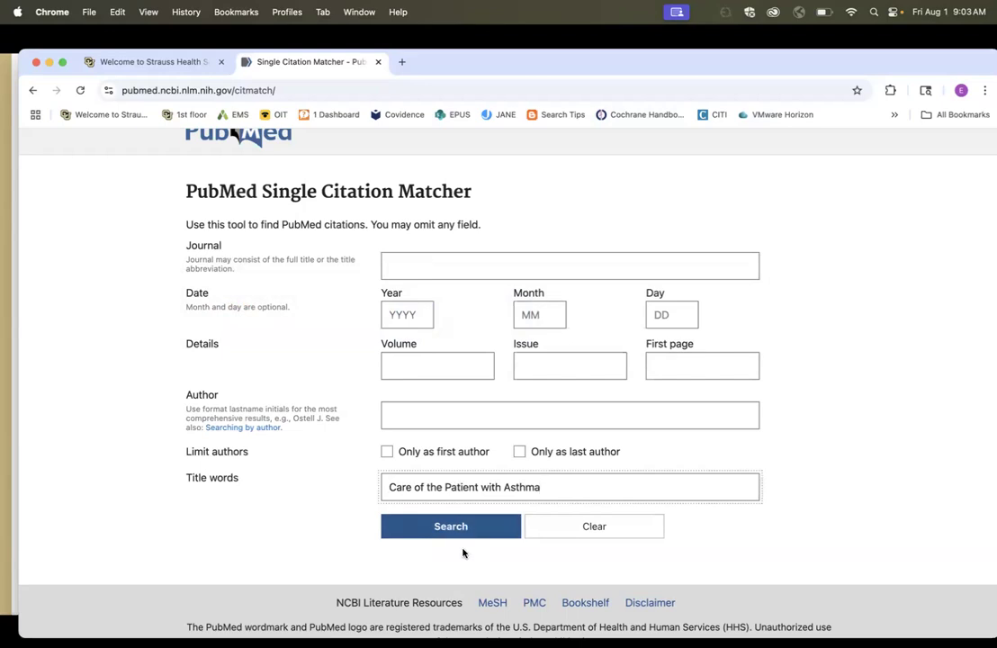
click(466, 528)
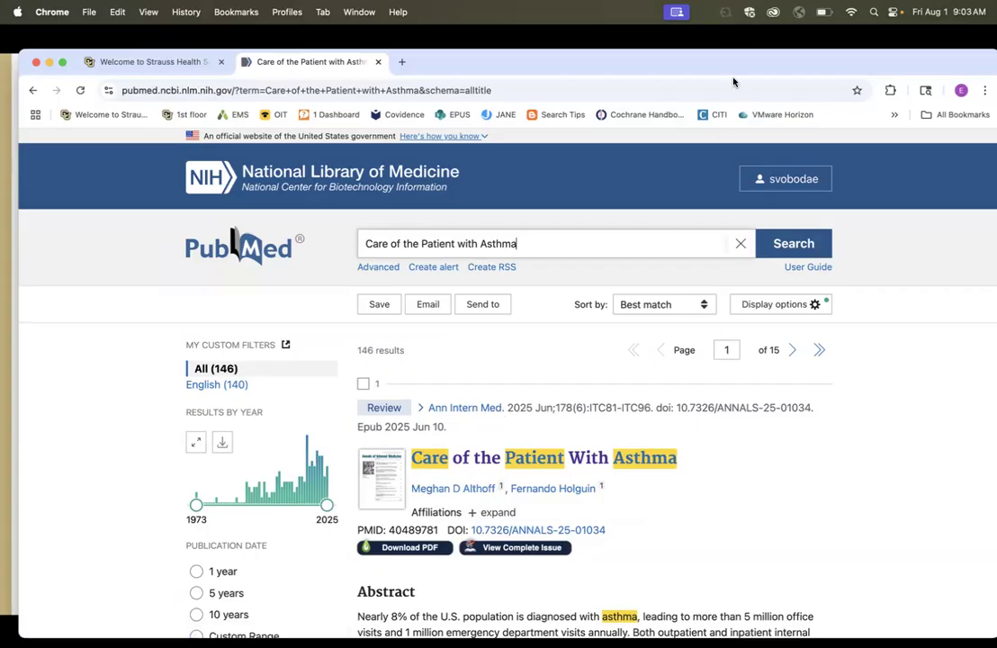
- Check the example citation on the PowerPoint slide, return to Chrome and look through the matching PubMed results
click(727, 38)
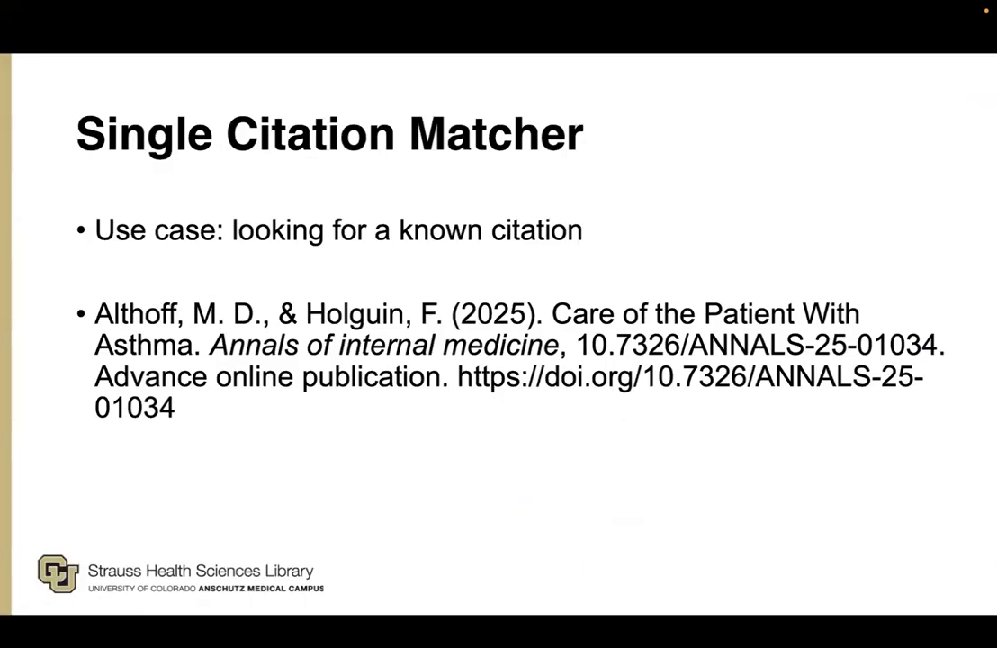
key(super+Tab)
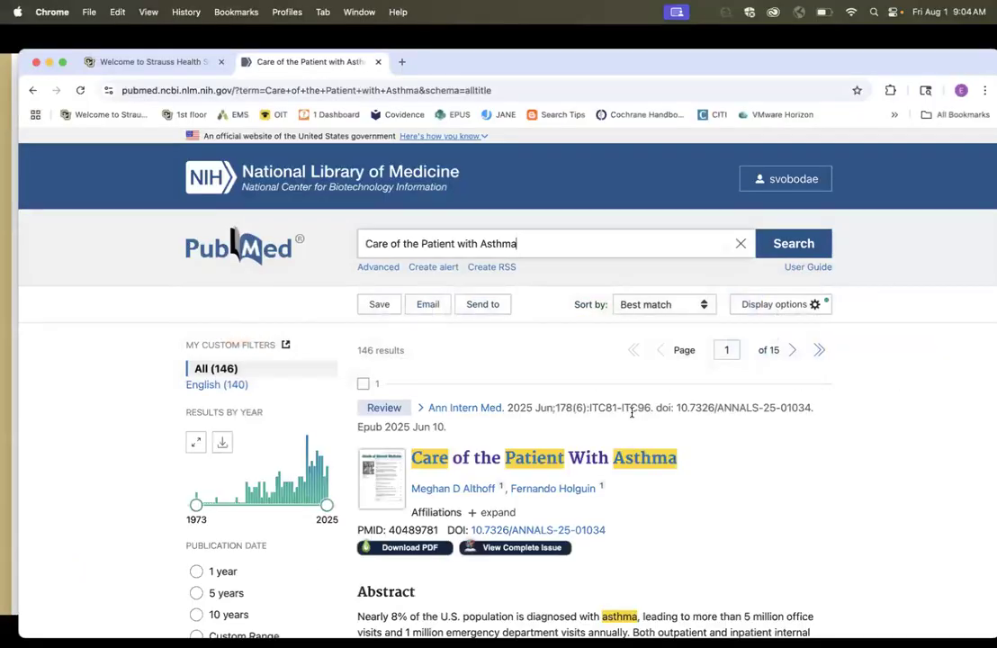
scroll(701, 441, down, 10)
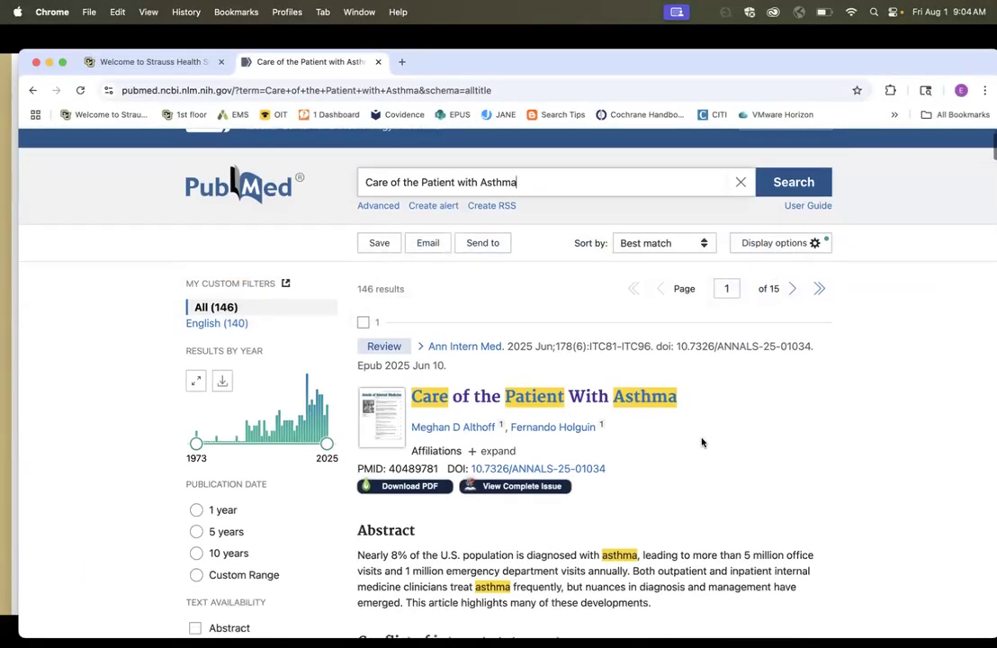
scroll(702, 442, down, 3)
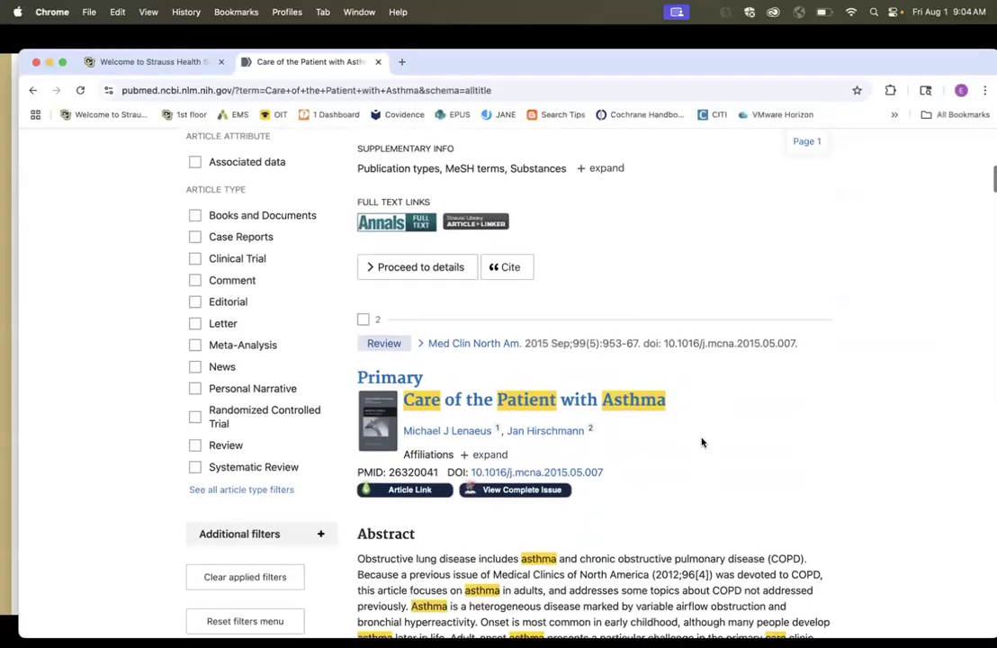
- Finish viewing the title-word results, return to the Single Citation Matcher and enter "Care of patient with asthma" as the title words
scroll(756, 490, down, 1)
scroll(763, 506, down, 3)
scroll(763, 507, up, 15)
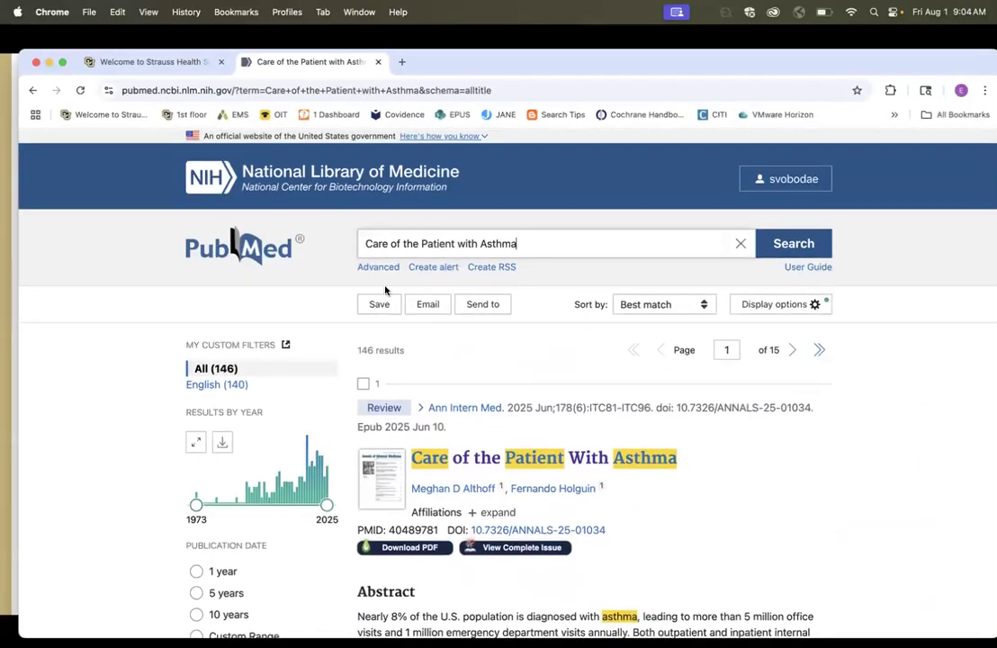
click(32, 91)
click(407, 493)
text(Care)
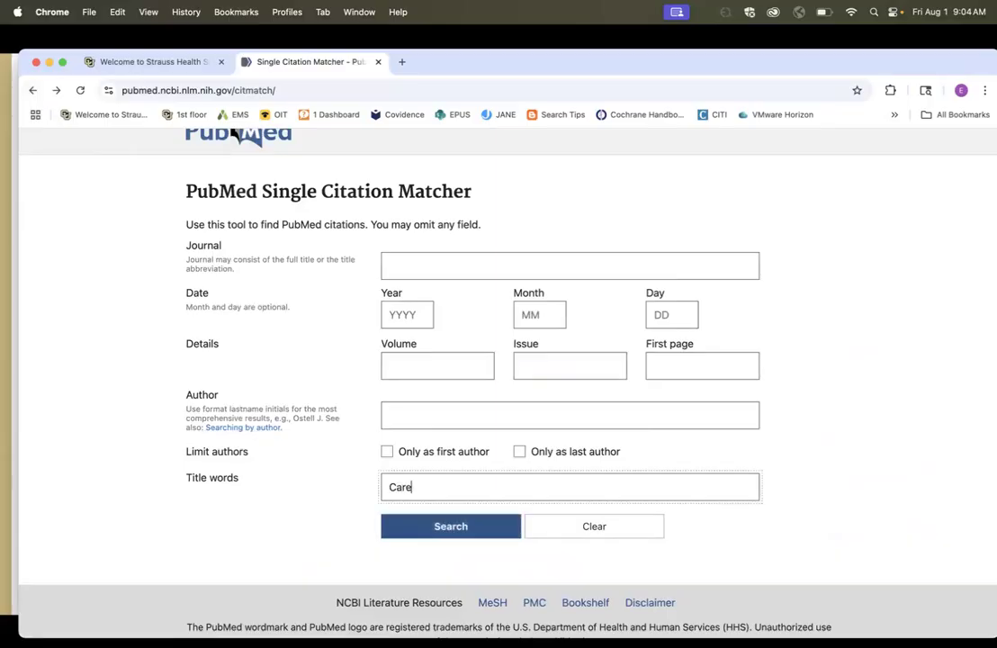
text( of ap)
key(BackSpace)
key(BackSpace)
text(patient with asthma)
- Add the first author's surname to the Single Citation Matcher form and run the search
click(441, 403)
text(althoff)
click(336, 362)
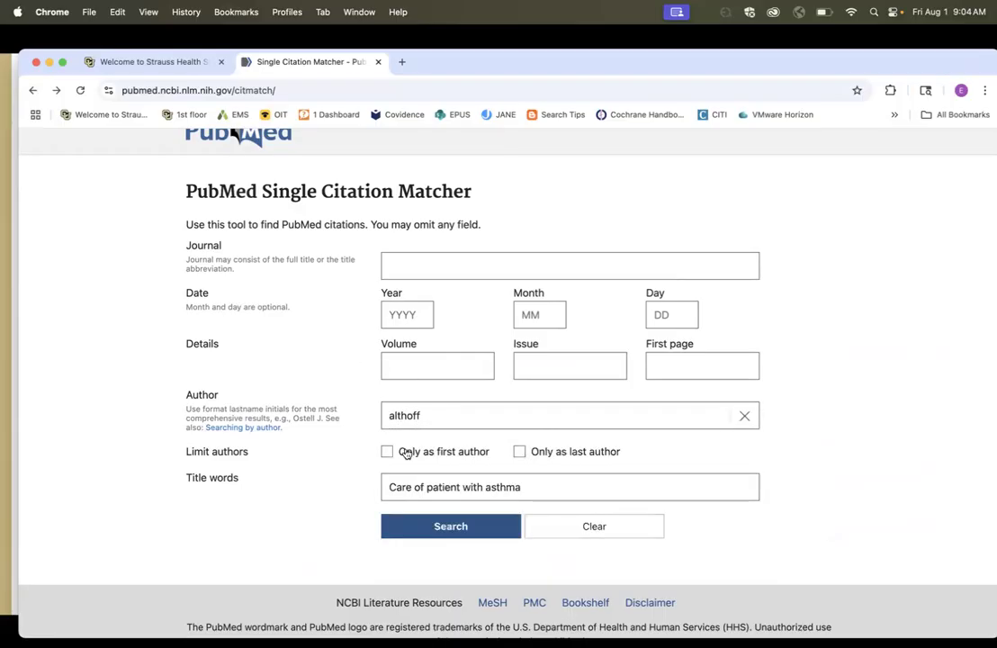
click(444, 528)
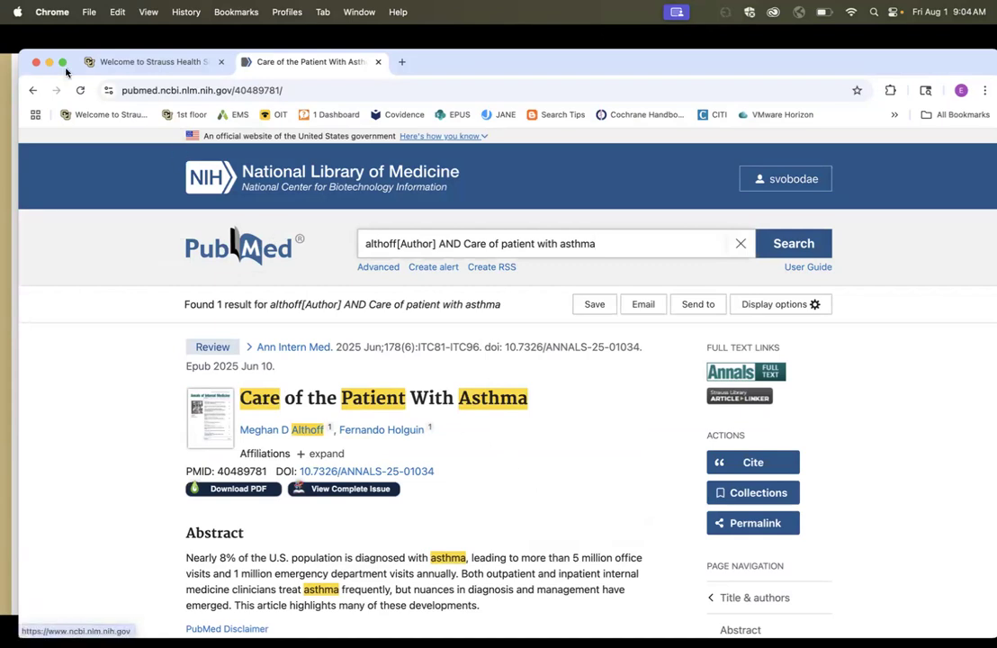
- Return to the Single Citation Matcher and search by the first author's surname and the journal "Annals of internal medicine"
click(34, 91)
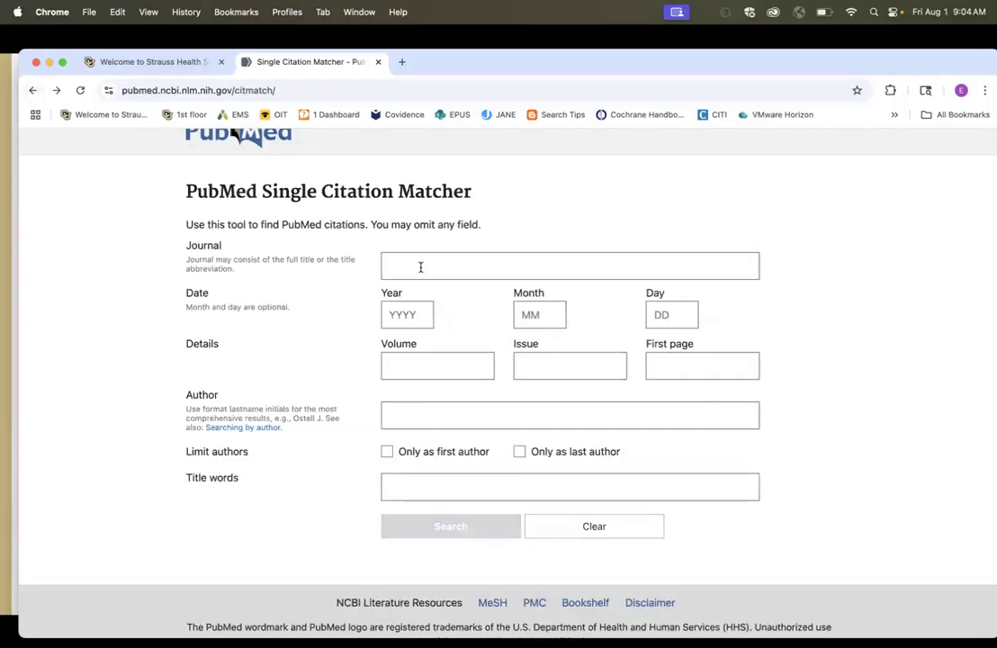
click(408, 416)
text(althoff)
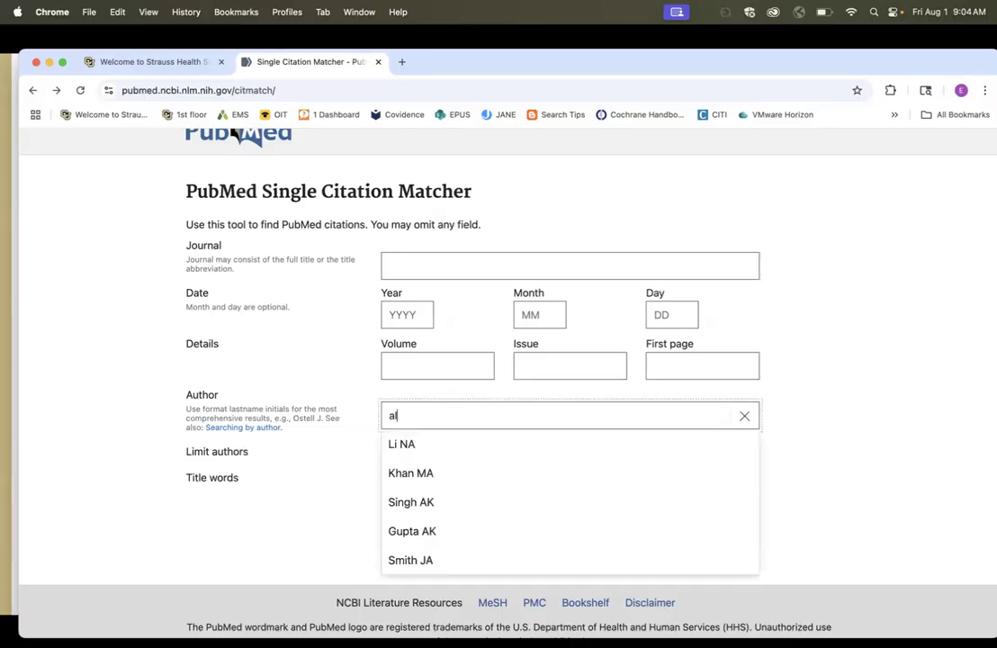
click(420, 268)
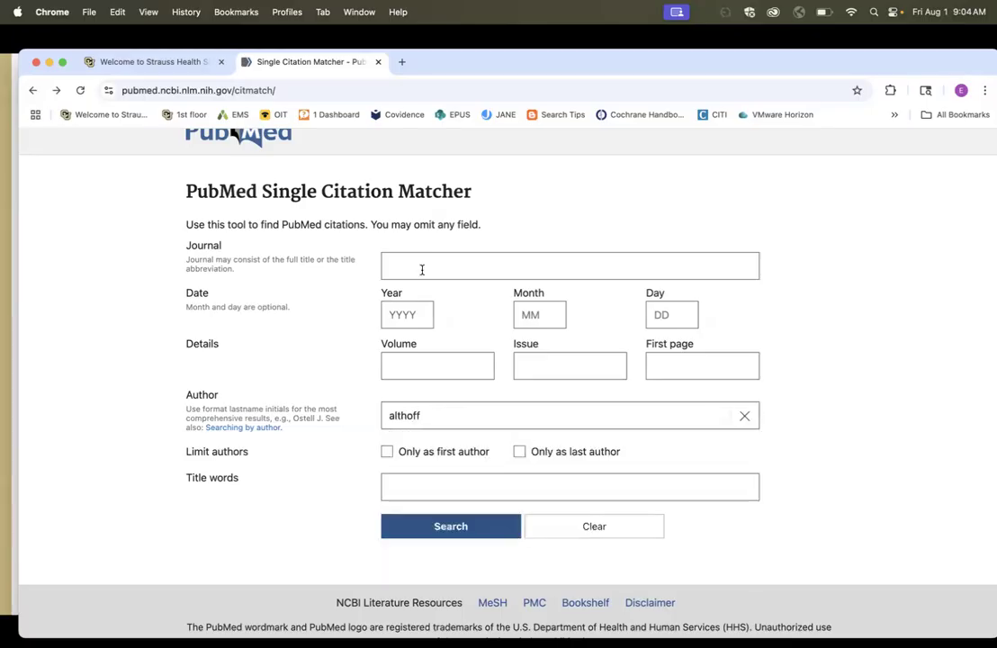
text(annals of inte)
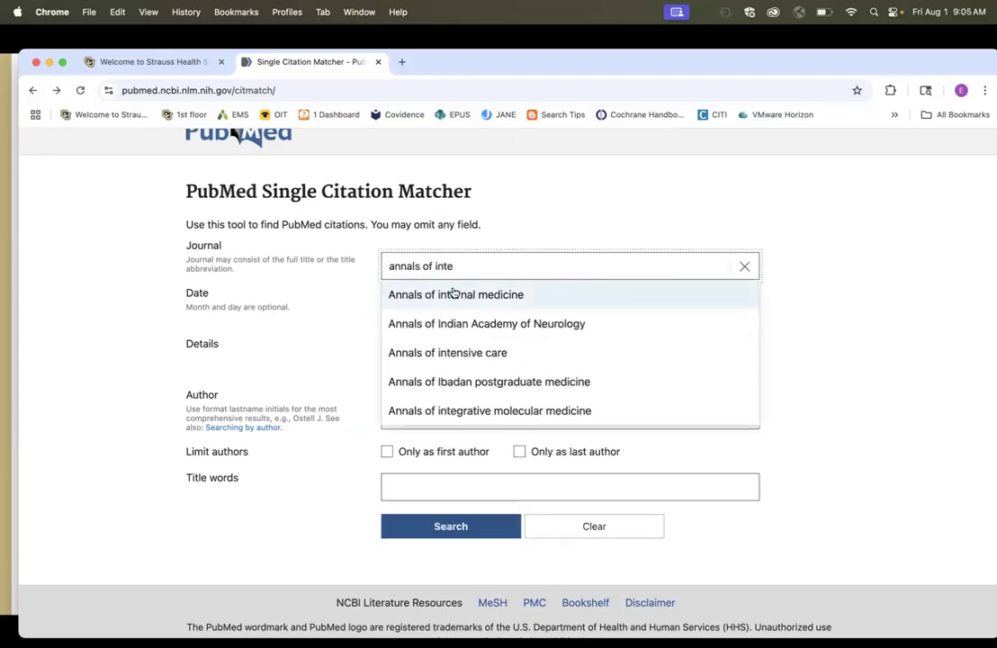
click(454, 294)
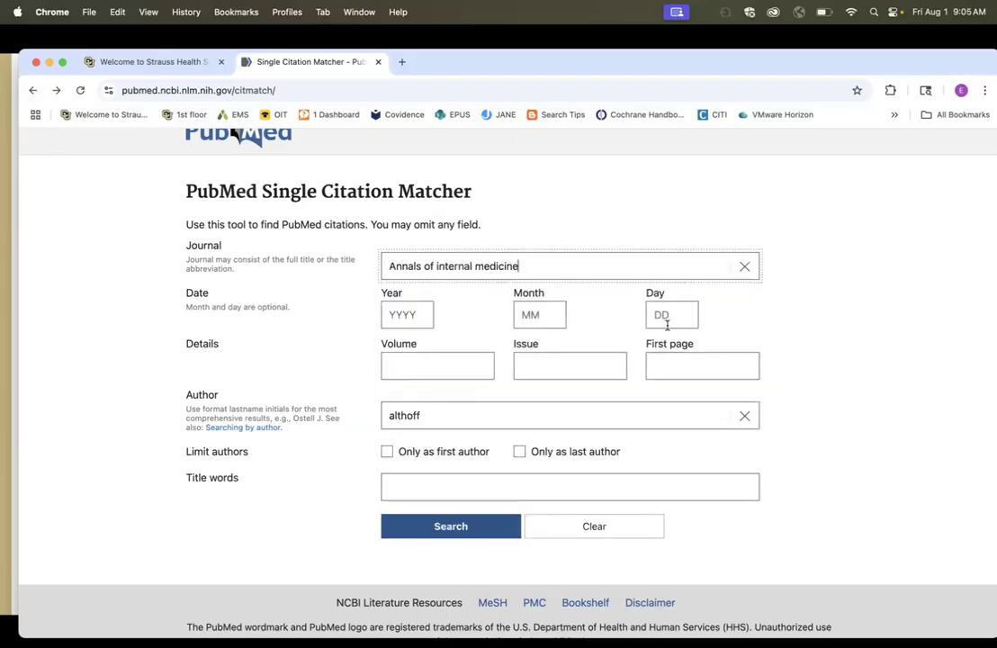
click(419, 533)
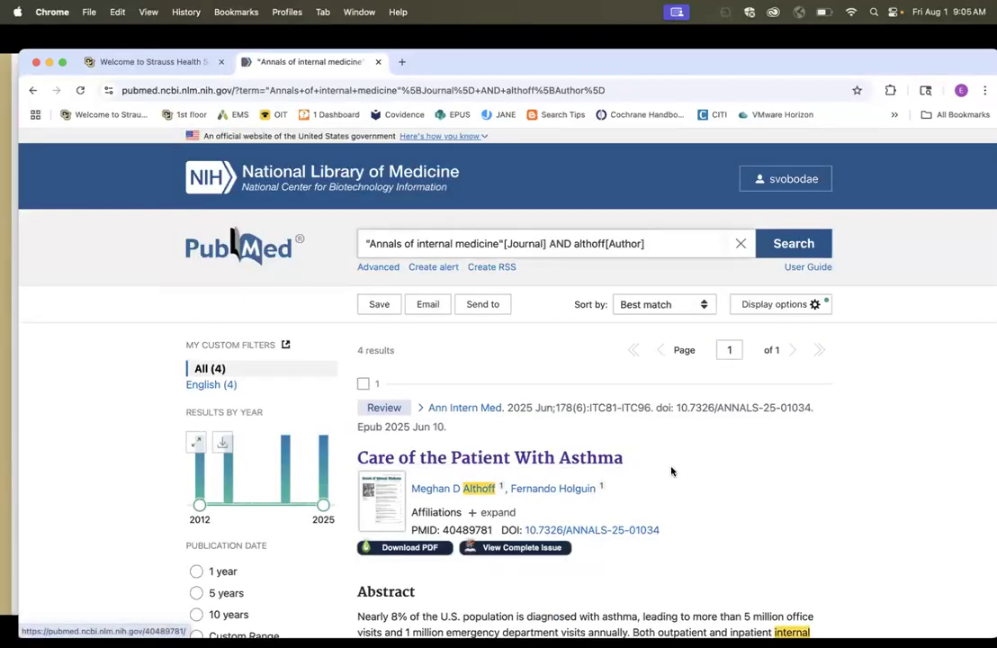
- Look through the journal-and-author results, check the example citation on the PowerPoint slide and return to Chrome
scroll(670, 470, down, 2)
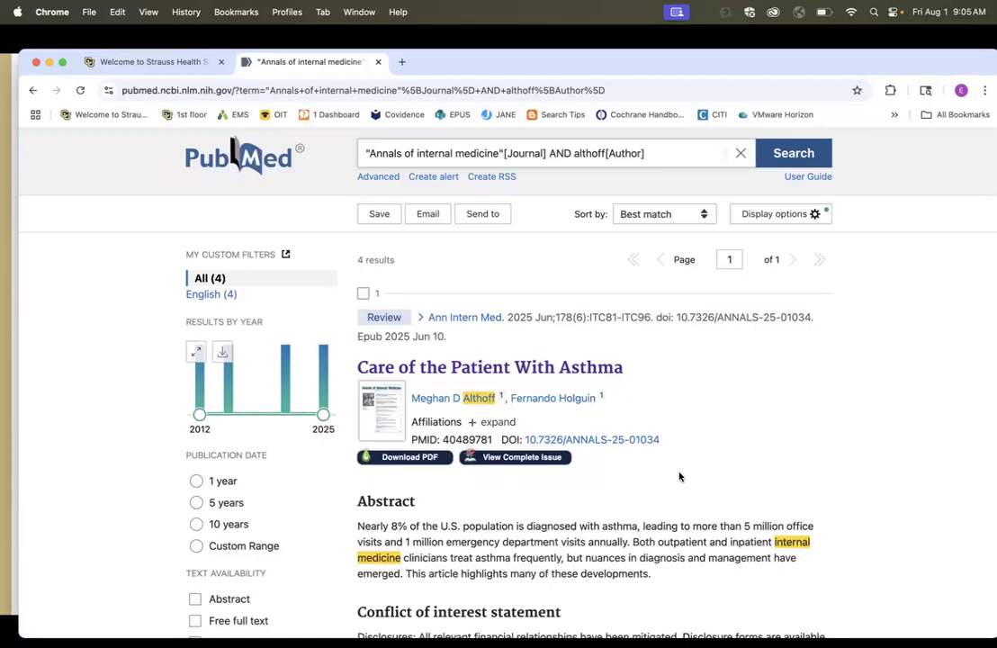
scroll(647, 396, down, 20)
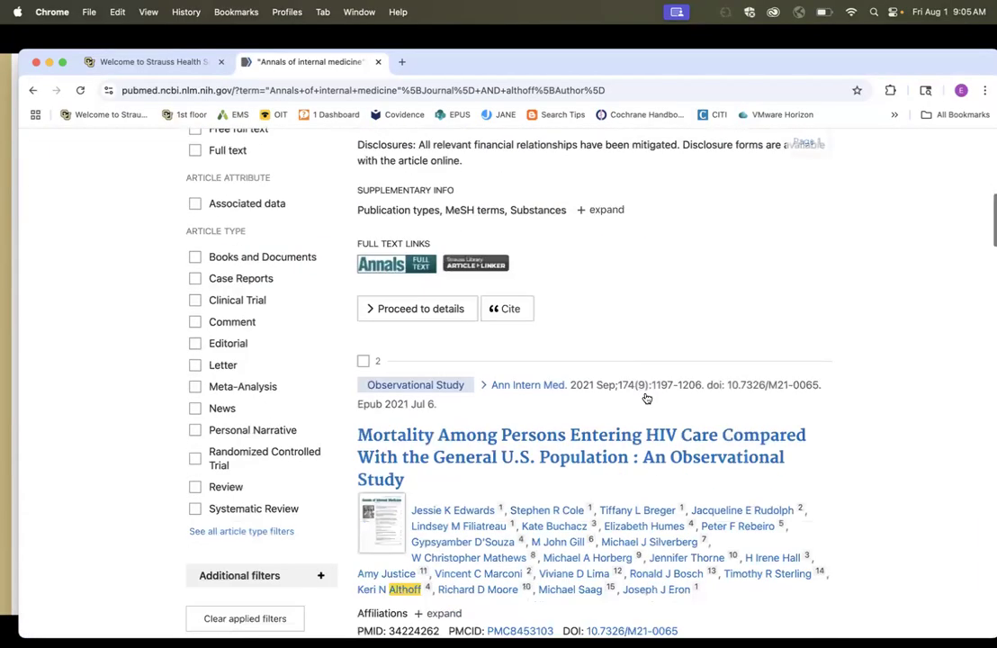
scroll(645, 398, down, 15)
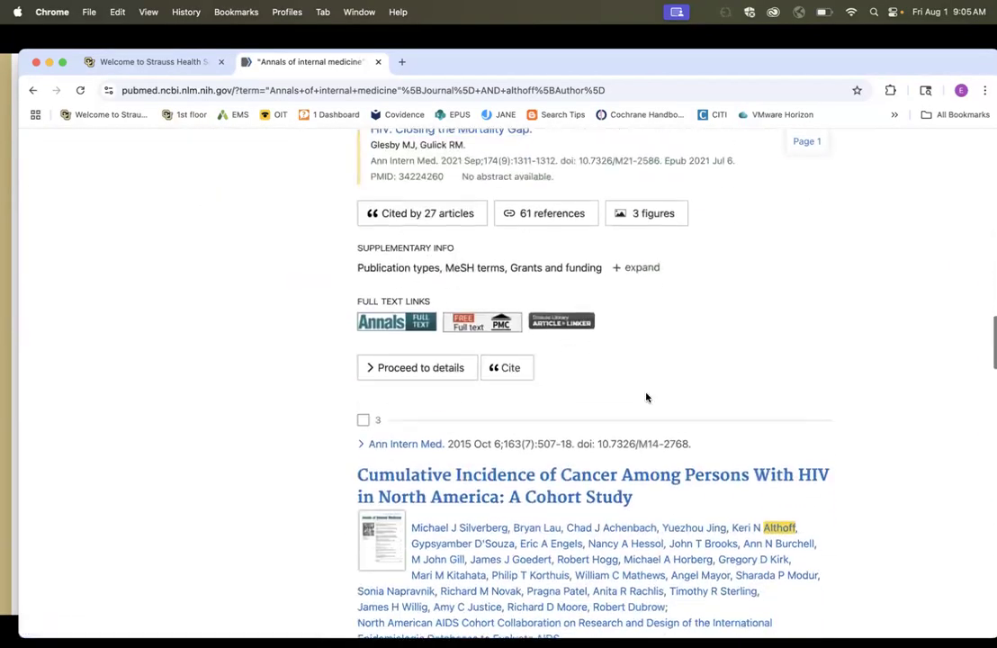
scroll(646, 398, up, 20)
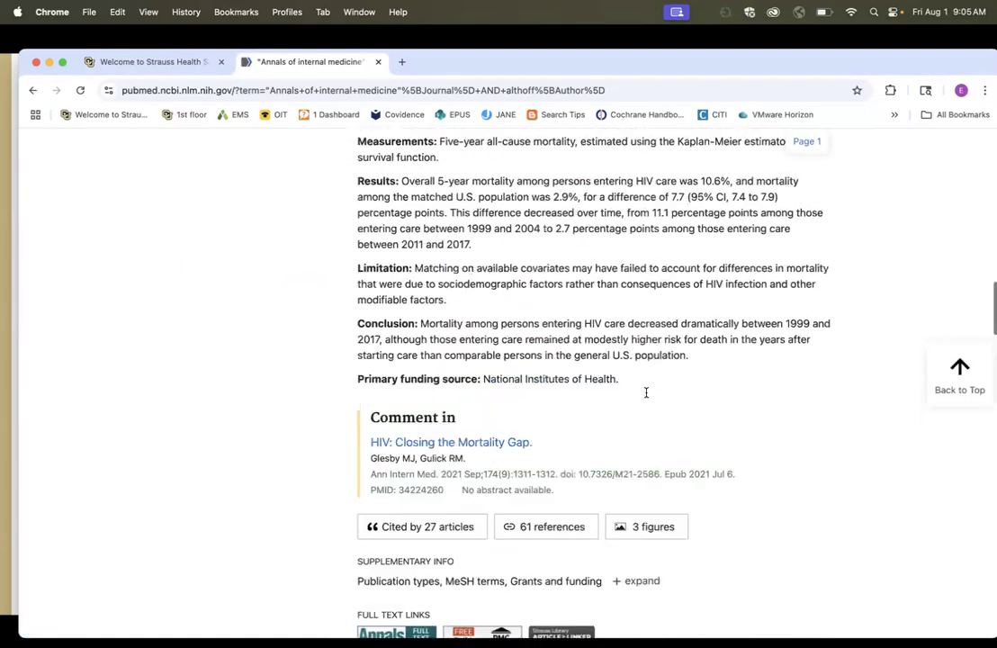
scroll(646, 398, up, 10)
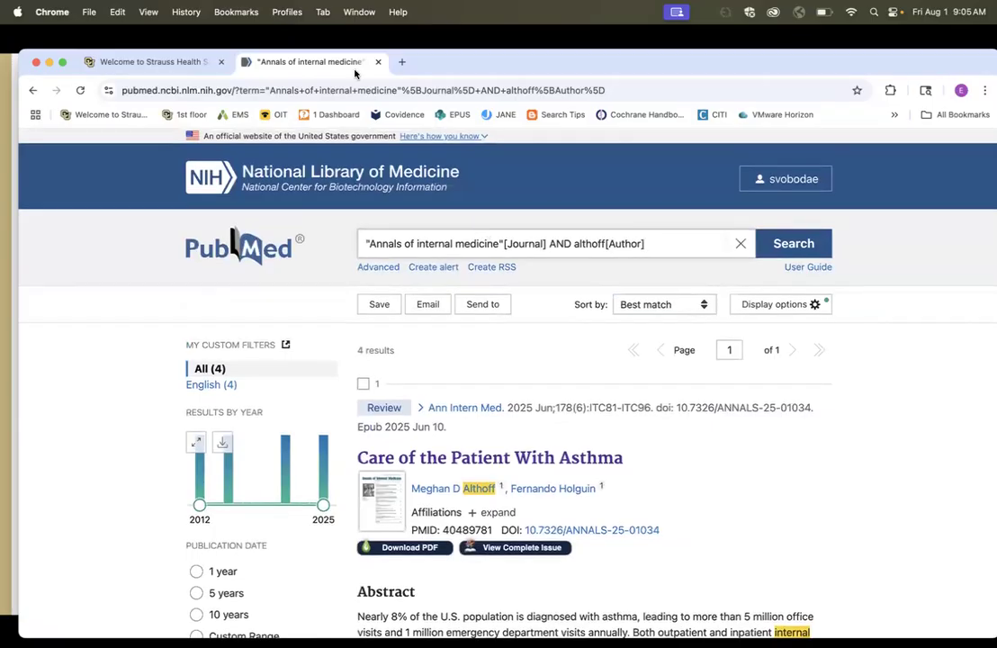
click(303, 37)
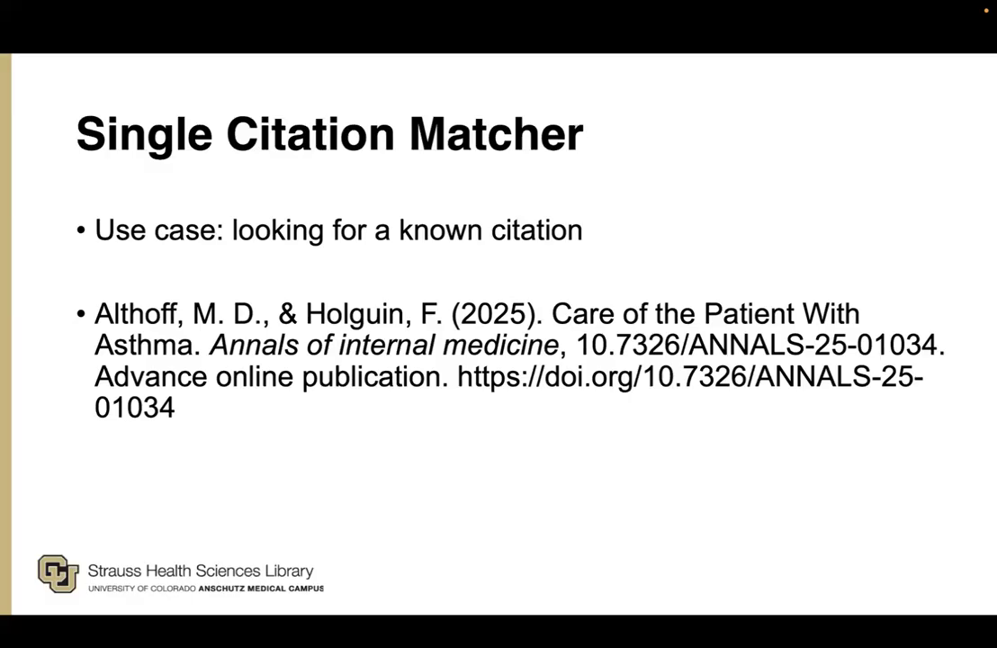
key(super+Tab)
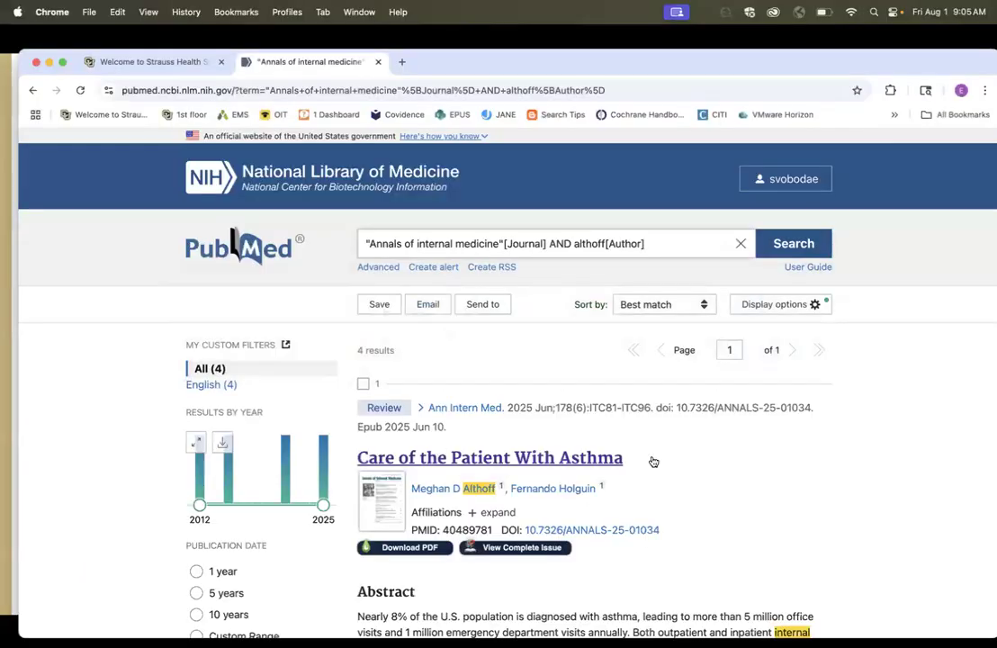
- Copy the PMID 40489781 from the "Care of the Patient With Asthma" result and search PubMed for it in place of the current query
scroll(653, 462, down, 3)
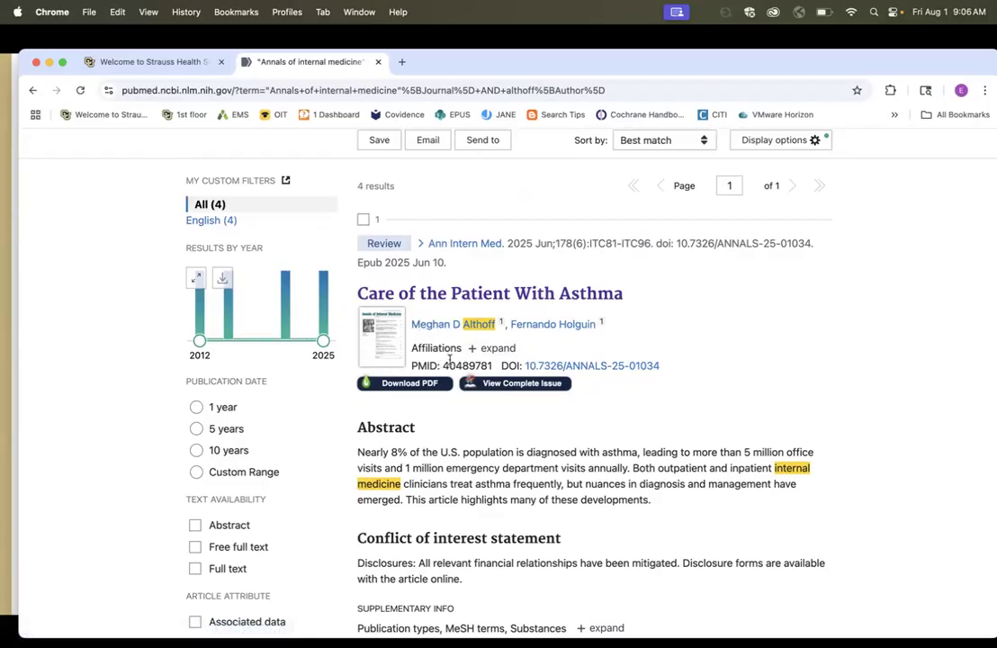
drag(491, 364, 442, 367)
key(super+c)
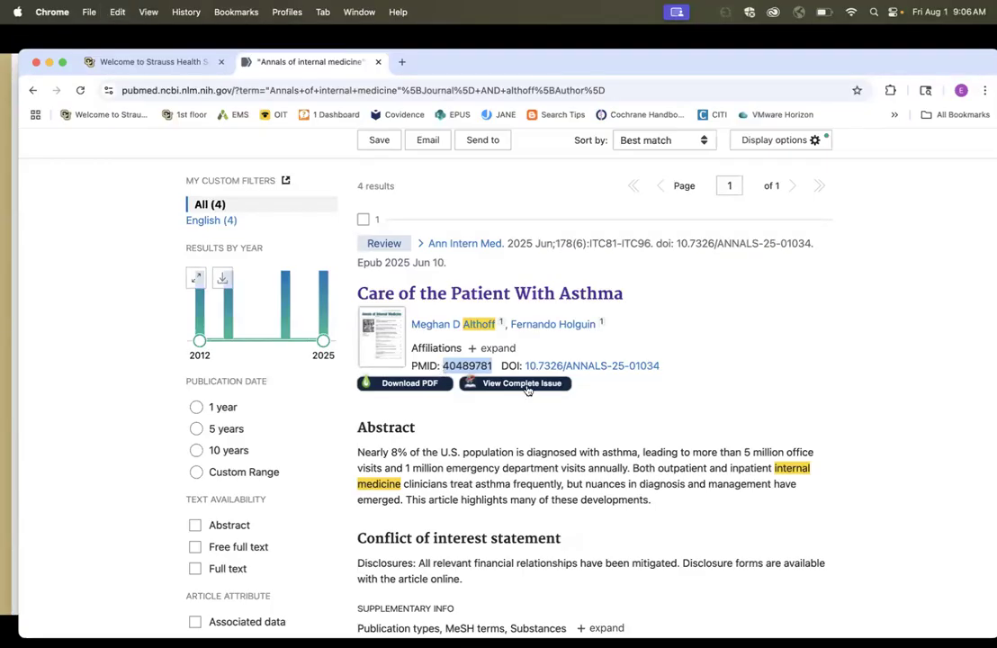
scroll(684, 263, up, 3)
click(739, 244)
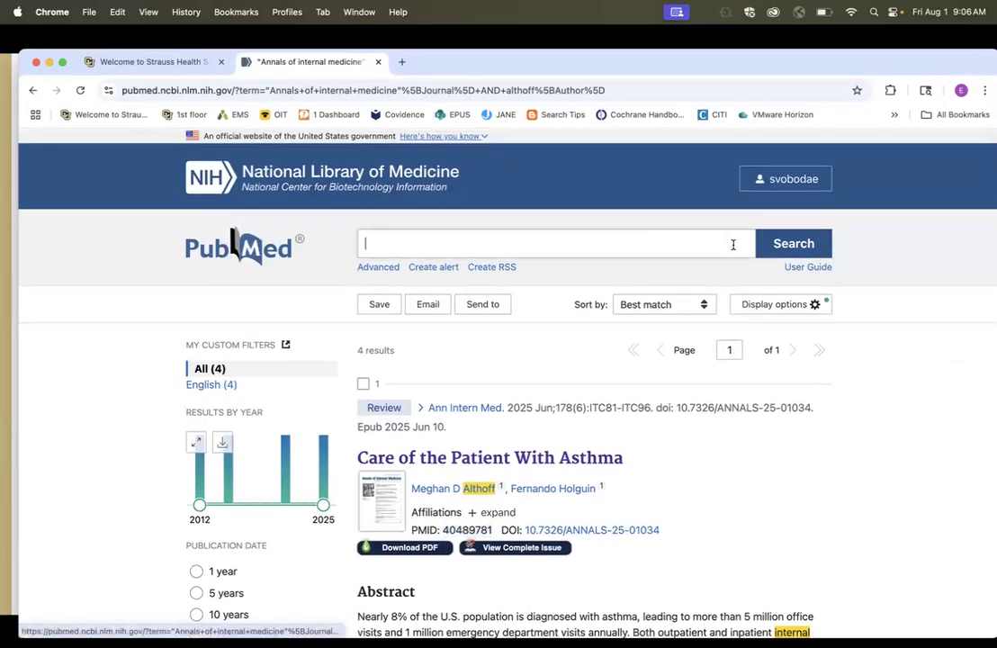
key(super+v)
key(Return)
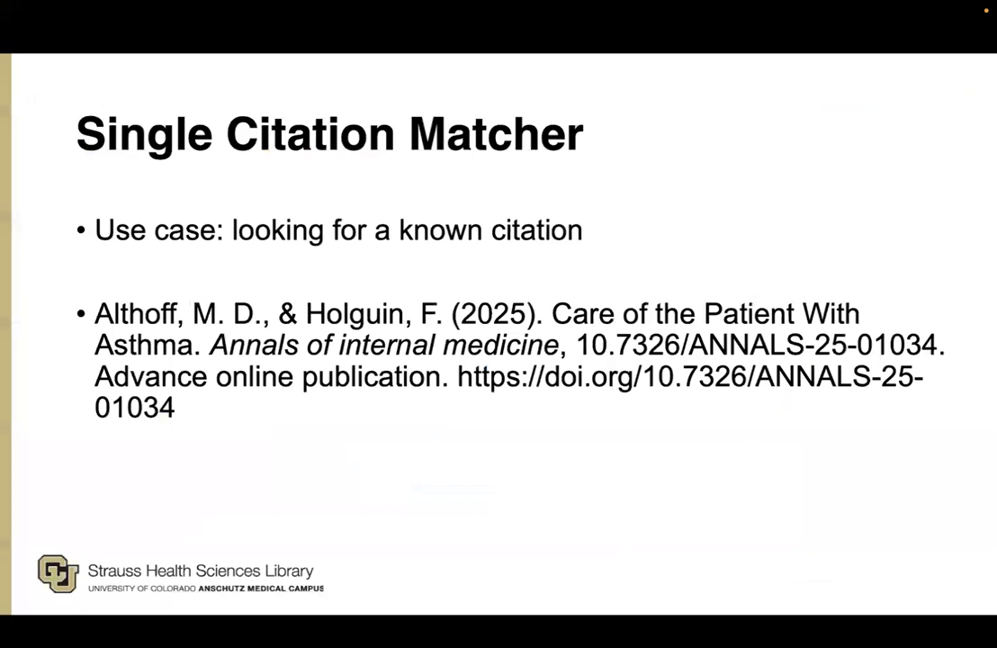
- Switch to the PowerPoint slideshow, advance past the PMIDs slide to the Search for Authors slide, and return to Chrome
key(Right)
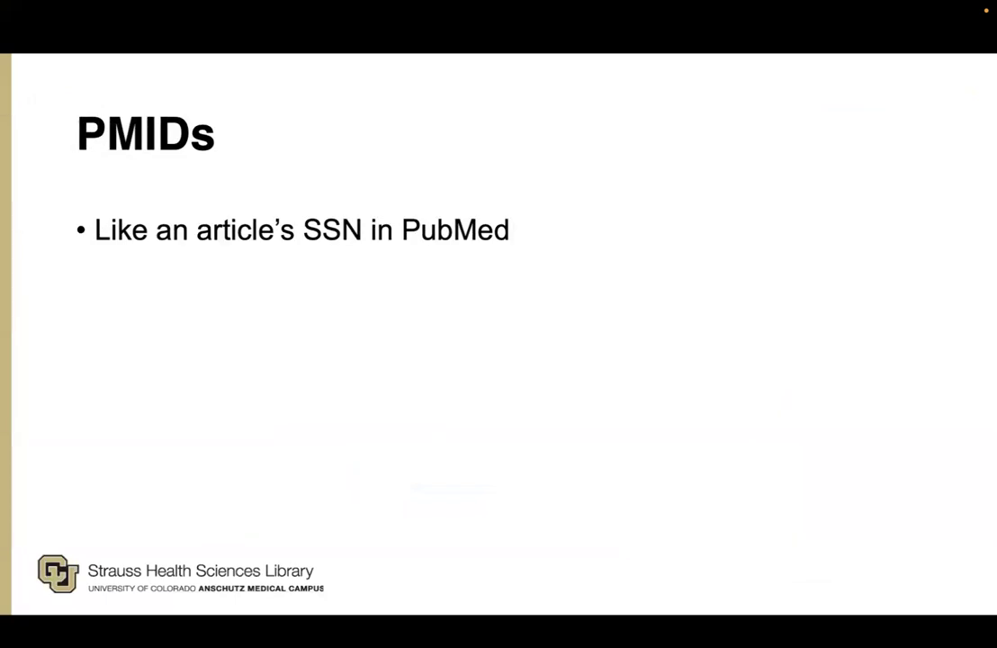
key(Right)
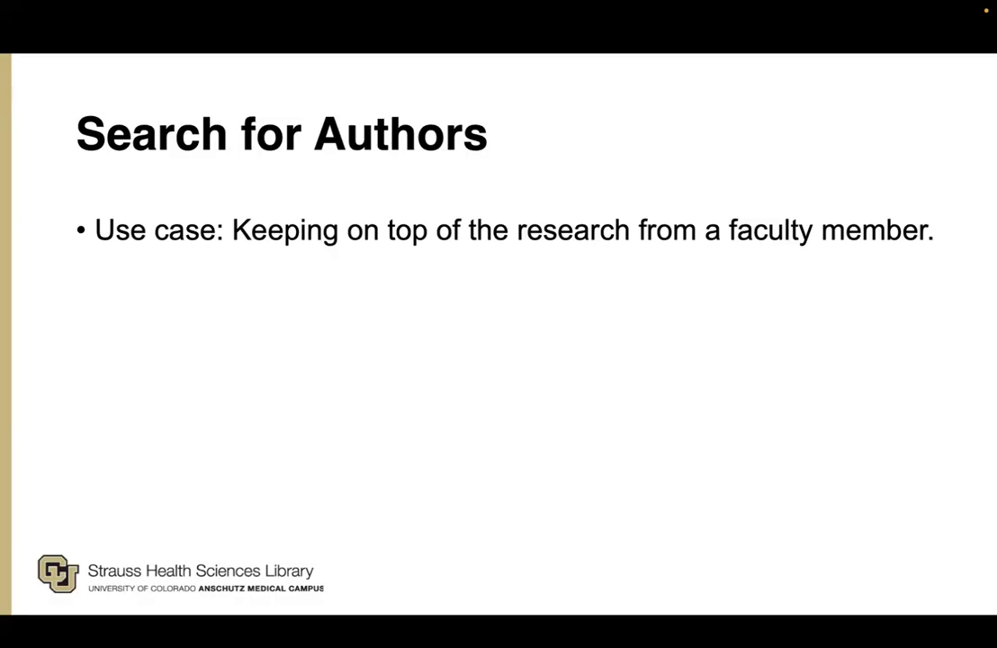
key(super+Tab)
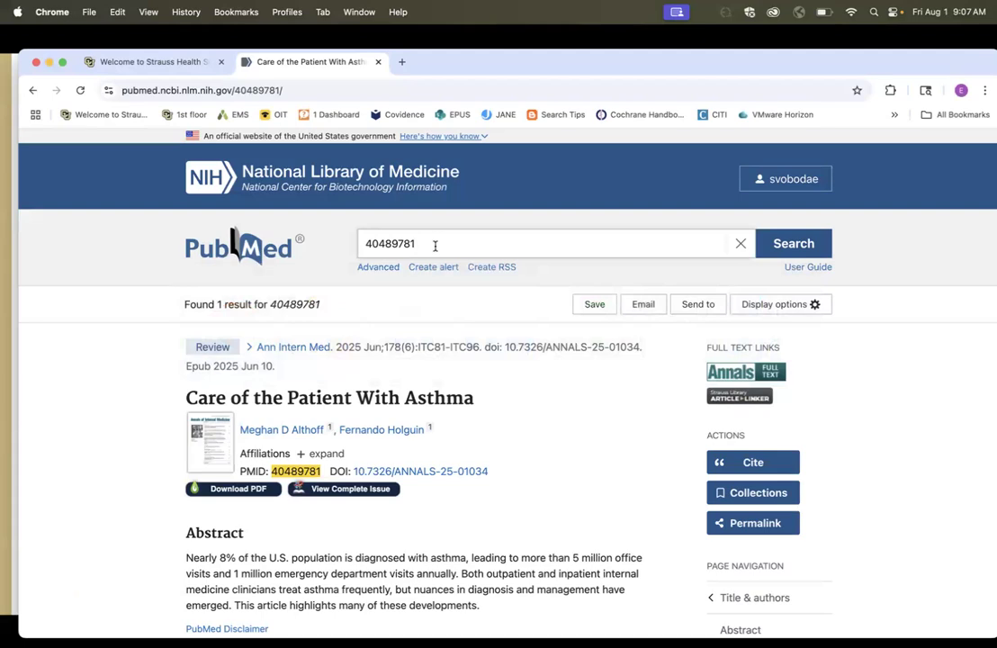
- Replace the PMID query with an author surname followed by the [au] tag and run the PubMed search
drag(434, 244, 308, 241)
key(BackSpace)
text(svoboda)
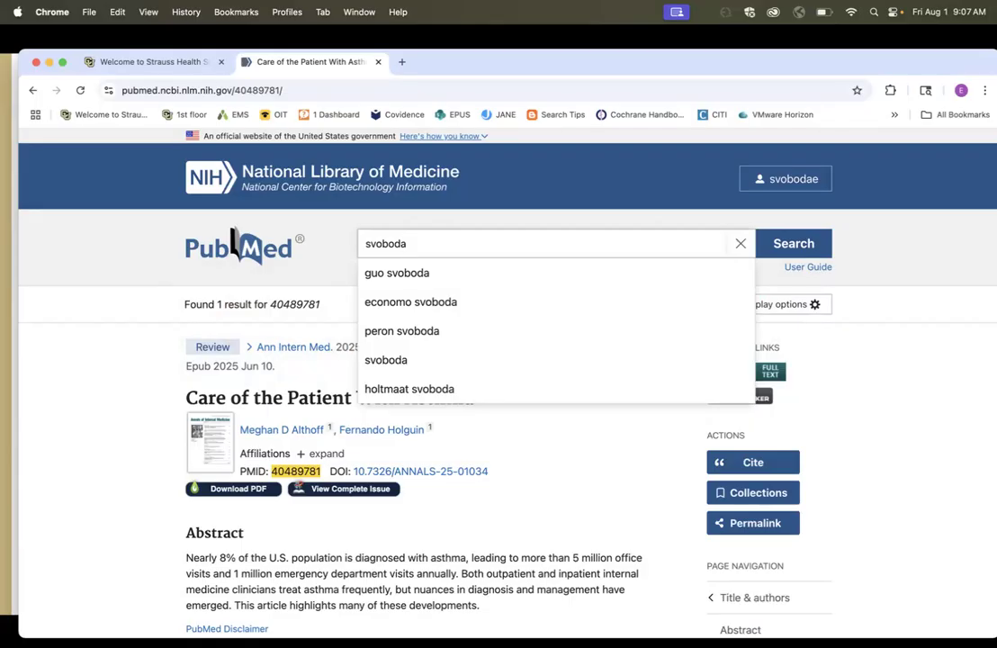
text([)
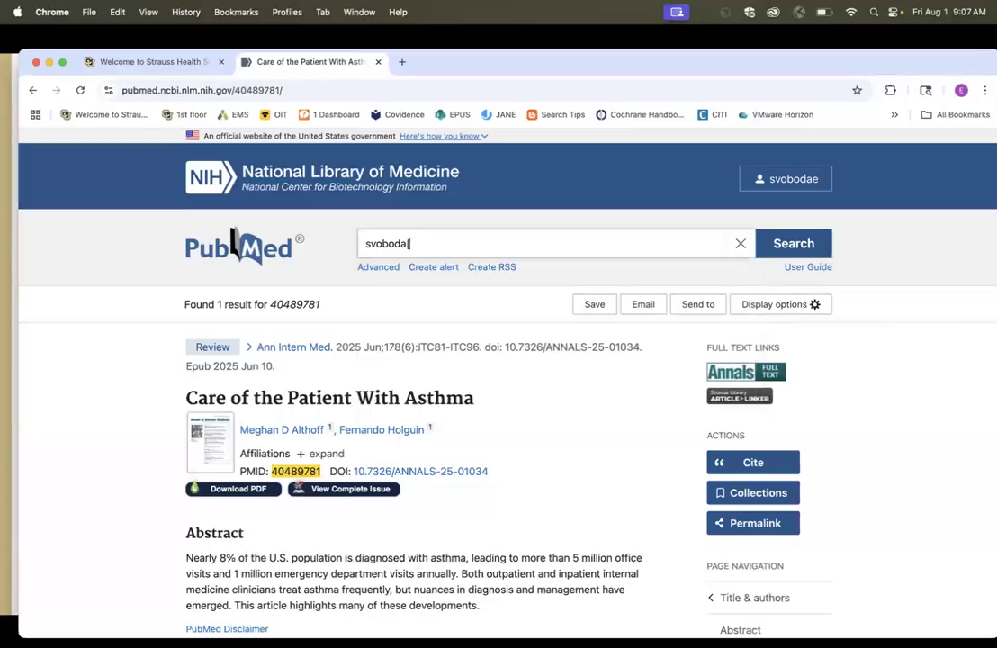
text(au)
text(])
key(Return)
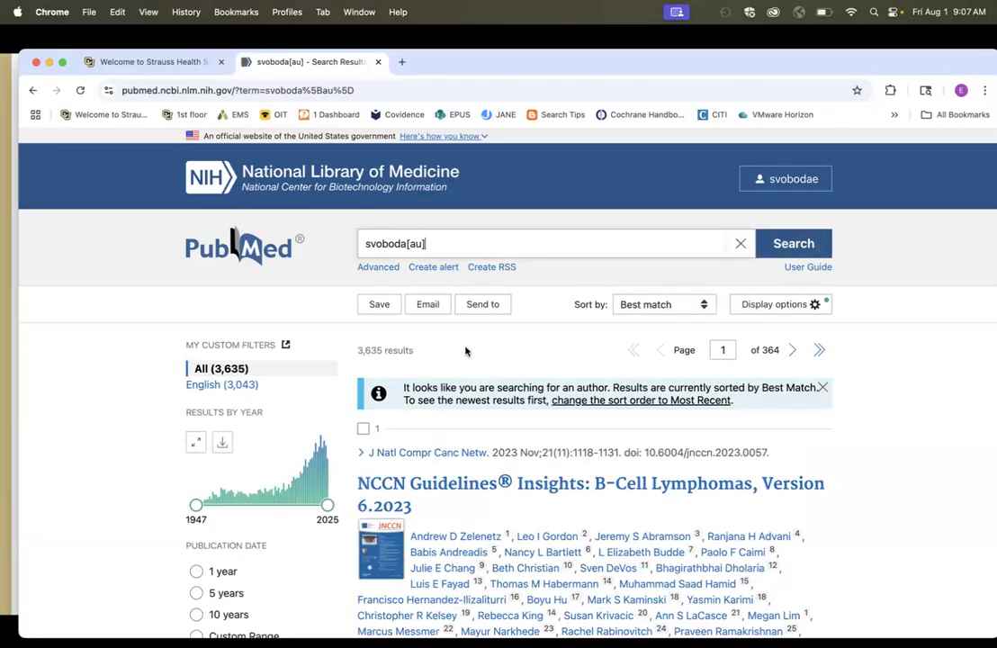
- Look through the surname search results, examining which authors match in each article's author list
scroll(474, 356, down, 5)
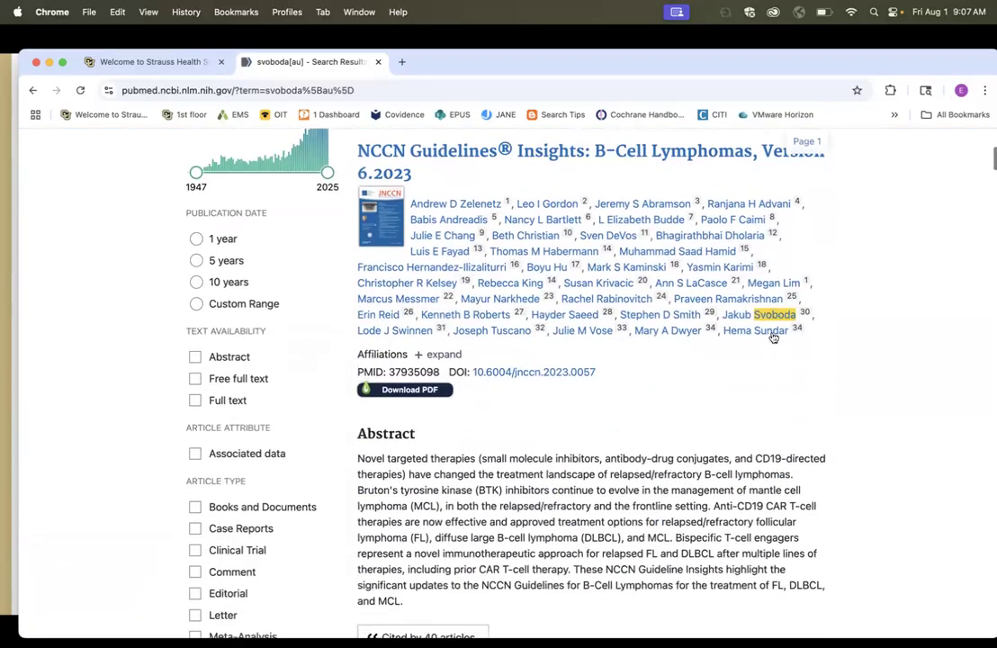
scroll(750, 370, down, 8)
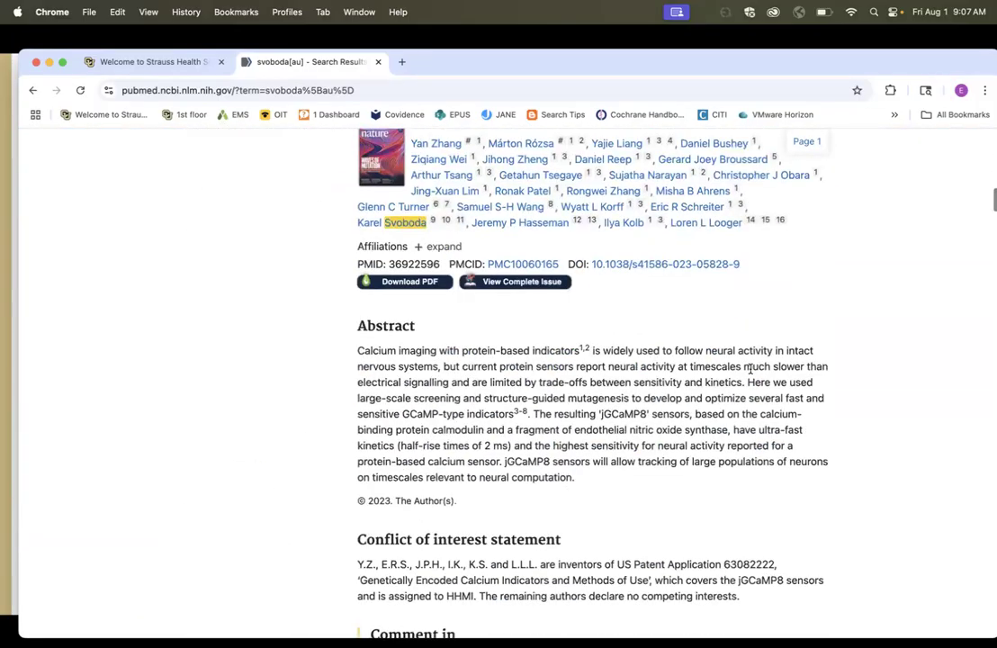
scroll(751, 371, down, 10)
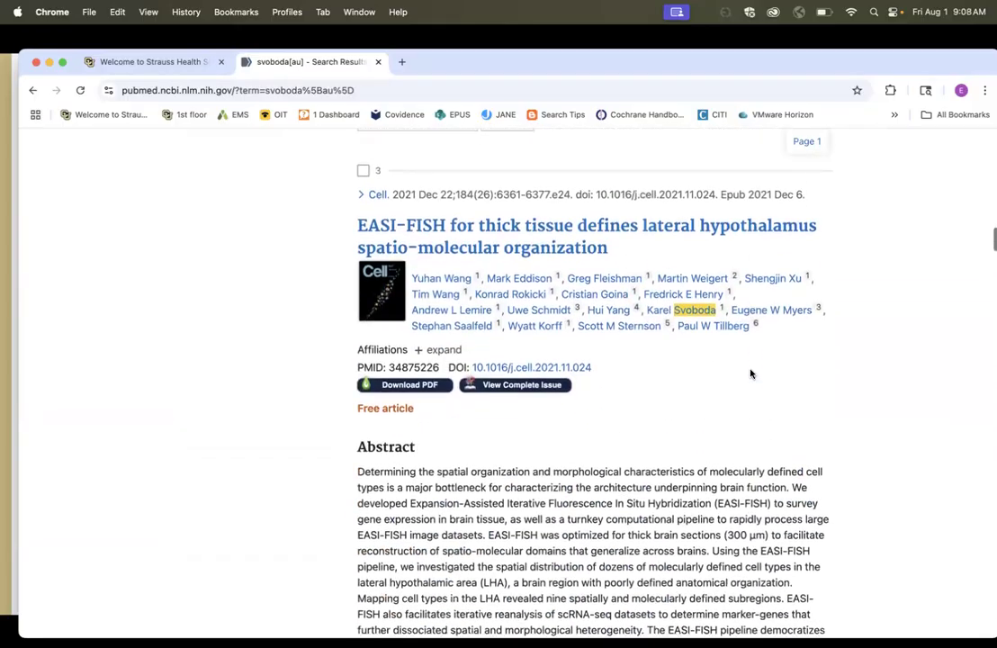
scroll(702, 374, down, 10)
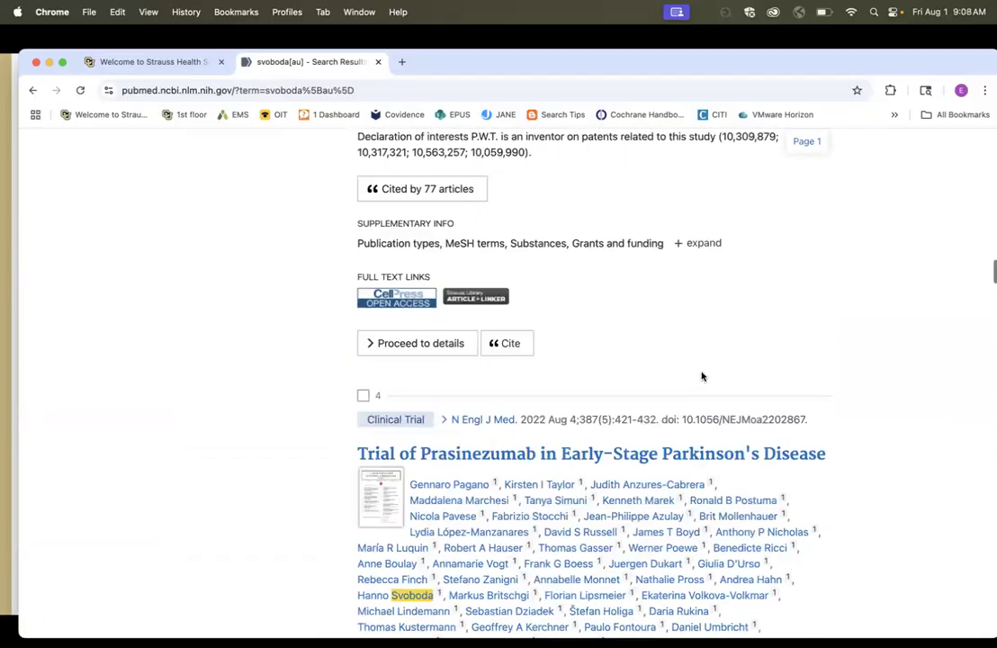
scroll(703, 376, up, 15)
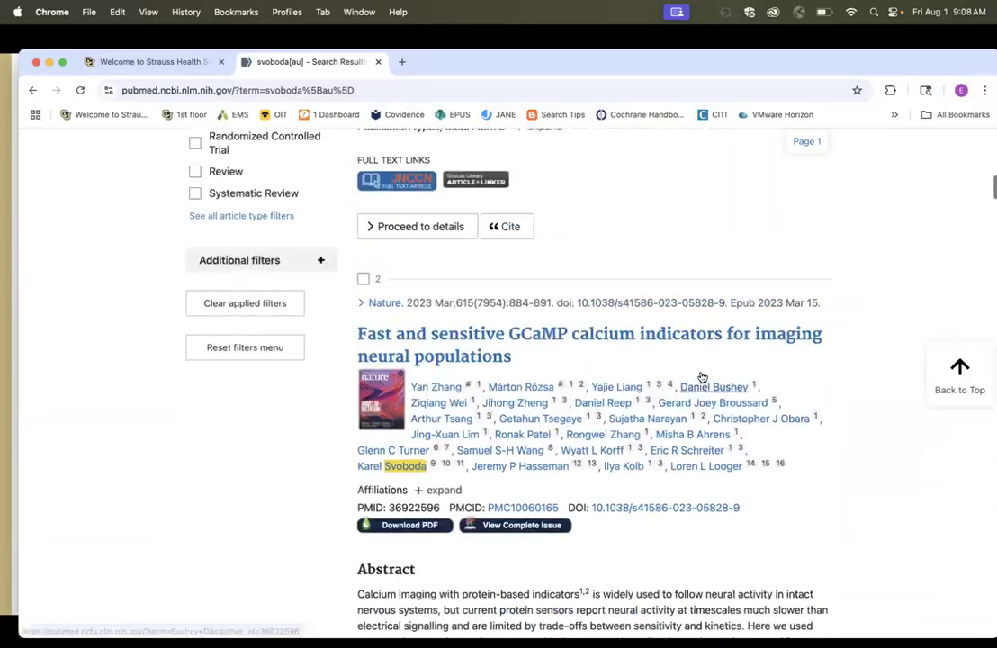
scroll(702, 376, up, 10)
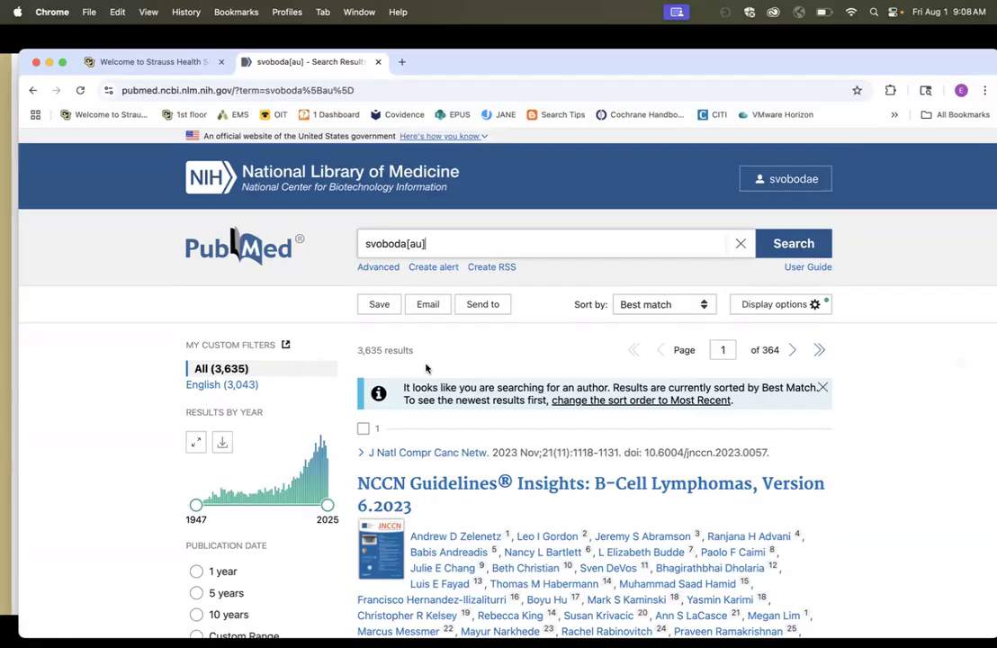
- Narrow the author search by adding the first initial "e" before the [au] tag, rerun it and view the results
click(407, 243)
text(e)
key(Return)
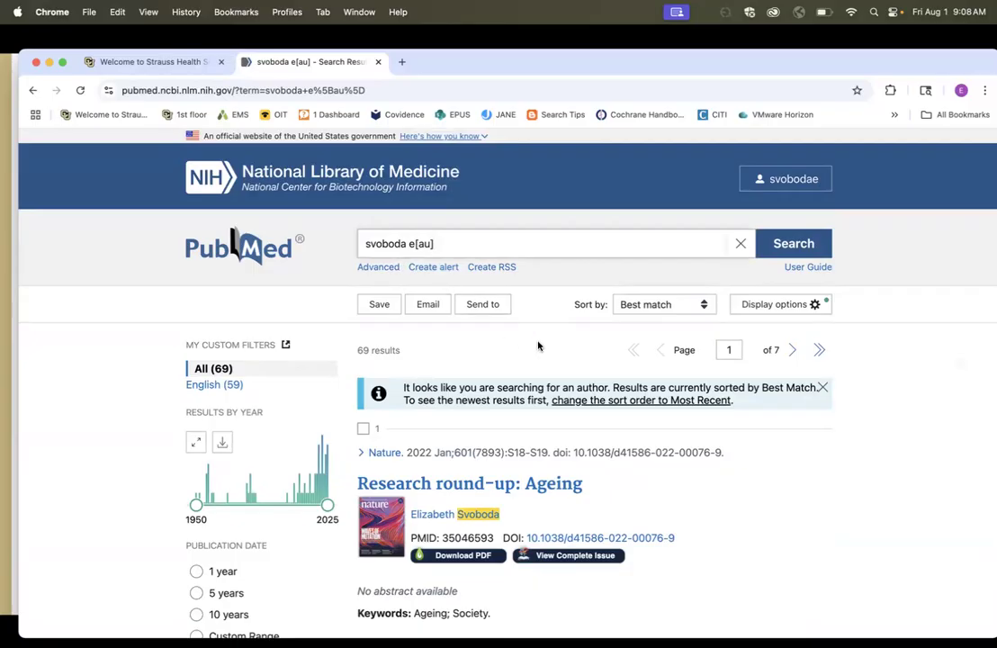
scroll(538, 347, down, 4)
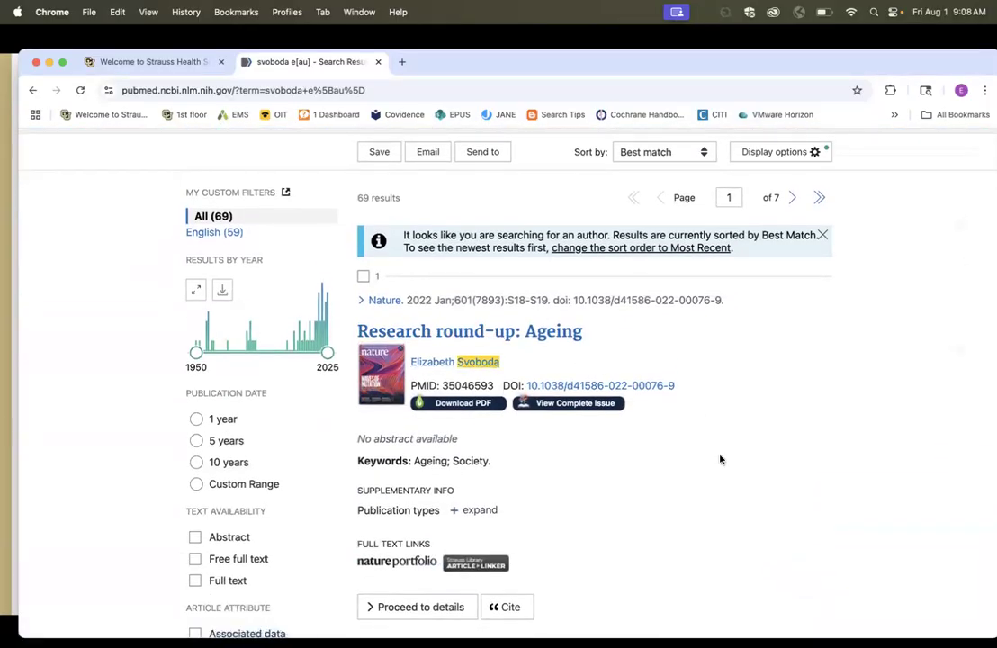
- Look through the surname-plus-initial search results, examining which authors' full first names match in each article's author list
scroll(719, 459, down, 10)
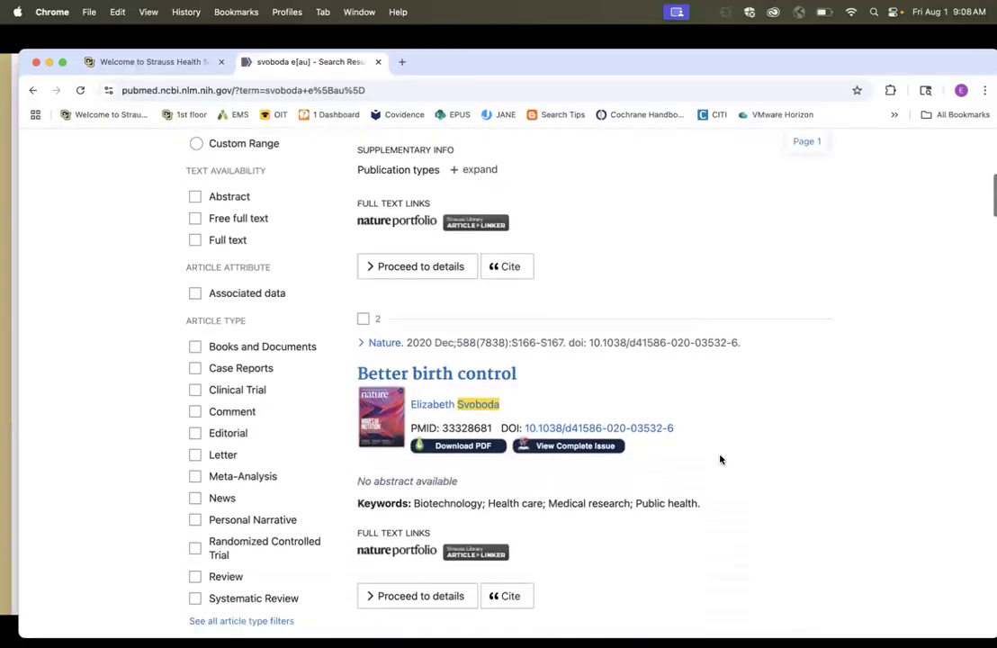
scroll(719, 459, down, 12)
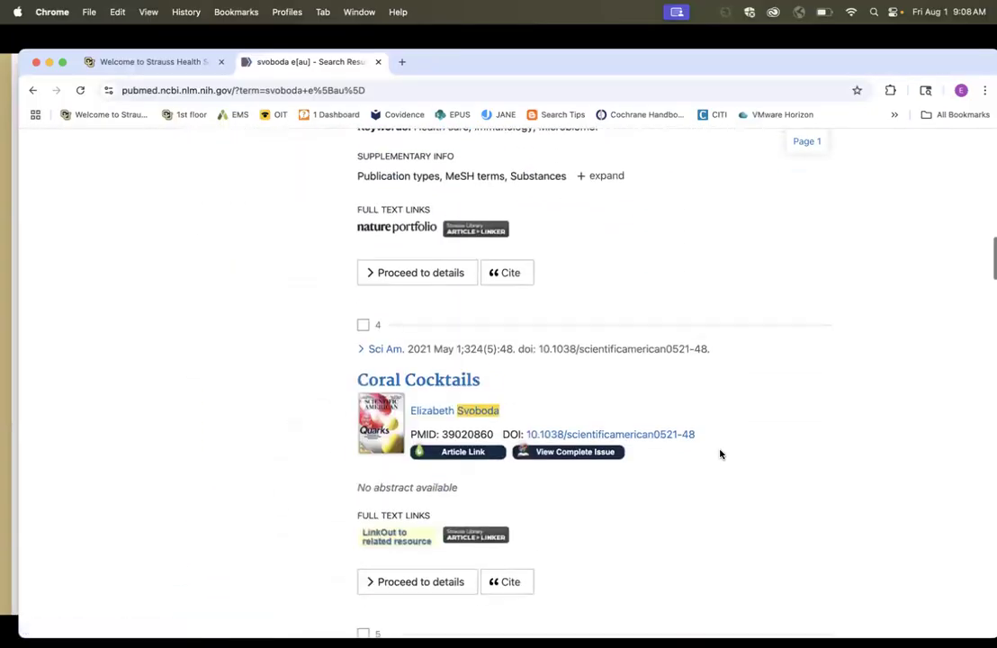
scroll(719, 454, down, 20)
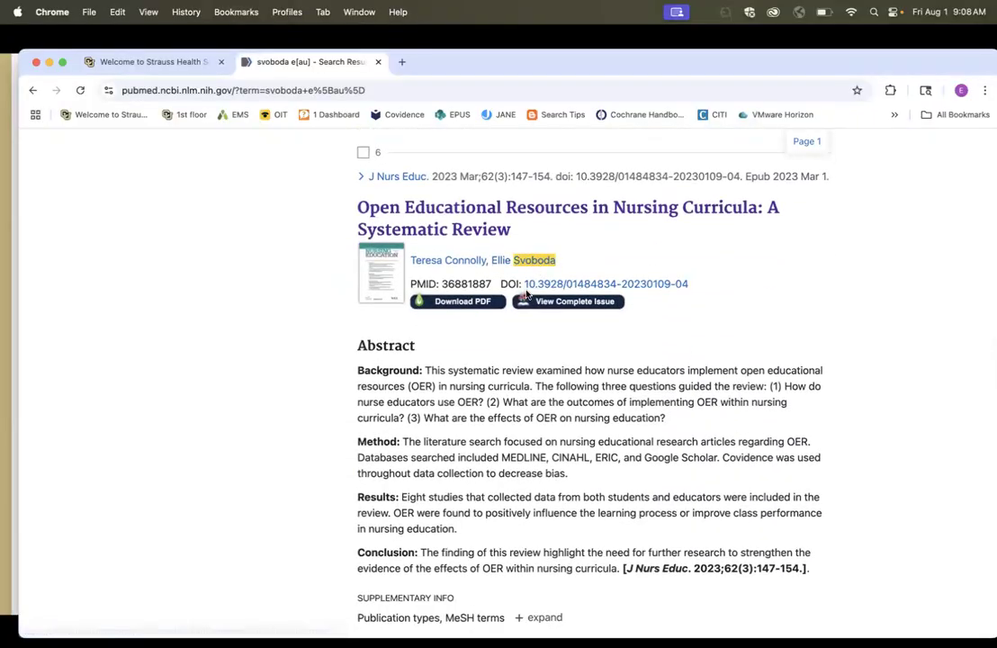
scroll(526, 294, down, 2)
scroll(526, 294, down, 10)
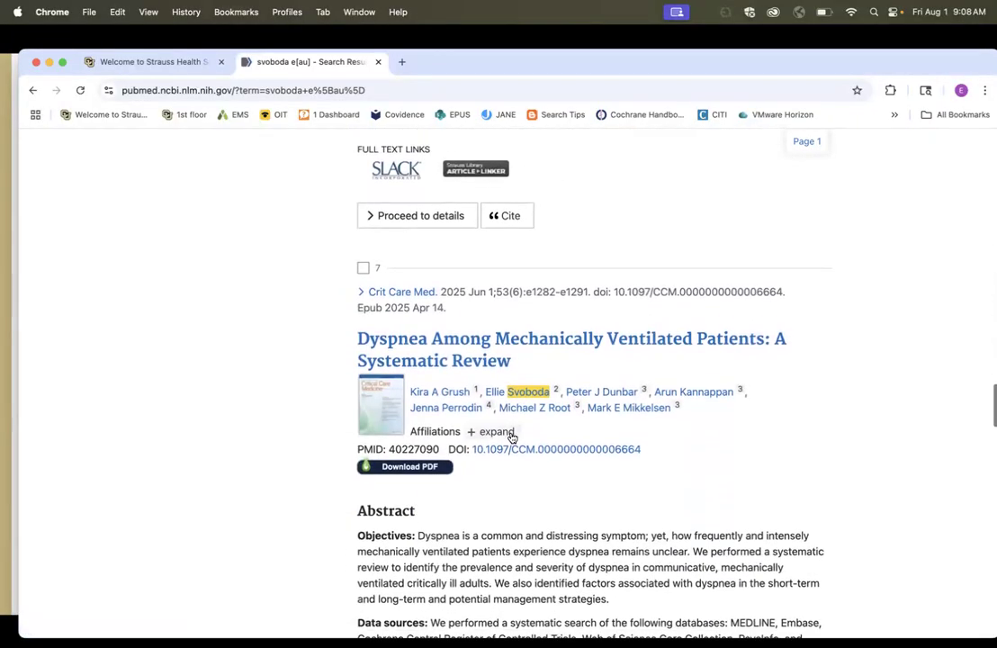
scroll(511, 437, down, 18)
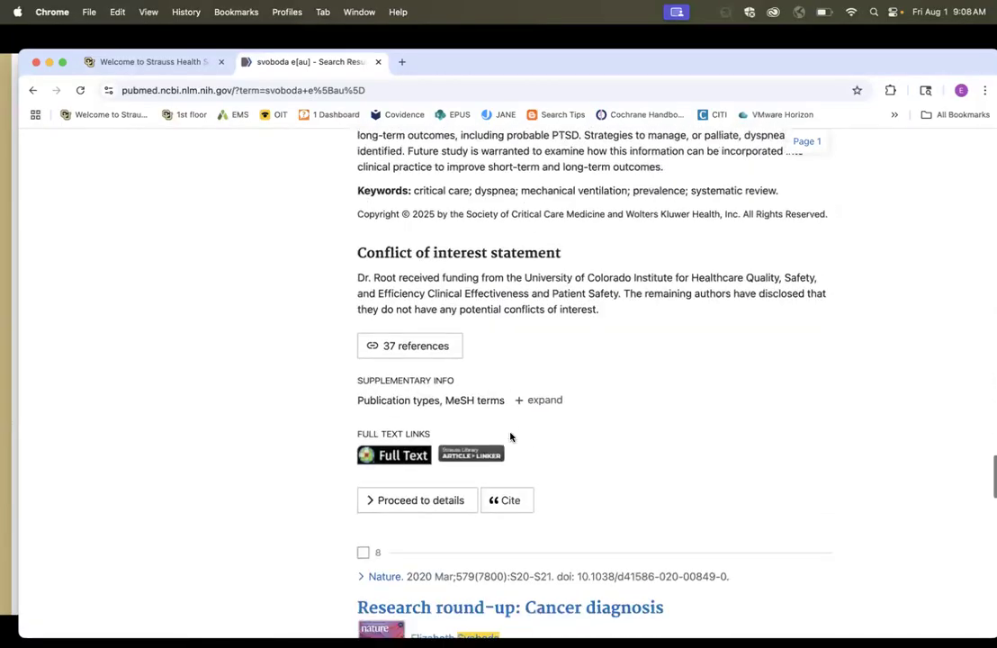
scroll(511, 437, down, 5)
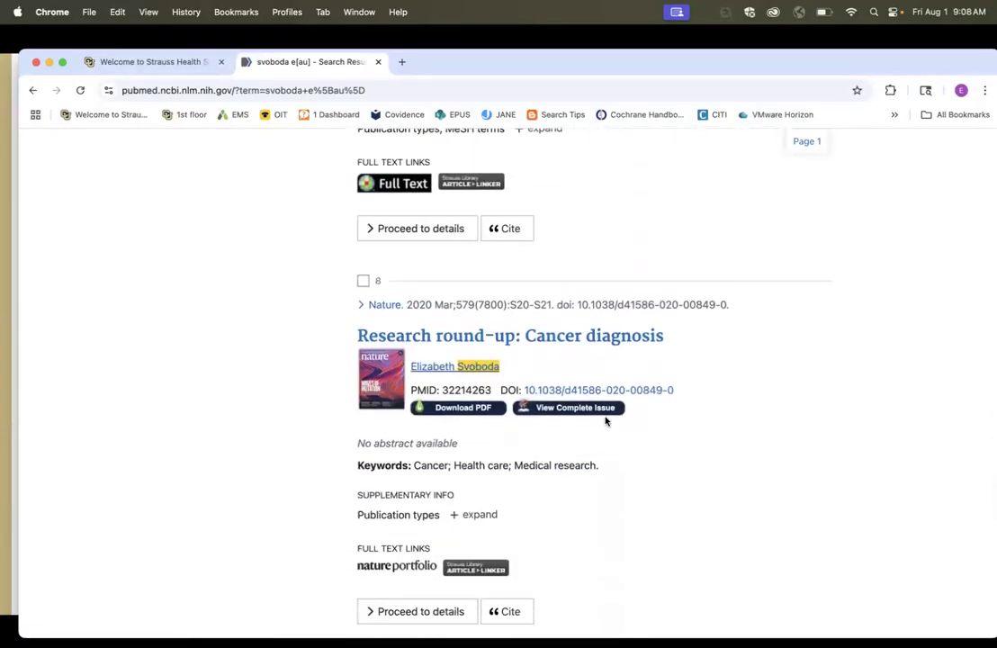
scroll(470, 359, down, 3)
scroll(606, 419, down, 8)
- Replace the initial in the author query with the author's full first name before the [au] tag and rerun the search
scroll(604, 419, up, 12)
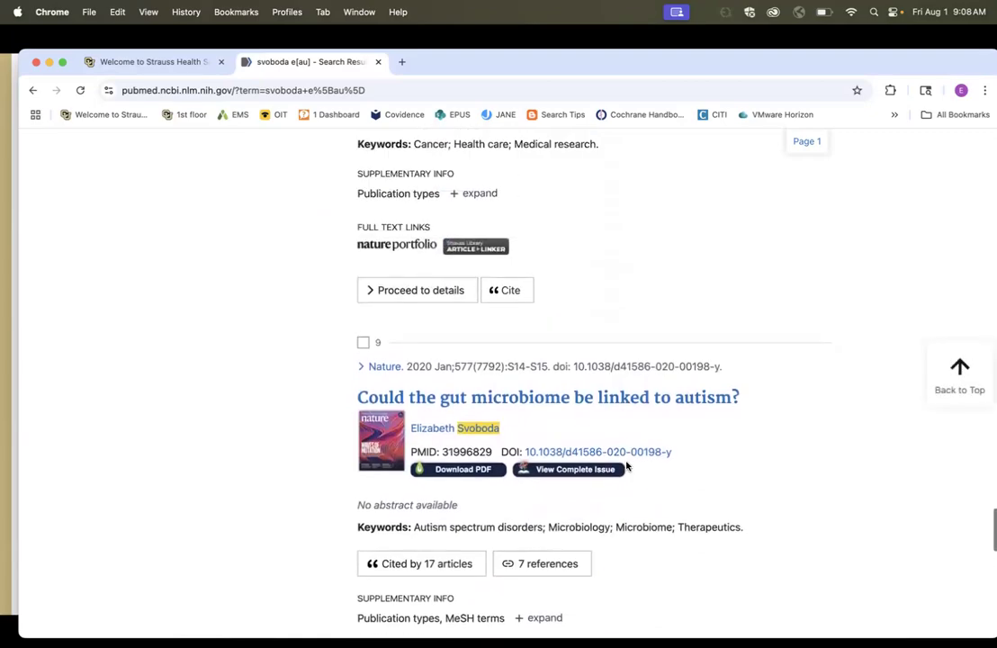
scroll(627, 466, up, 20)
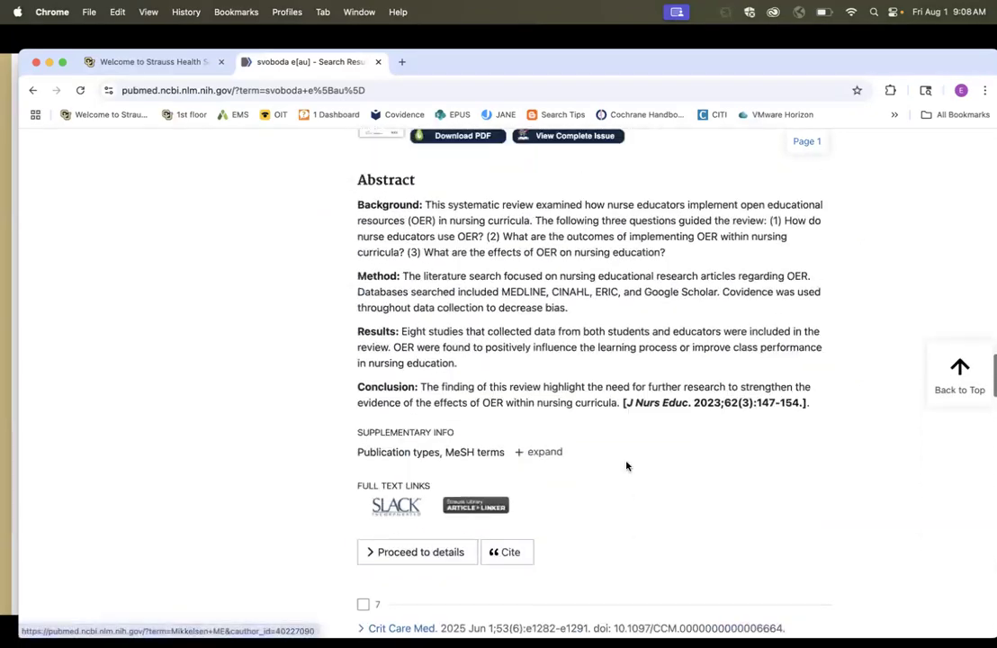
scroll(627, 466, up, 20)
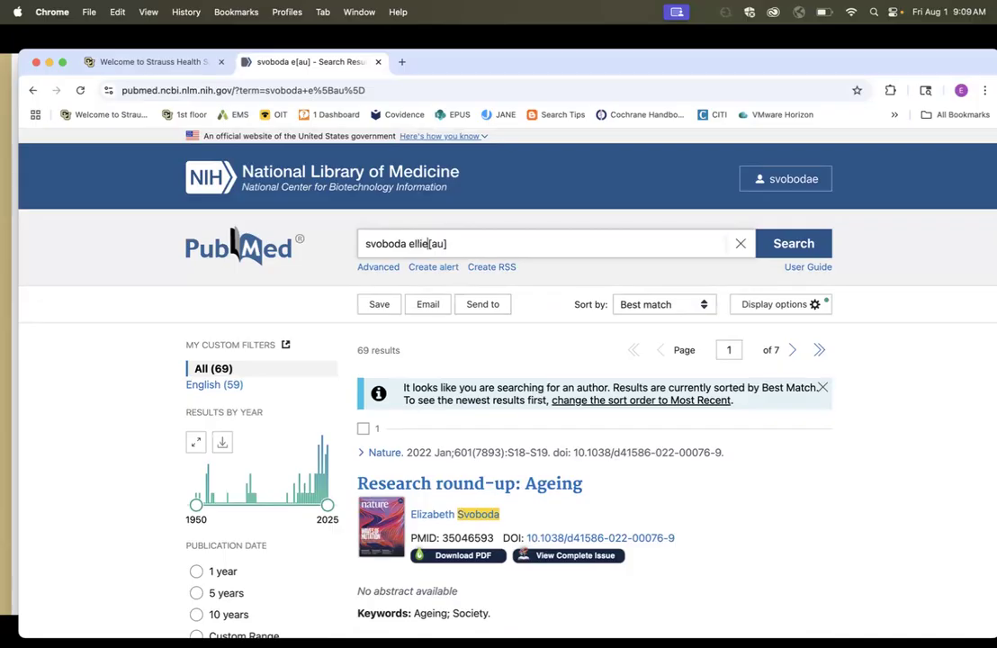
key(Return)
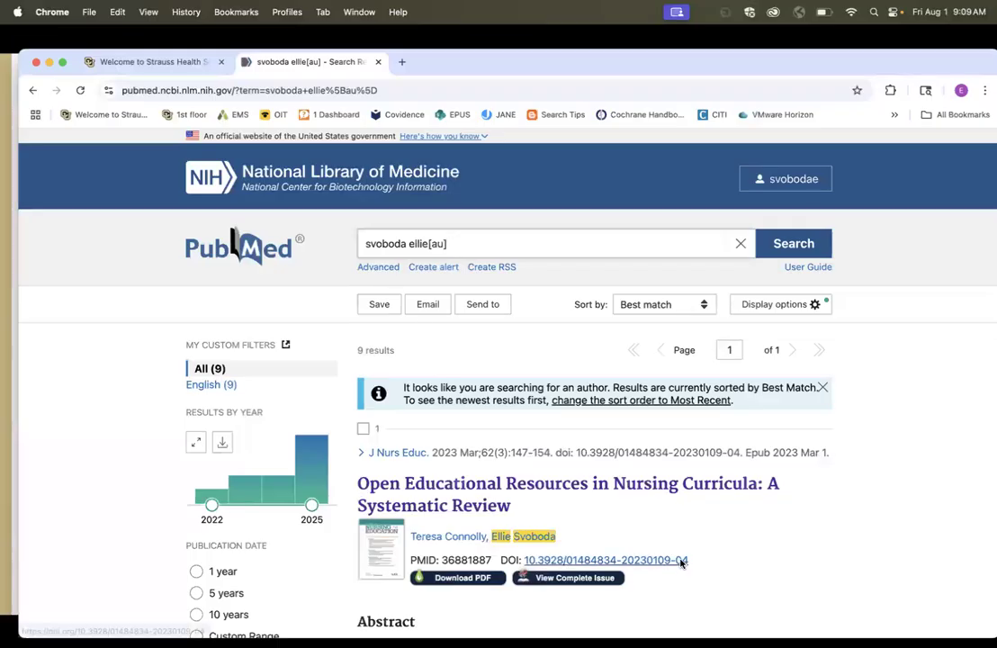
- Look through the full-name author search results, examining the highlighted author in each article's author list
scroll(737, 559, down, 5)
scroll(736, 561, down, 12)
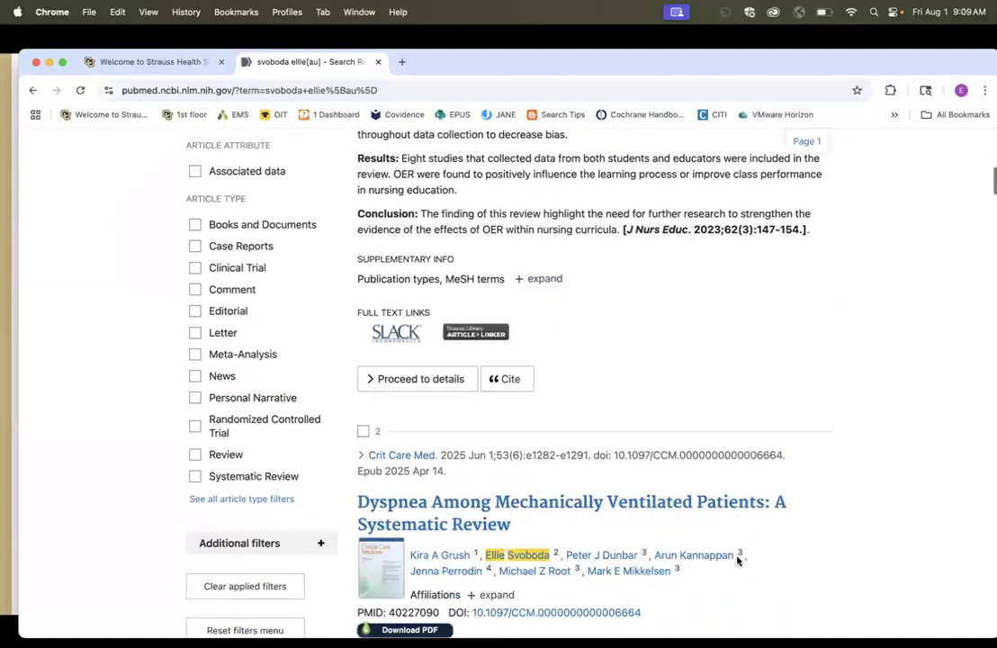
scroll(737, 560, down, 10)
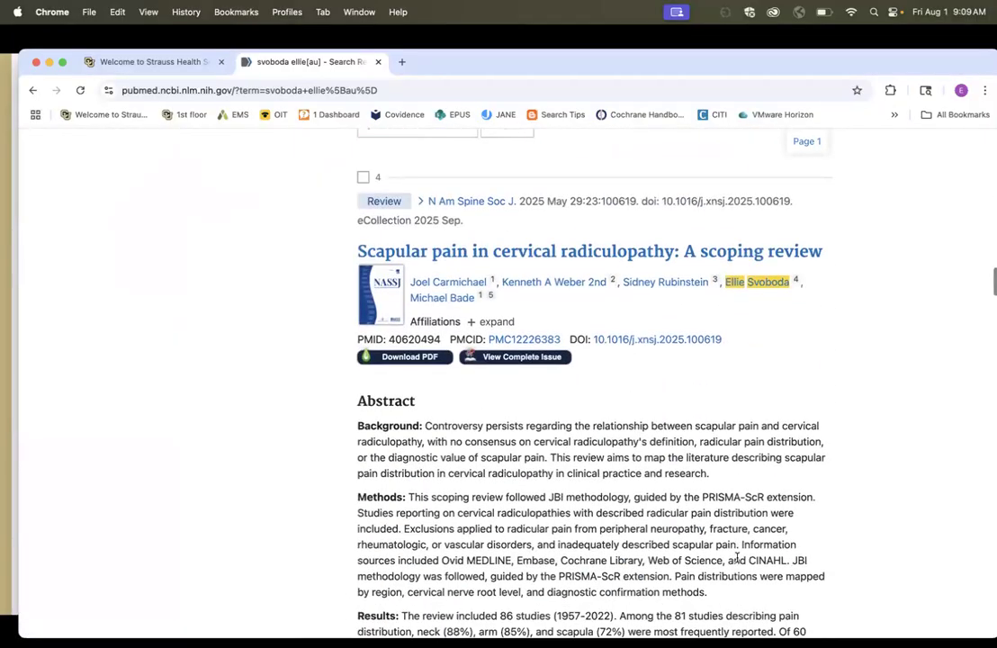
scroll(736, 559, down, 12)
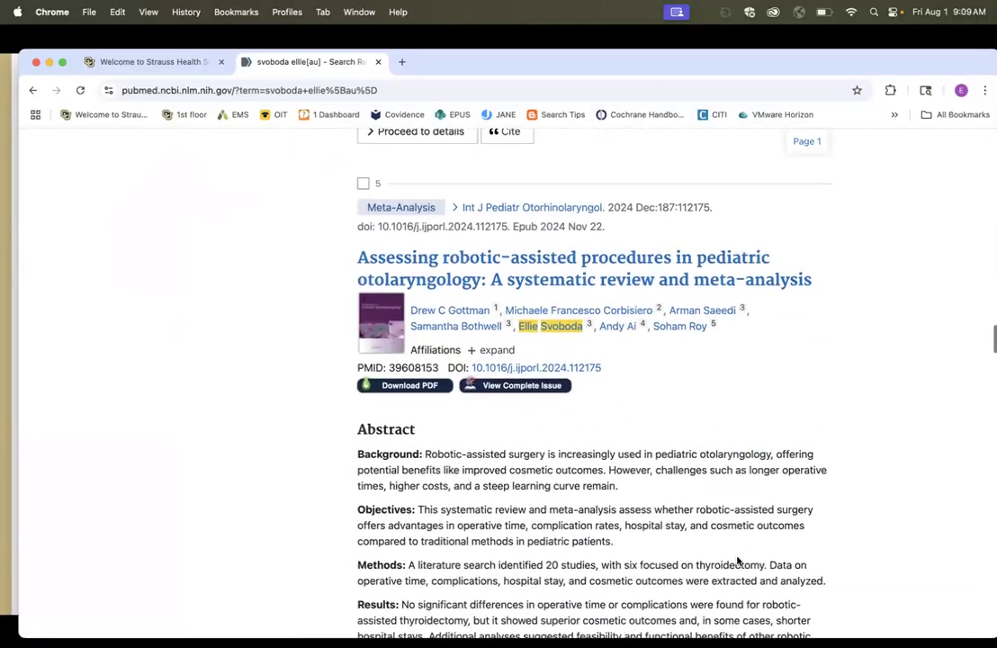
scroll(737, 561, down, 1)
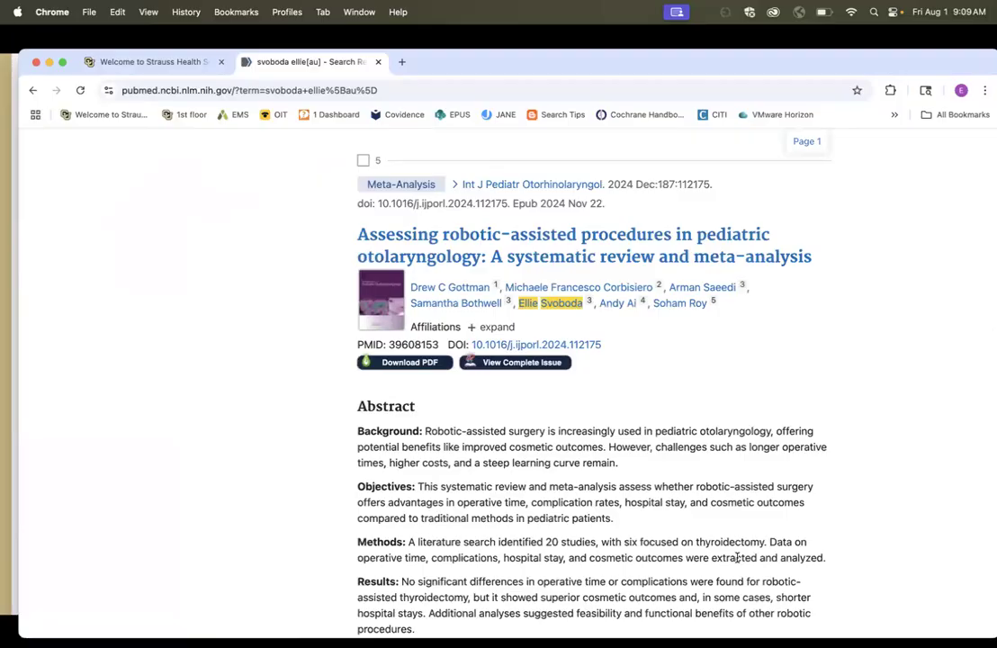
scroll(737, 558, down, 10)
scroll(737, 562, down, 15)
scroll(737, 561, down, 15)
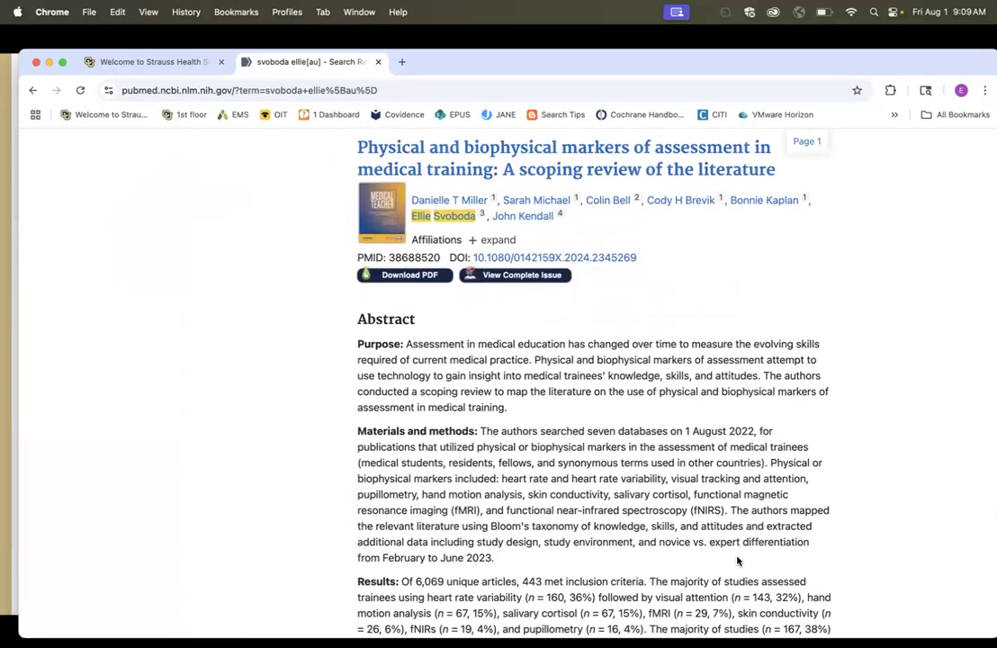
scroll(737, 561, down, 15)
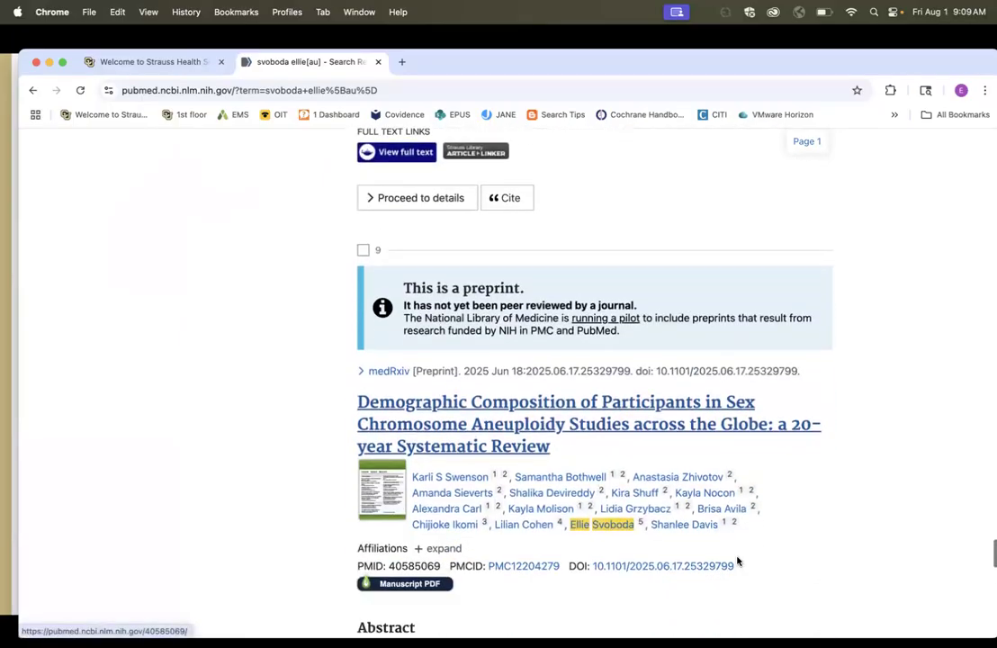
scroll(737, 558, down, 15)
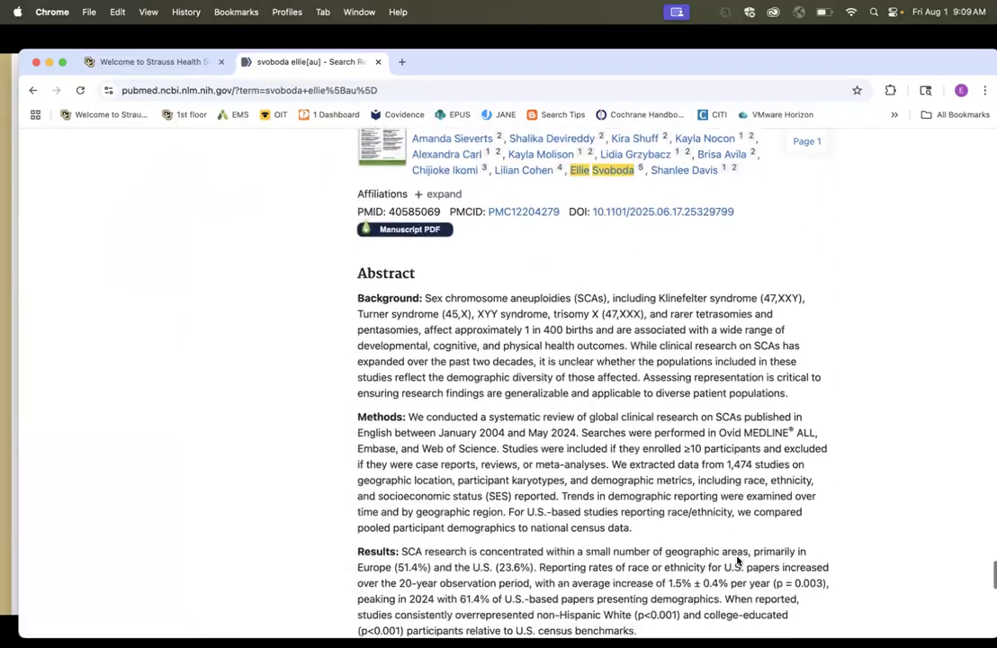
- Replace the query with the author's surname and initial "e" tagged [au], add AND colorado[ad], and run the search
scroll(737, 560, up, 10)
scroll(737, 562, up, 20)
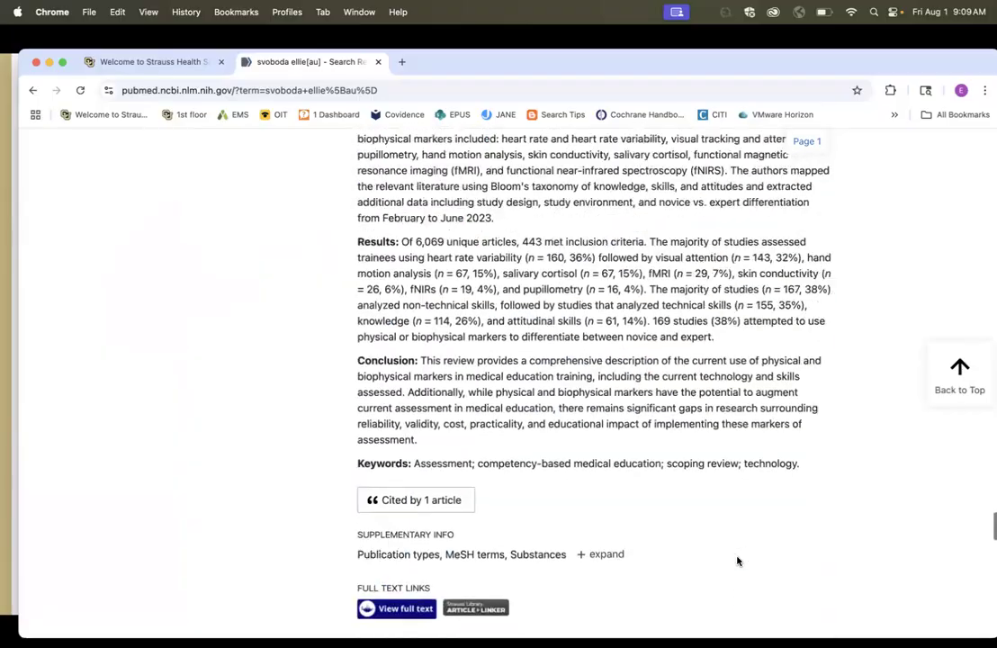
scroll(737, 560, up, 20)
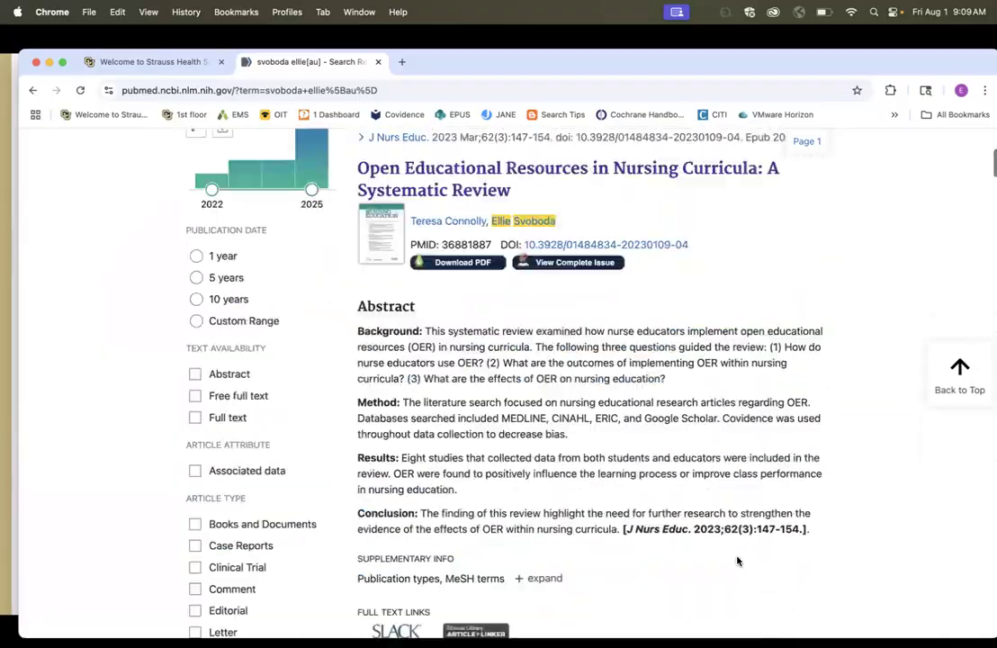
click(456, 244)
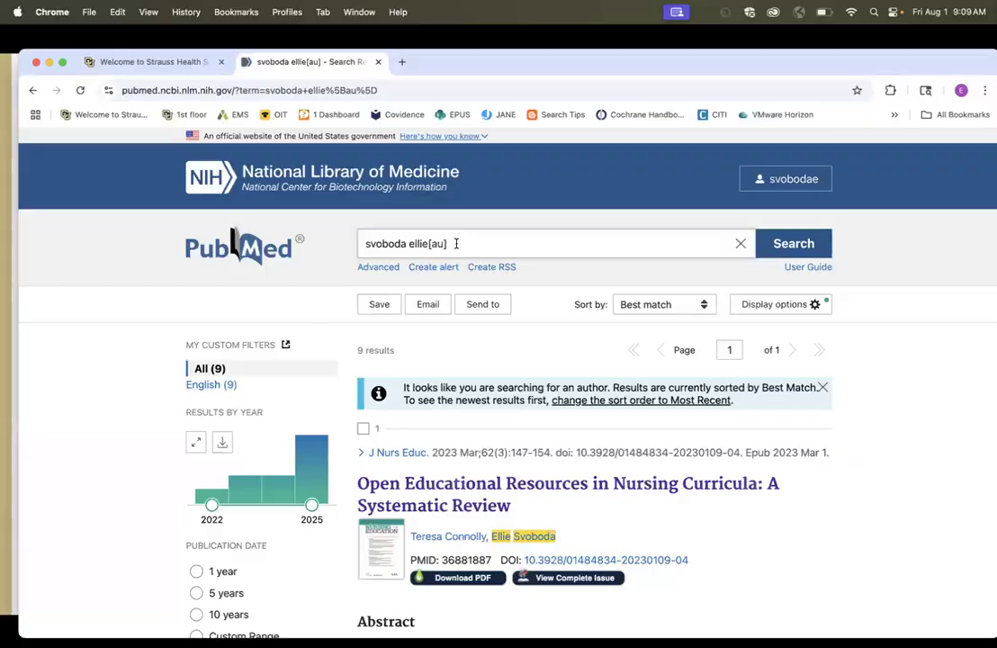
drag(456, 244, 327, 236)
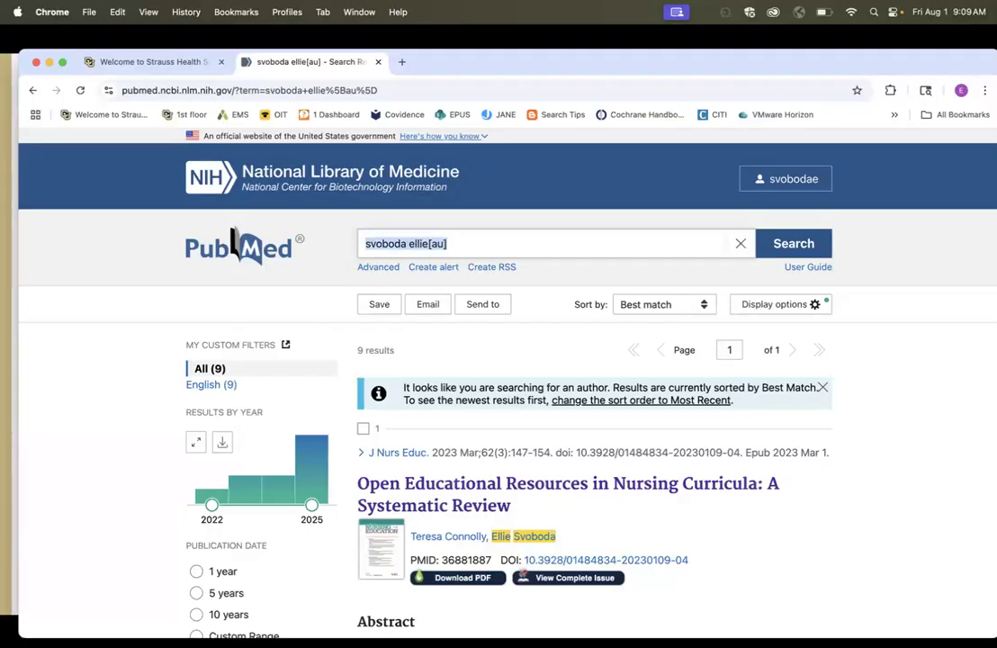
text(svoboda e)
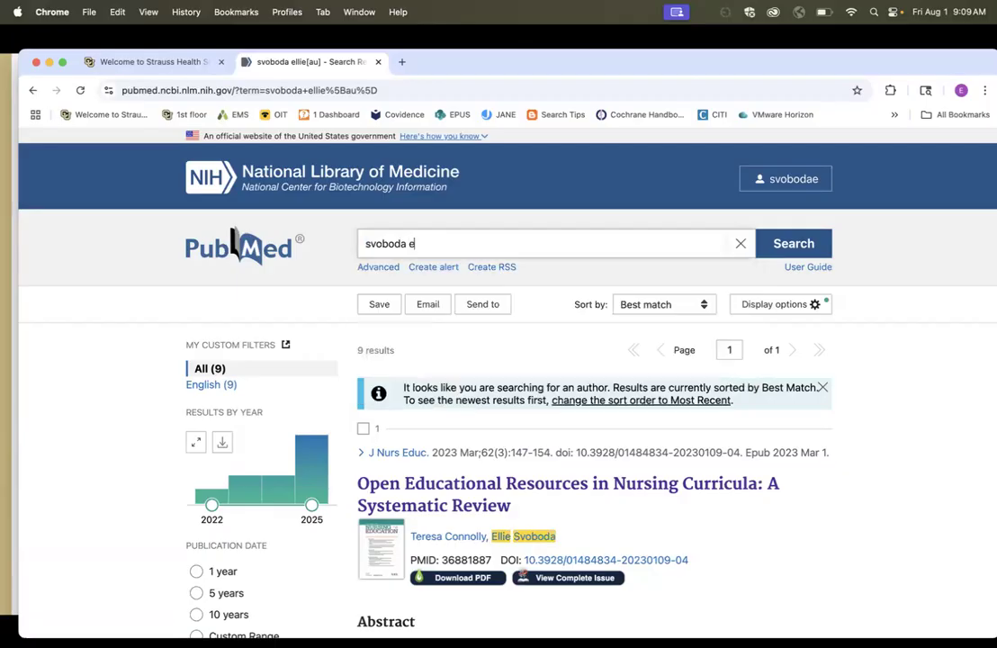
text([au] AND colorado[ad])
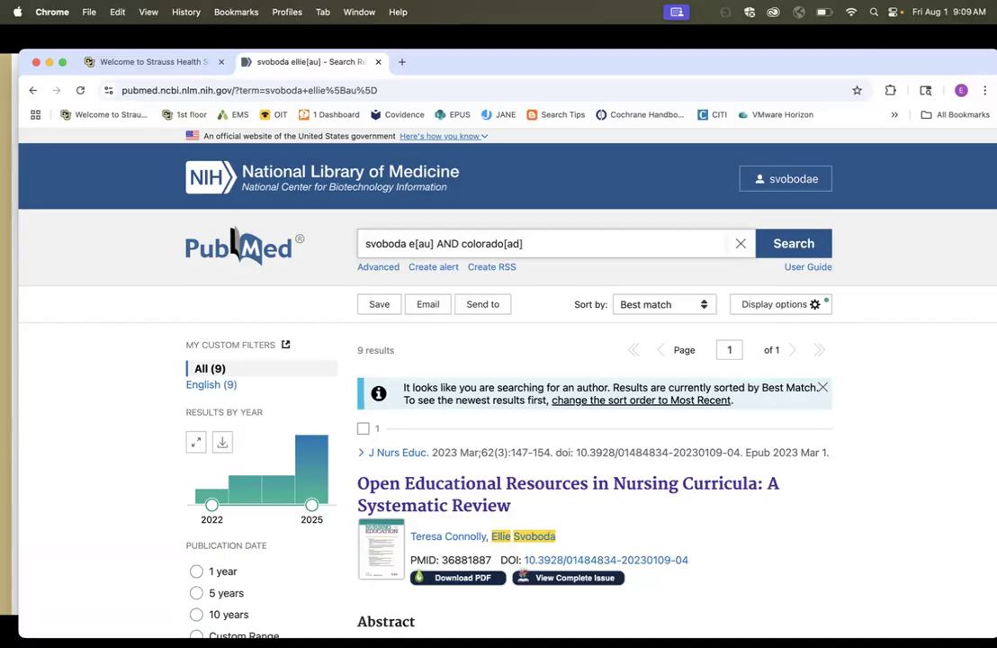
key(Return)
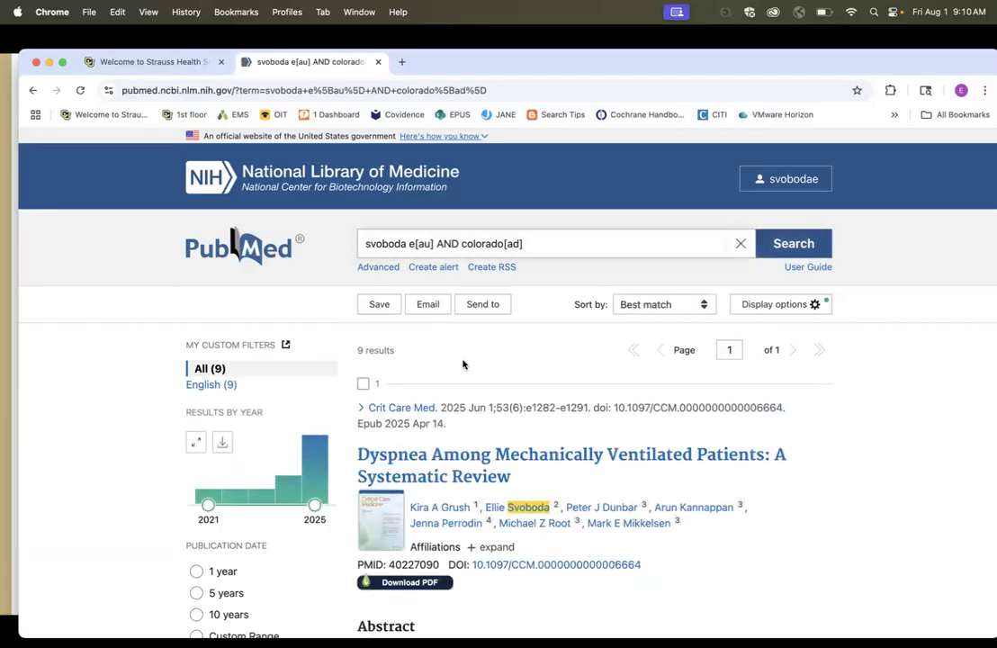
- Look through the author-and-affiliation search results, examining how the author's name is listed on each article
scroll(463, 360, down, 5)
scroll(462, 360, down, 20)
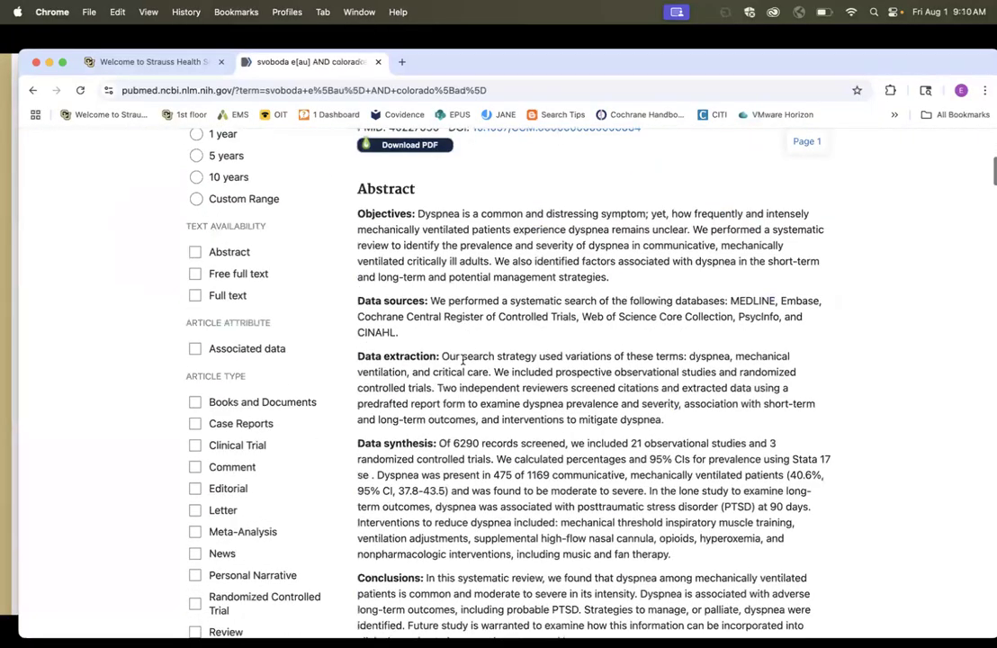
scroll(463, 361, down, 20)
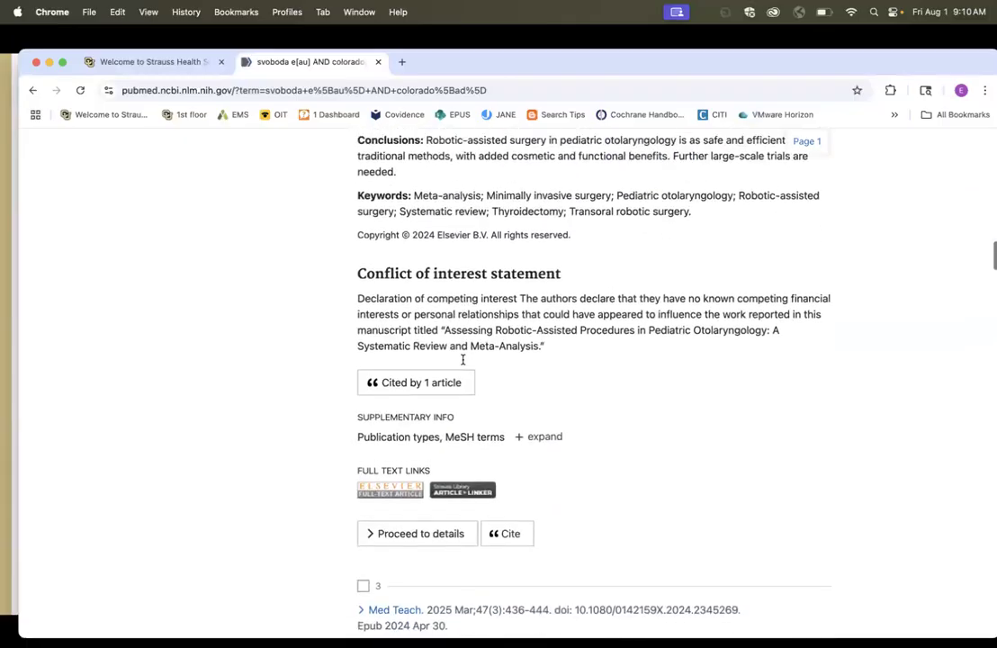
scroll(463, 362, down, 20)
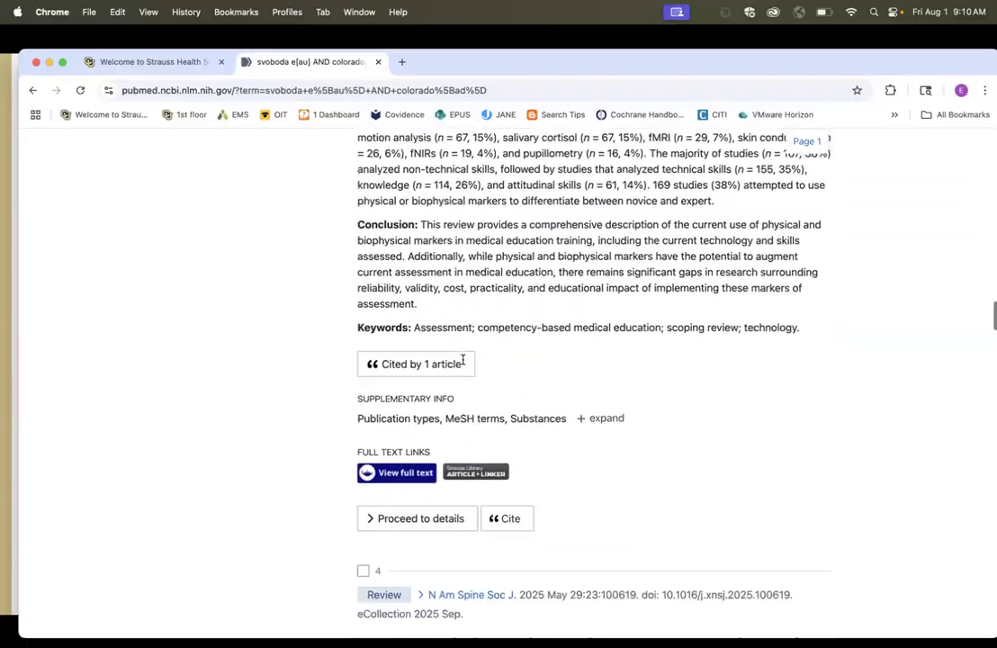
scroll(463, 365, down, 15)
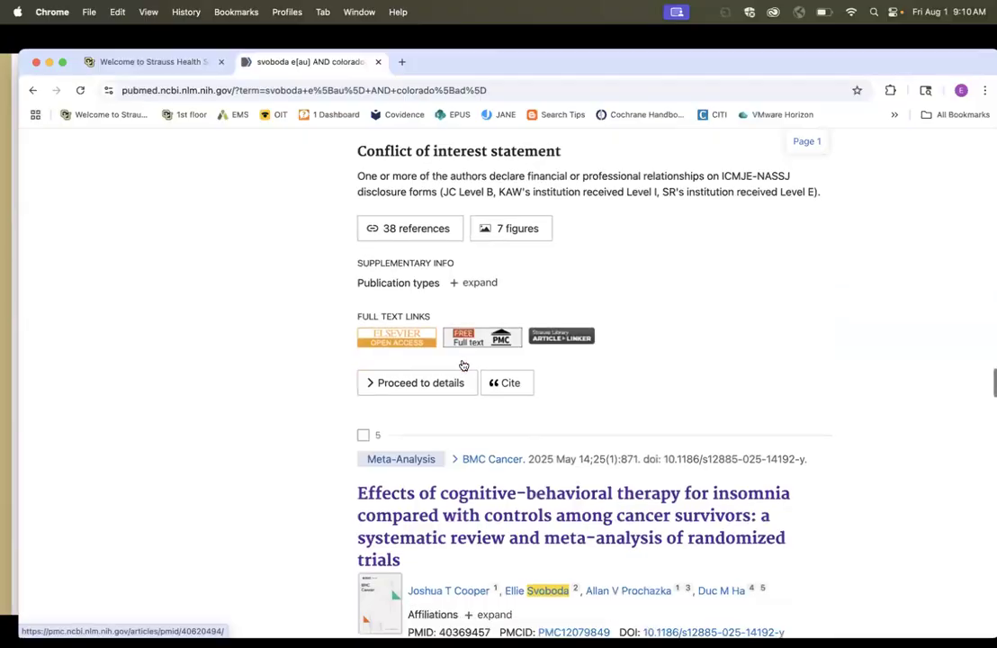
scroll(462, 364, down, 15)
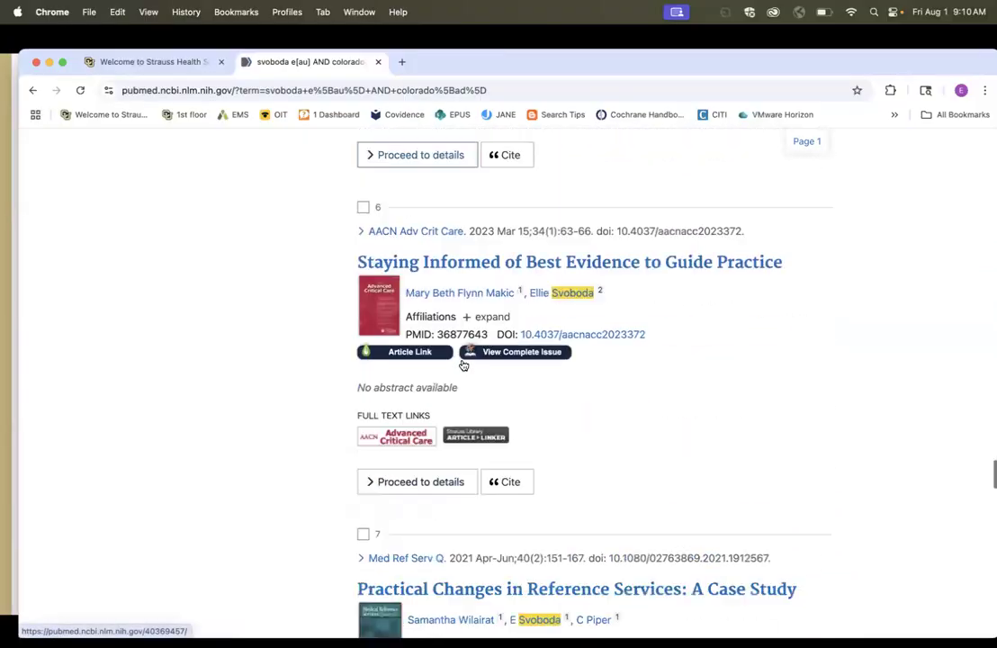
scroll(462, 365, down, 5)
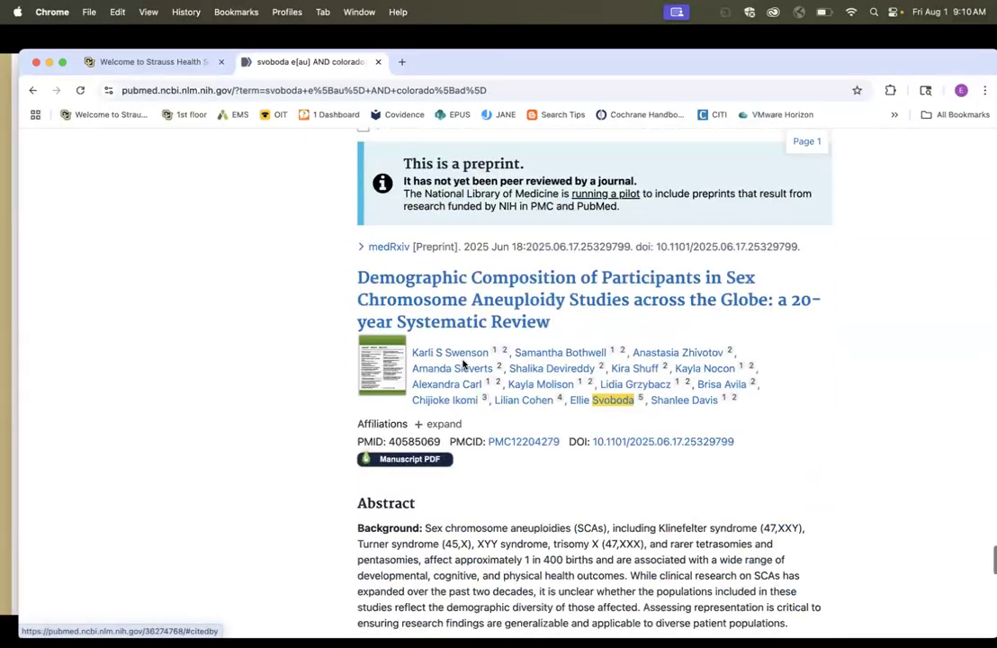
scroll(462, 360, down, 10)
scroll(462, 360, up, 10)
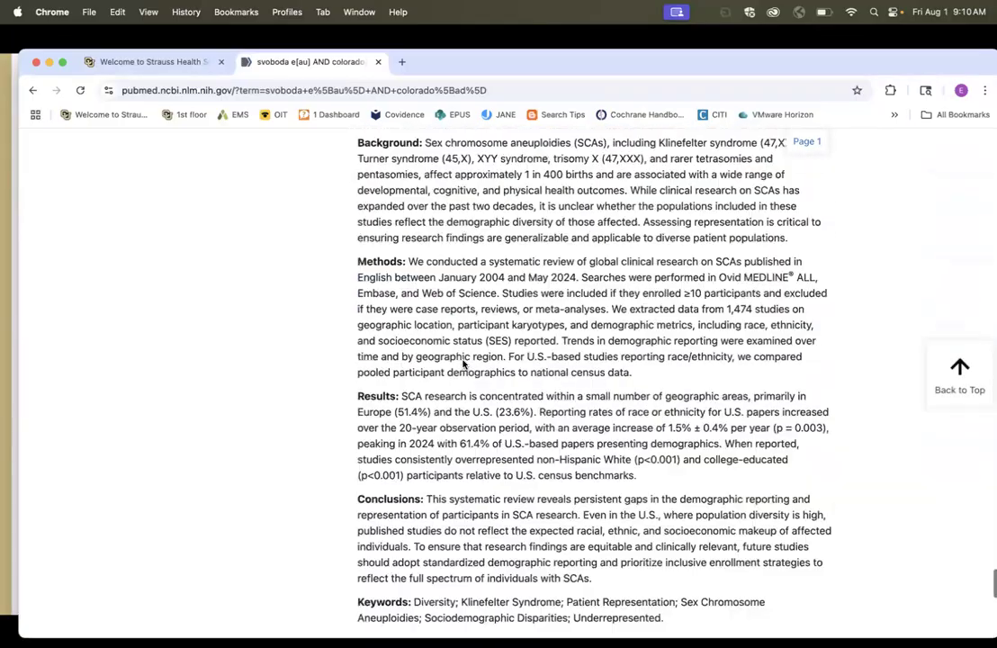
- Open PubMed's advanced search page and add the full-name author search, #7 in the history, to the query box
click(940, 371)
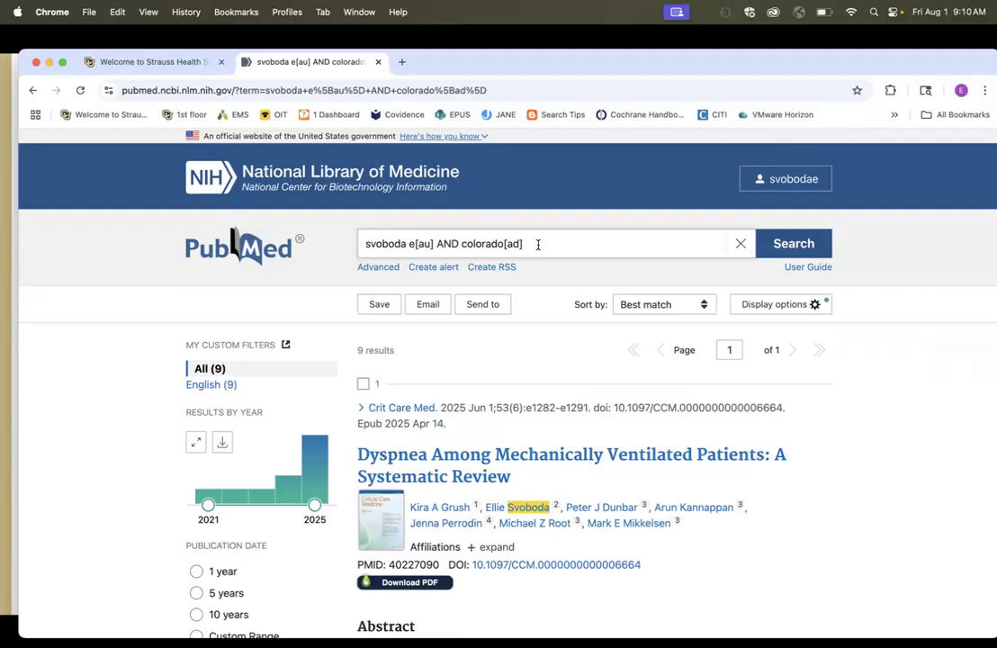
drag(525, 244, 512, 244)
click(379, 267)
scroll(261, 387, down, 3)
click(261, 385)
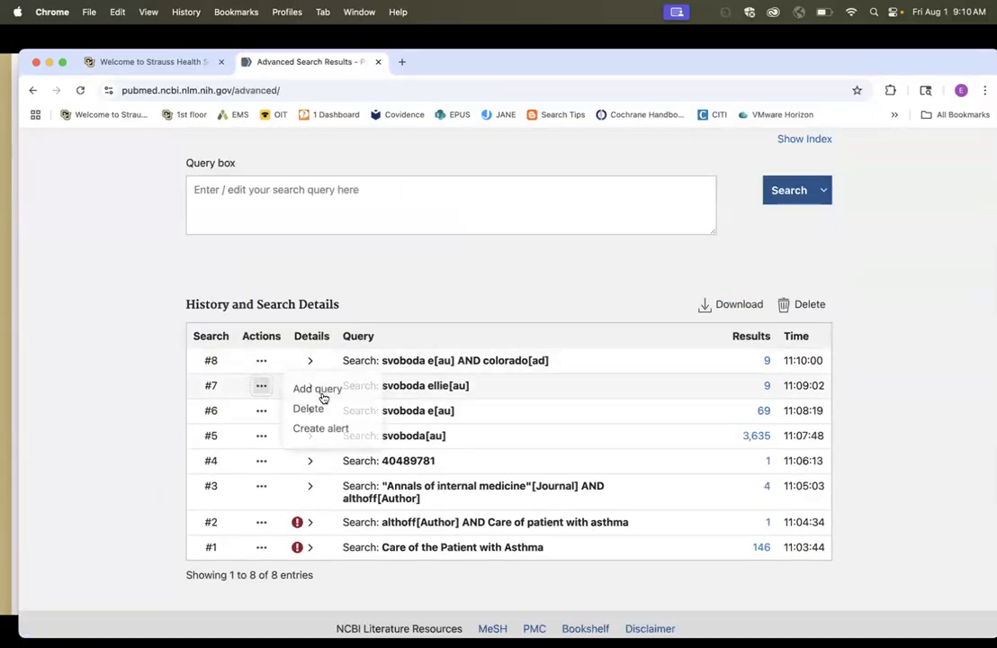
click(315, 385)
- Add search #8, the surname, initial and Colorado affiliation query, with OR and add the combined query to the search history
click(261, 360)
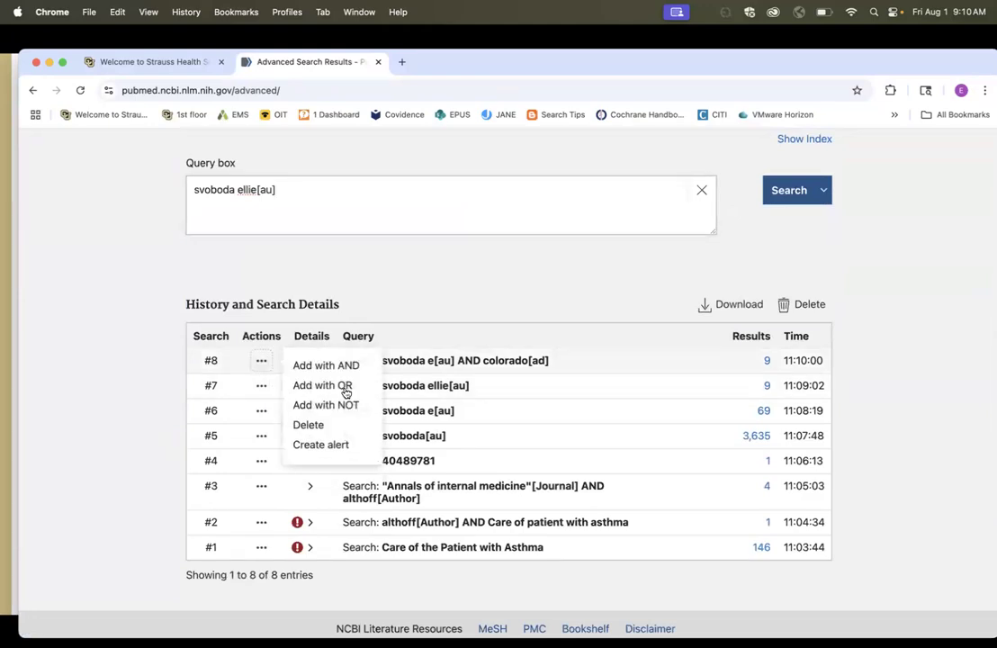
click(338, 384)
click(823, 190)
click(817, 216)
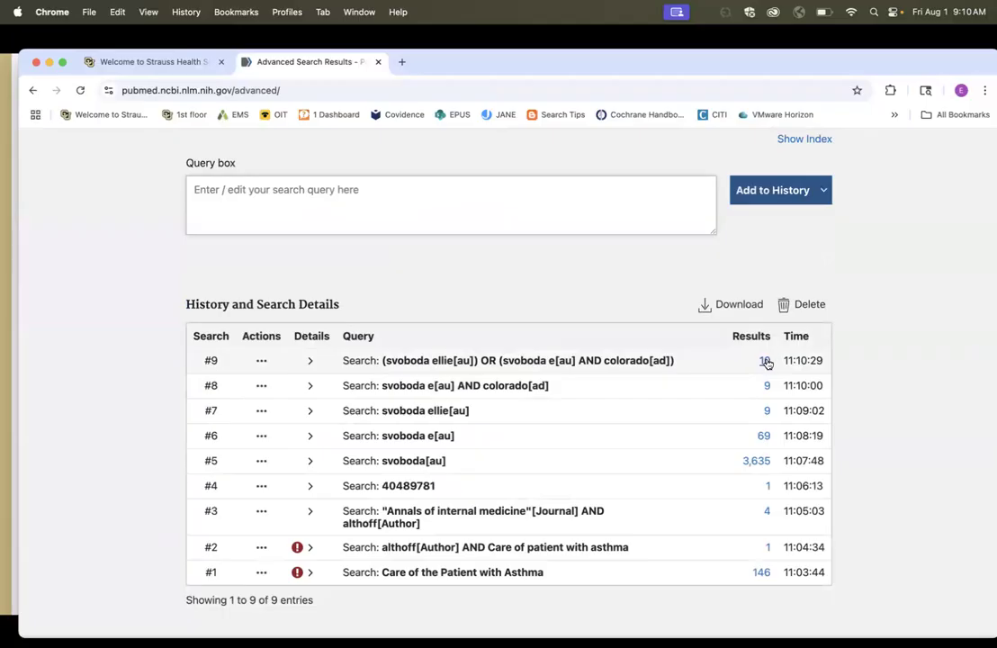
- Open the results of the combined author search, #9 in the search history
click(765, 362)
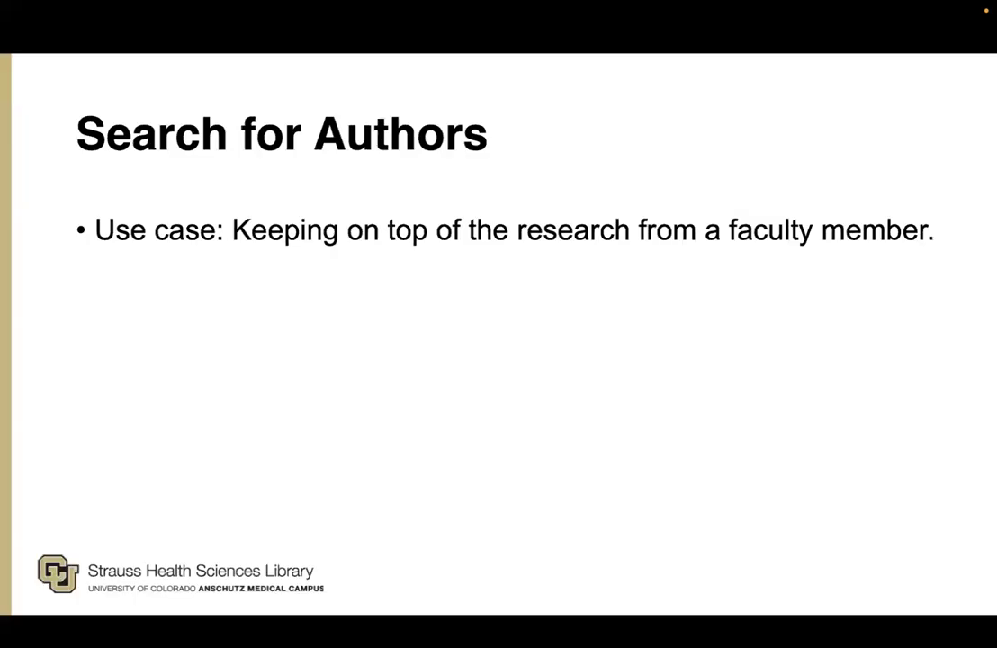
- Switch to the PubMed_Admin presentation in PowerPoint, advance to the Library department search slide, and copy its RSS feed query
key(Right)
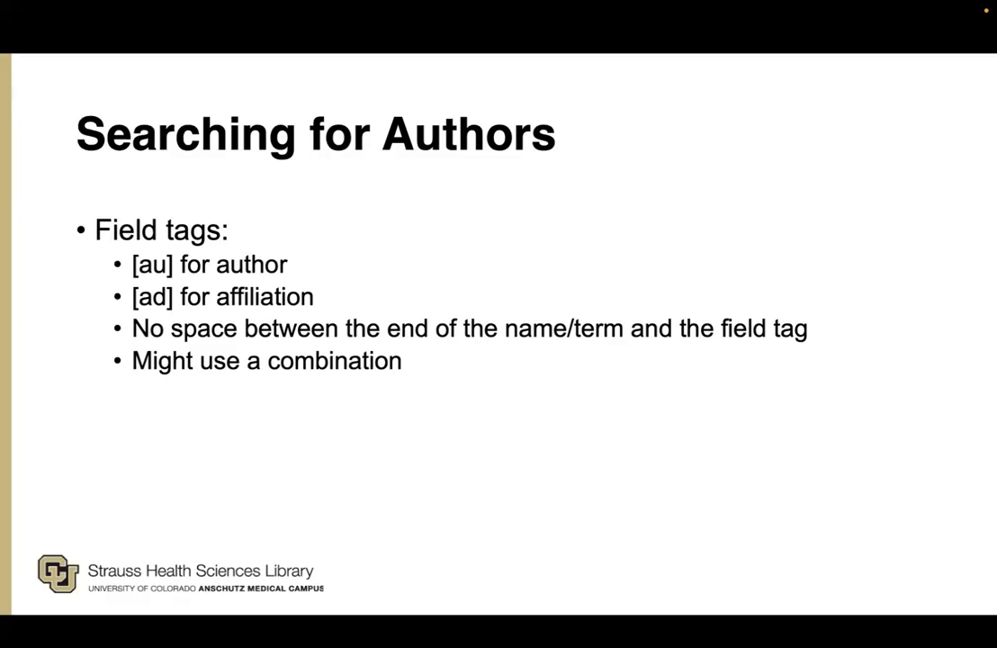
key(Right)
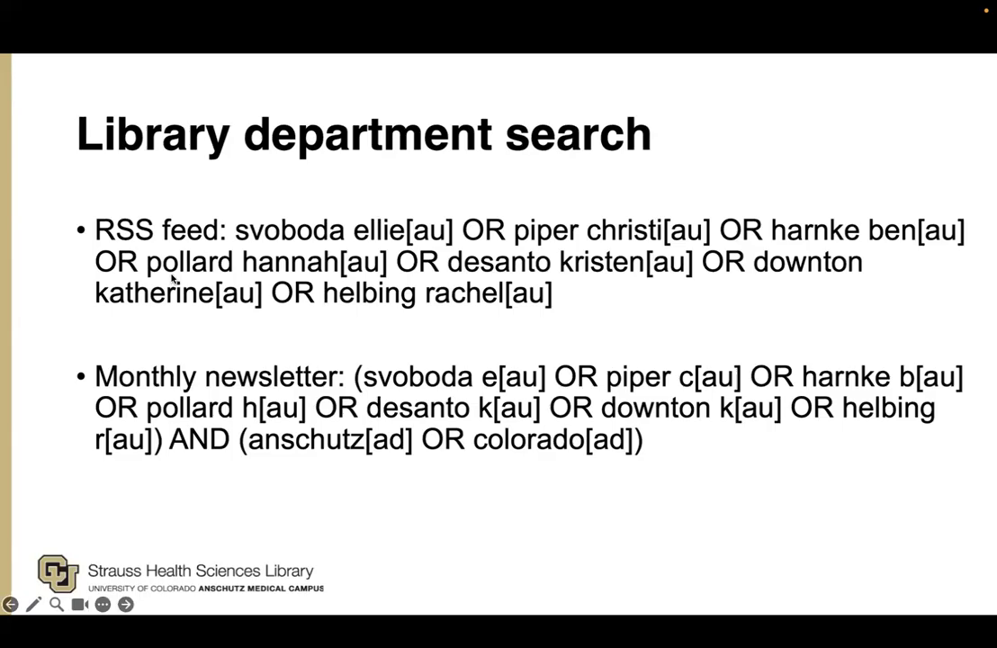
key(Escape)
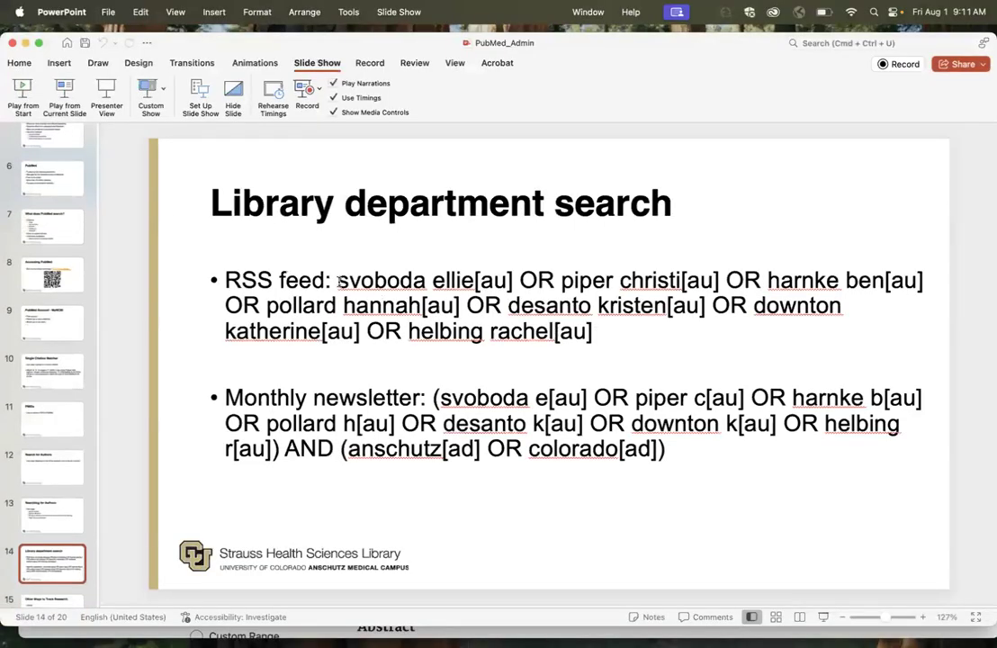
click(338, 281)
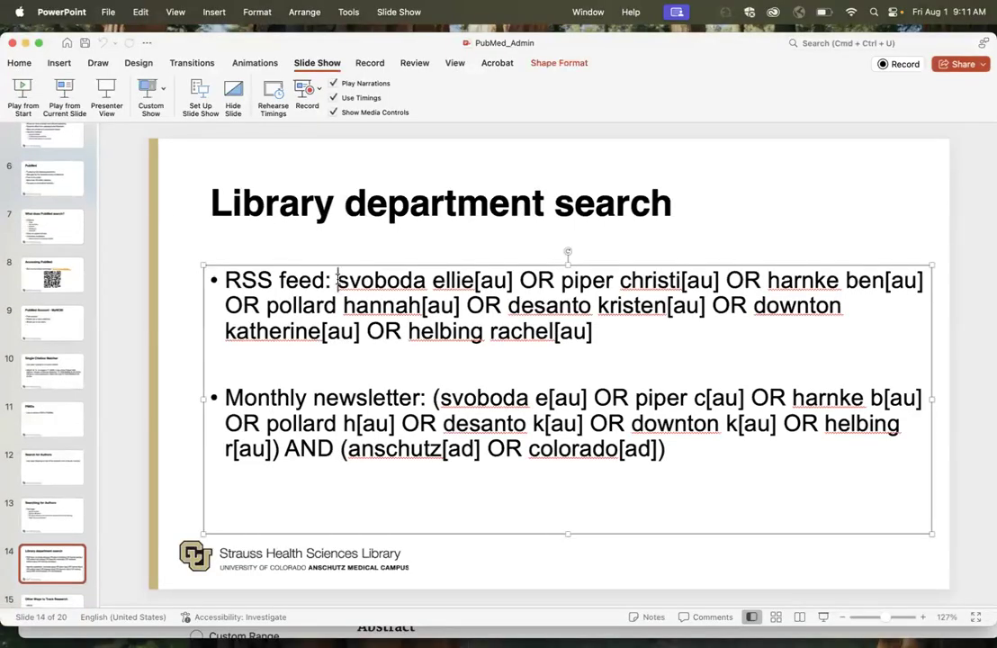
drag(339, 281, 597, 338)
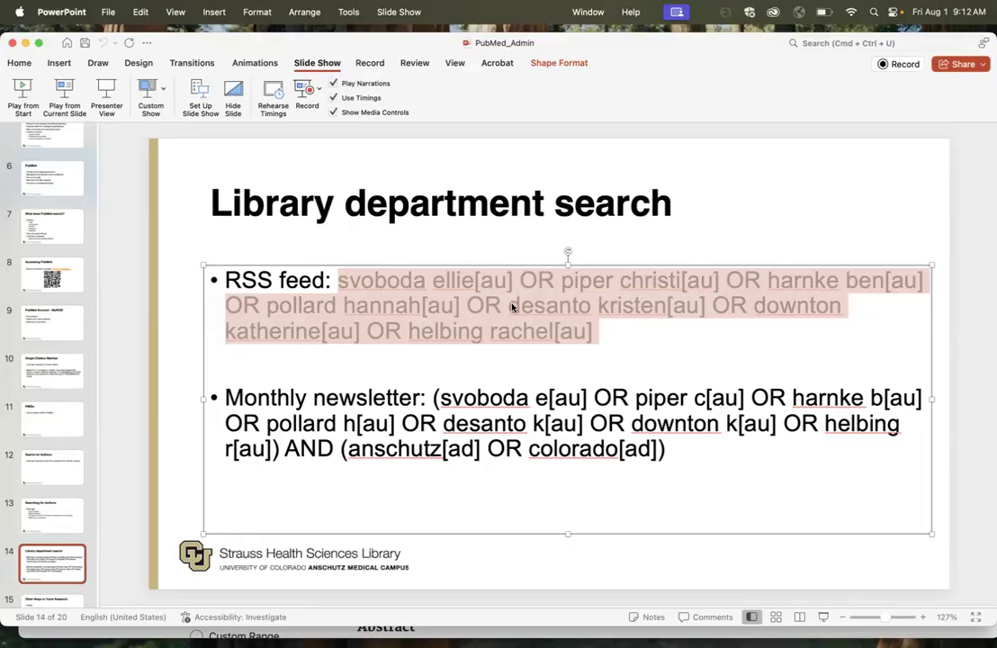
- Return to PubMed in Chrome, replace the query with the copied full-name department author search, and run it
key(ctrl+Up)
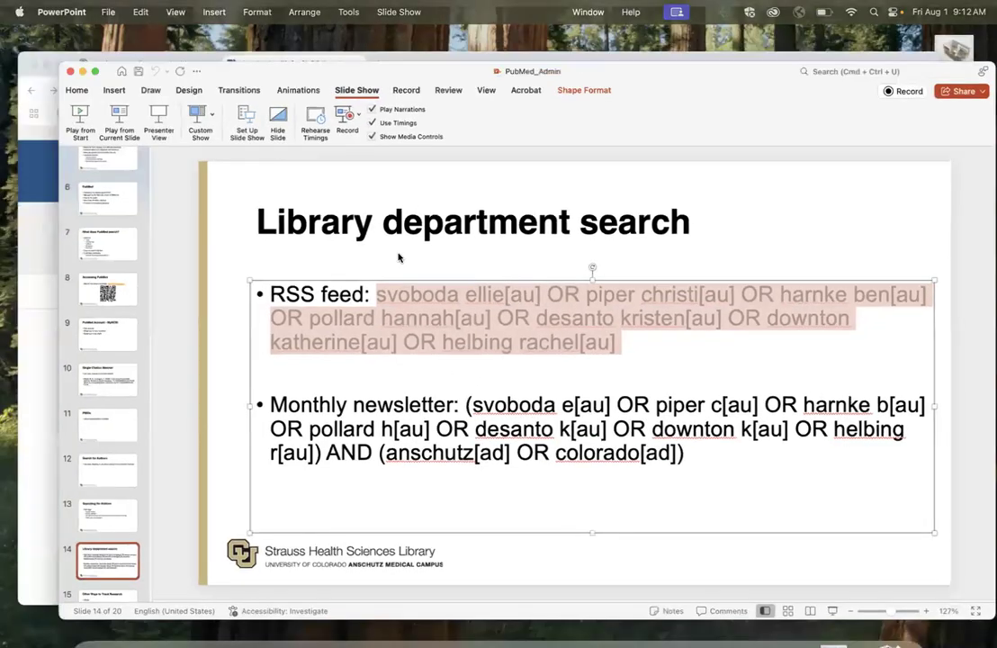
click(399, 258)
click(738, 241)
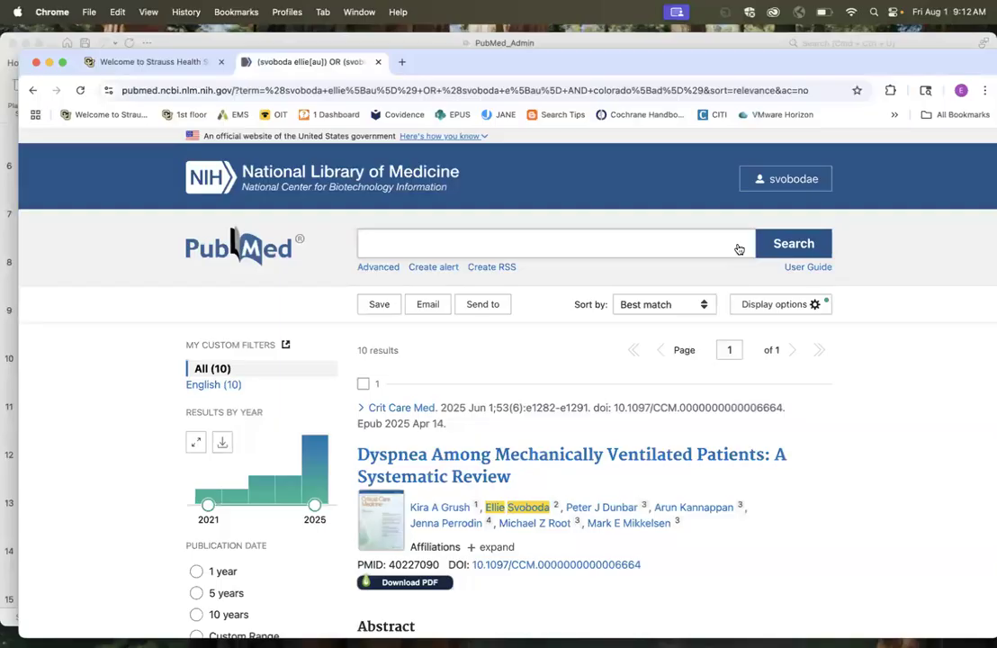
key(super+v)
key(Return)
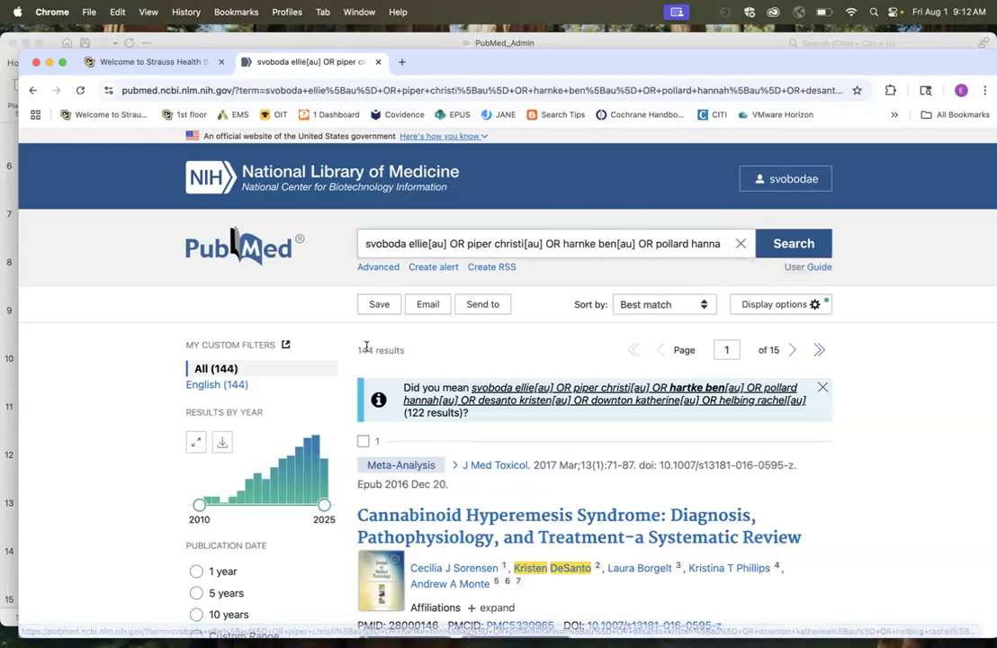
- Look through the full-name department search results, examining which author names are highlighted on each article, and return to the search bar
scroll(504, 432, down, 5)
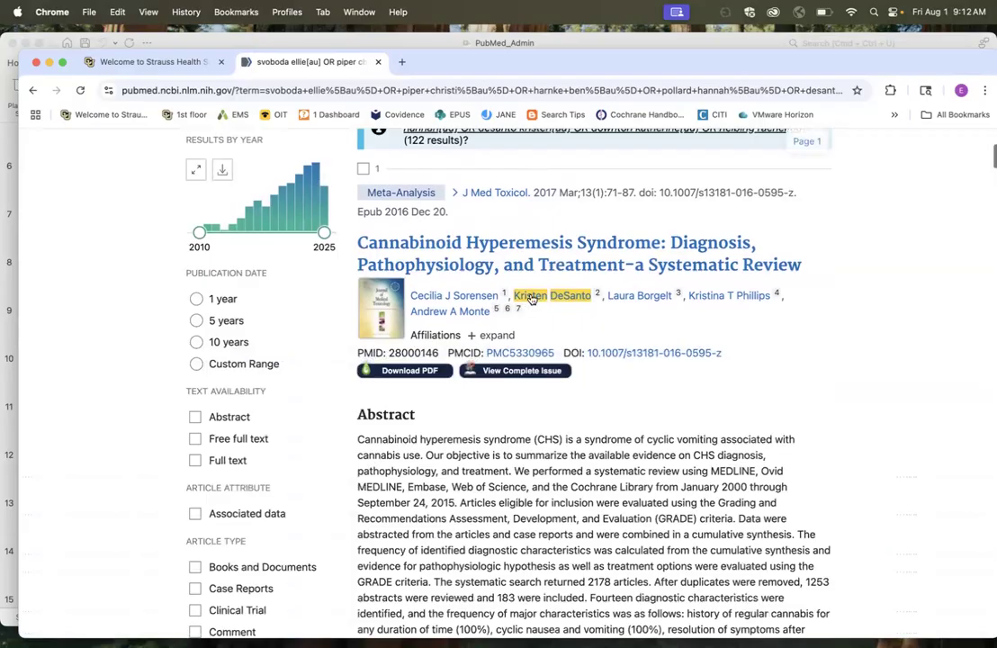
scroll(490, 548, down, 15)
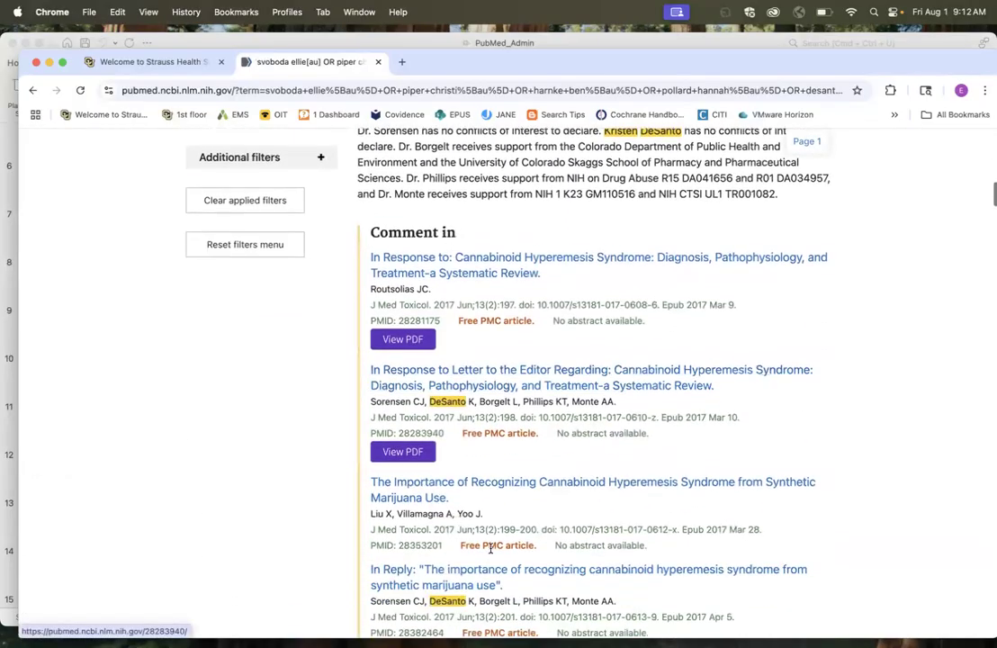
scroll(491, 551, down, 5)
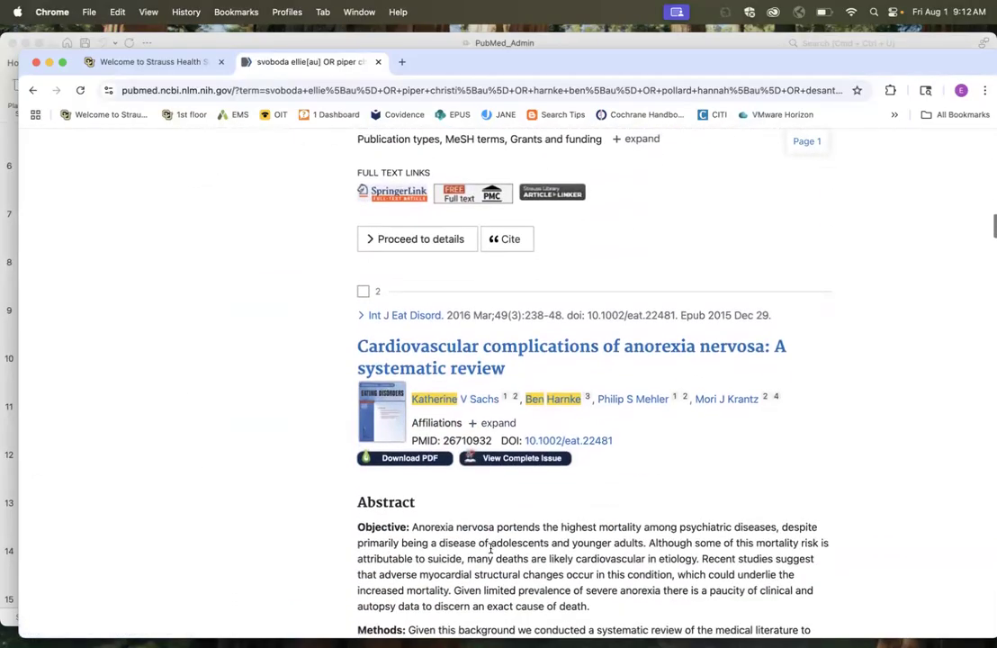
scroll(575, 503, down, 15)
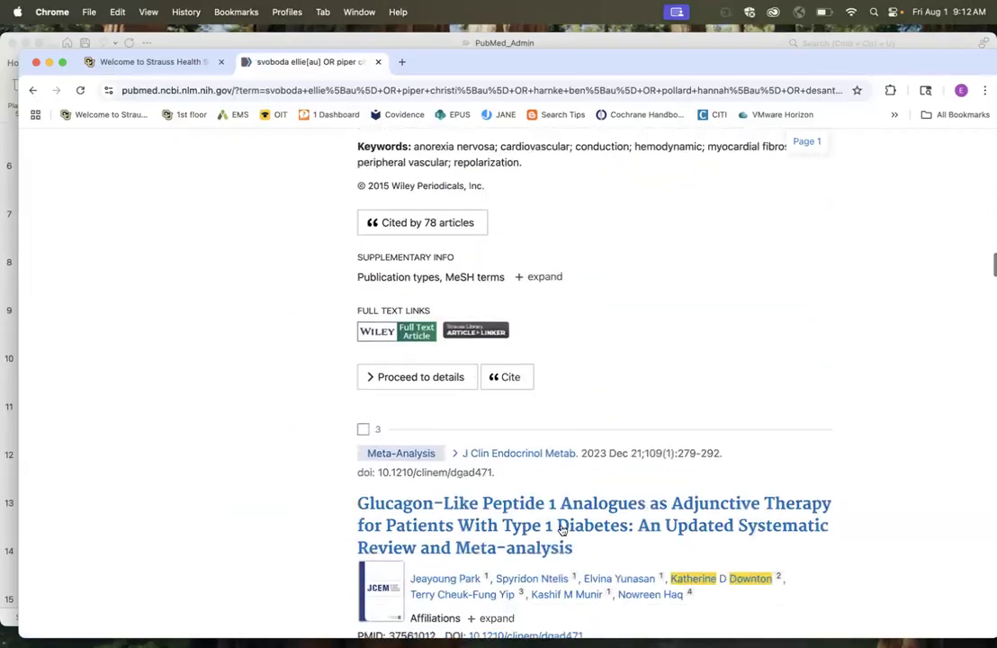
scroll(562, 531, down, 1)
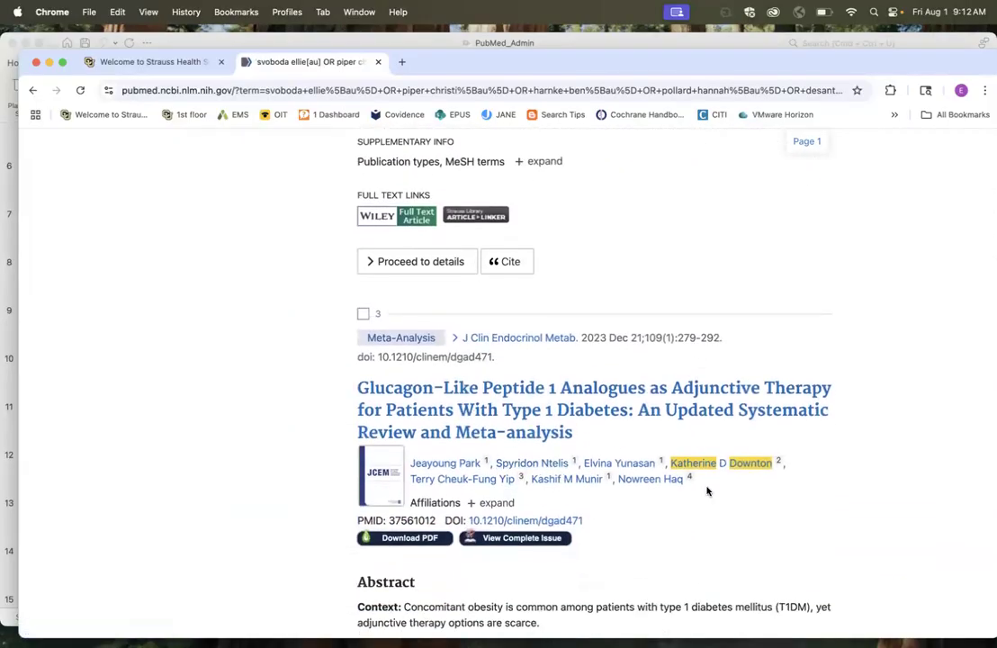
scroll(707, 490, down, 15)
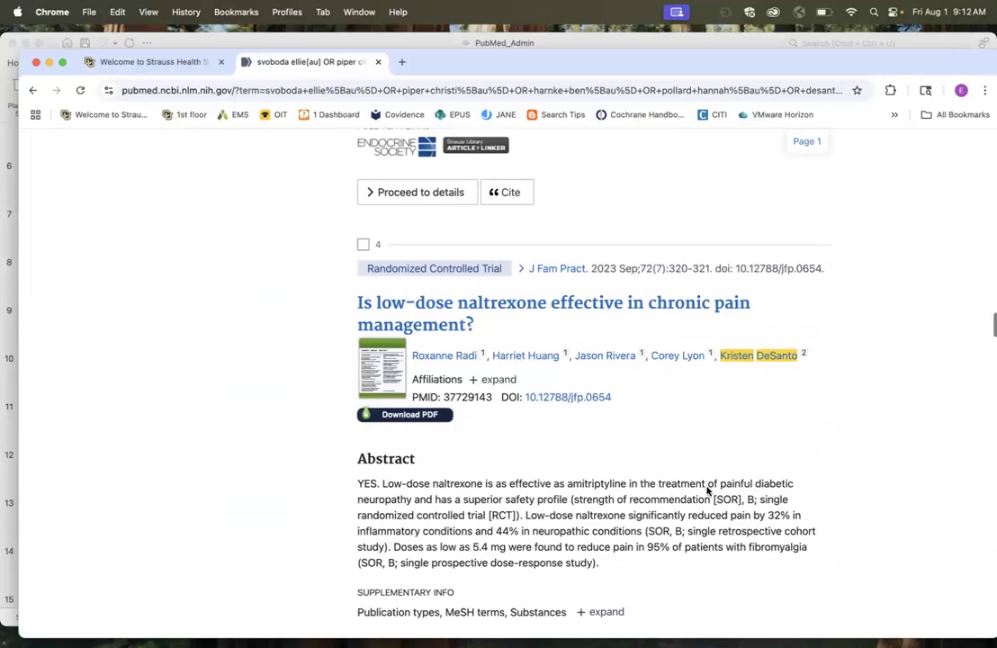
scroll(707, 490, down, 3)
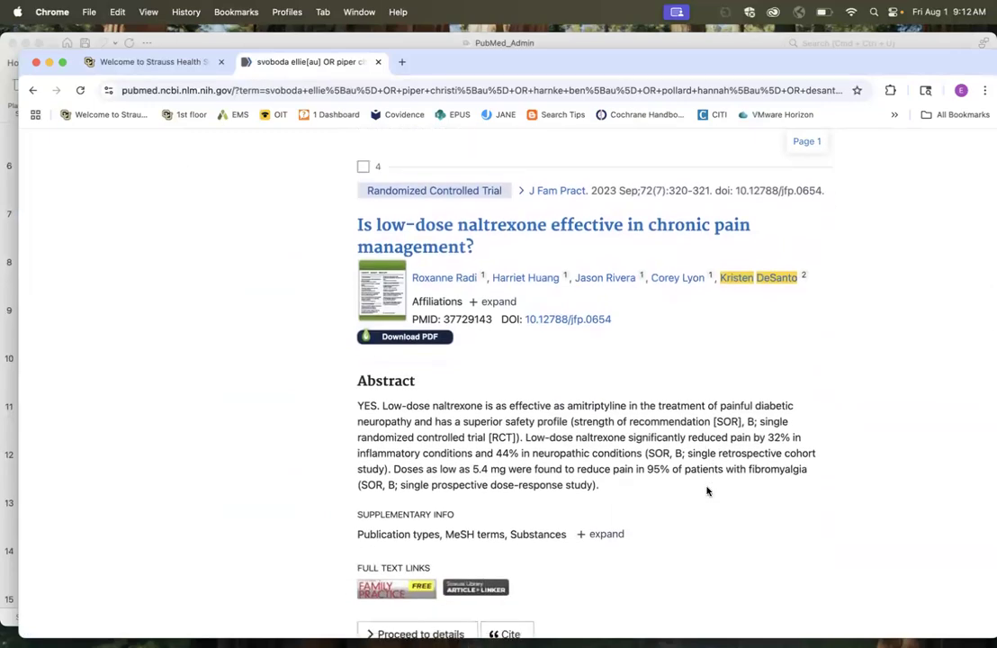
scroll(707, 490, down, 20)
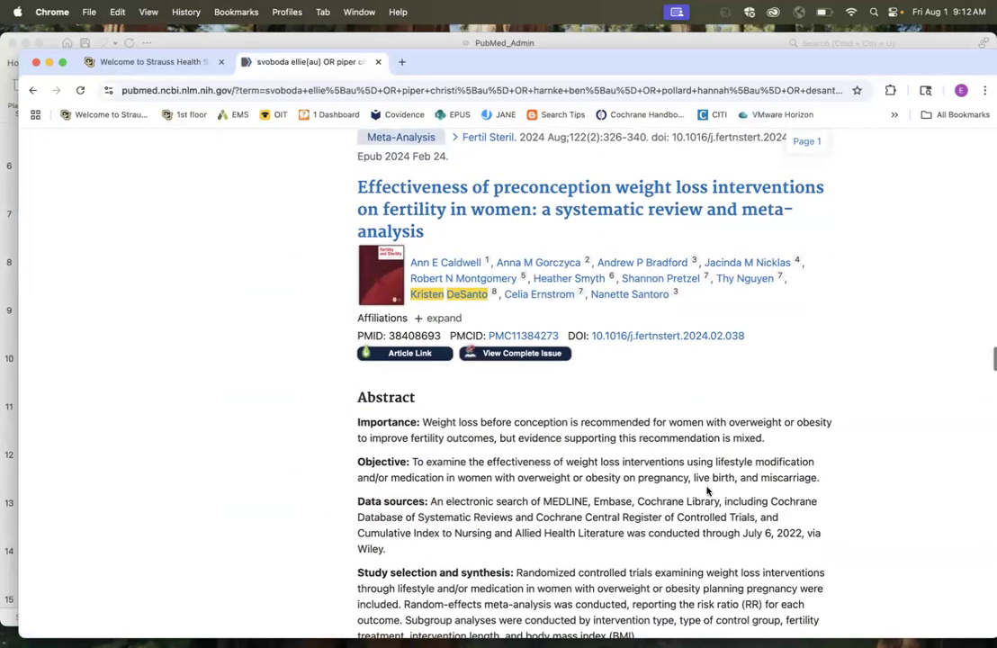
scroll(707, 491, down, 10)
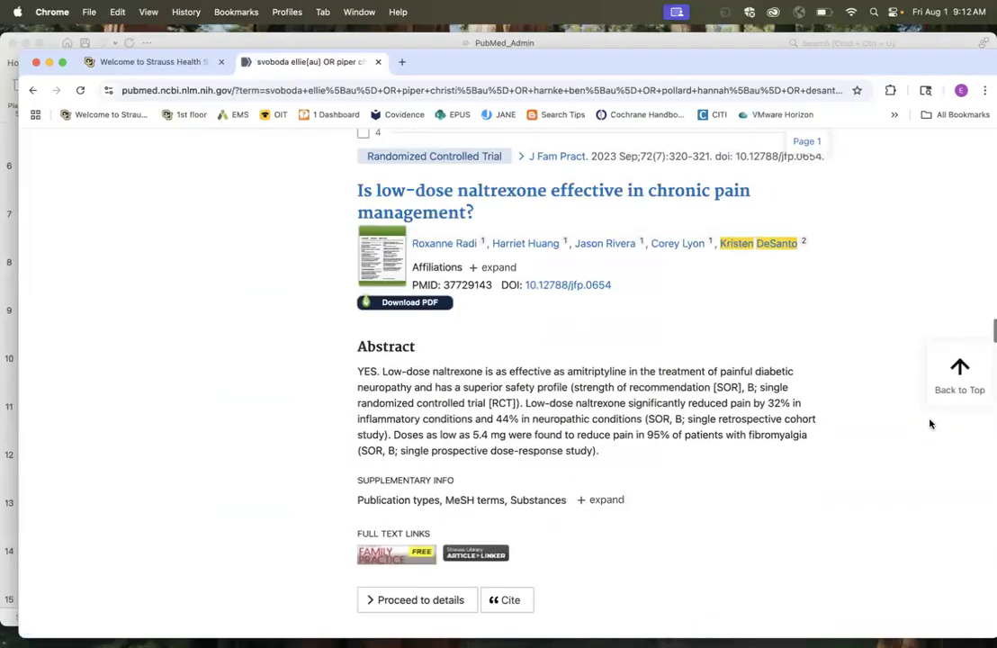
click(957, 379)
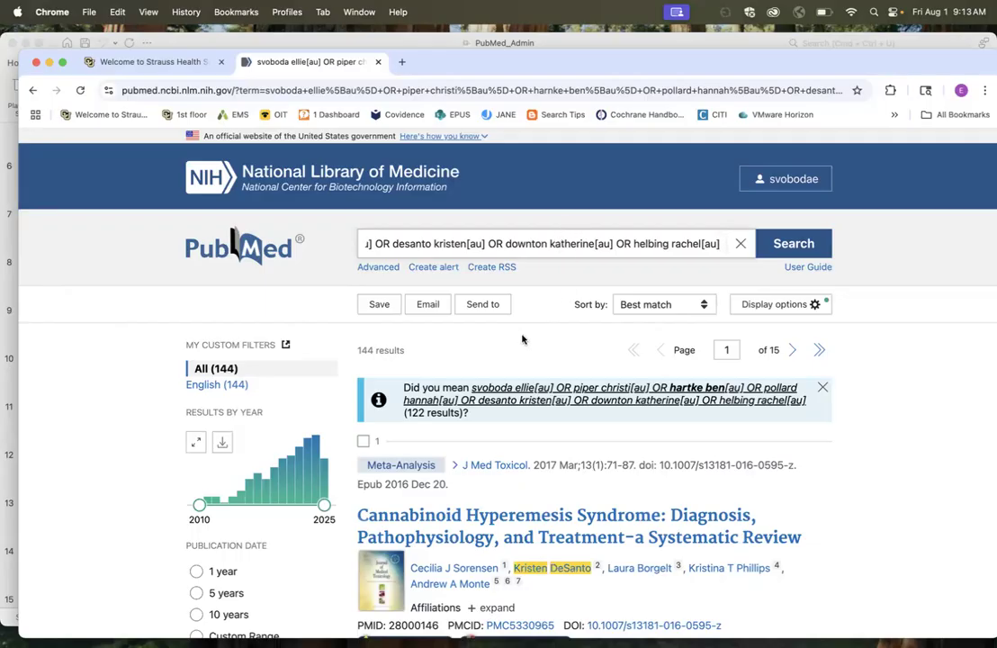
- Create an RSS feed for this search named EdRes Department with 15 items displayed, and copy the feed link
click(495, 268)
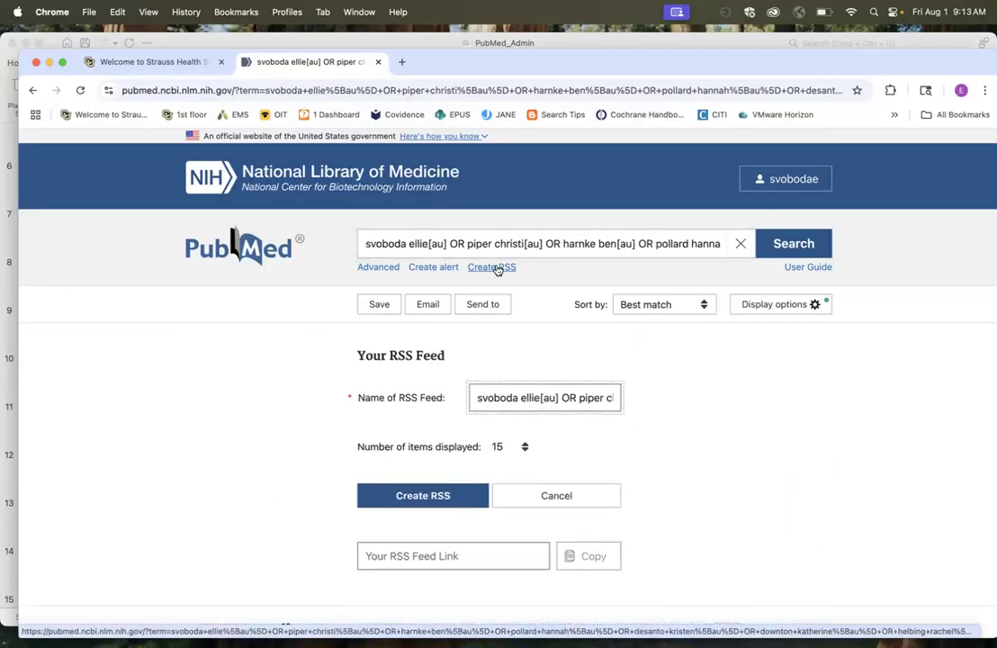
triple_click(523, 398)
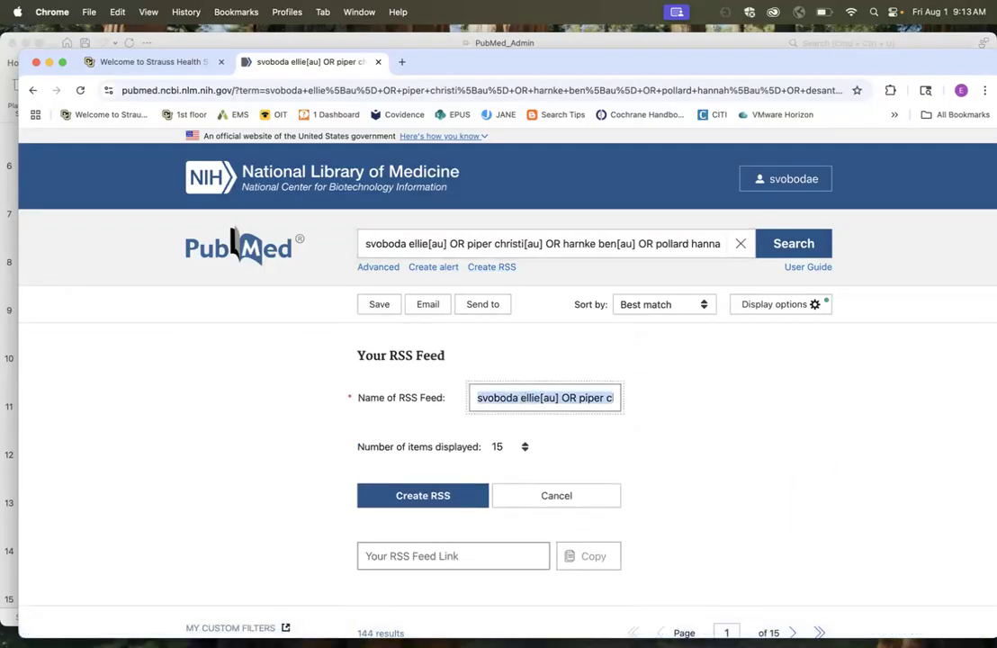
text(EdRes Department)
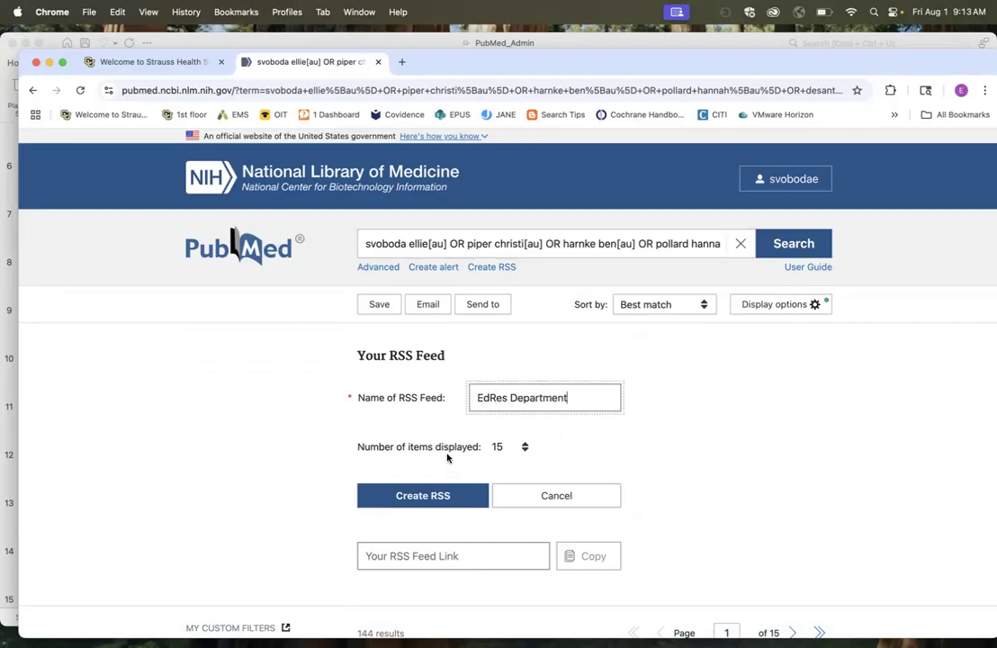
click(500, 446)
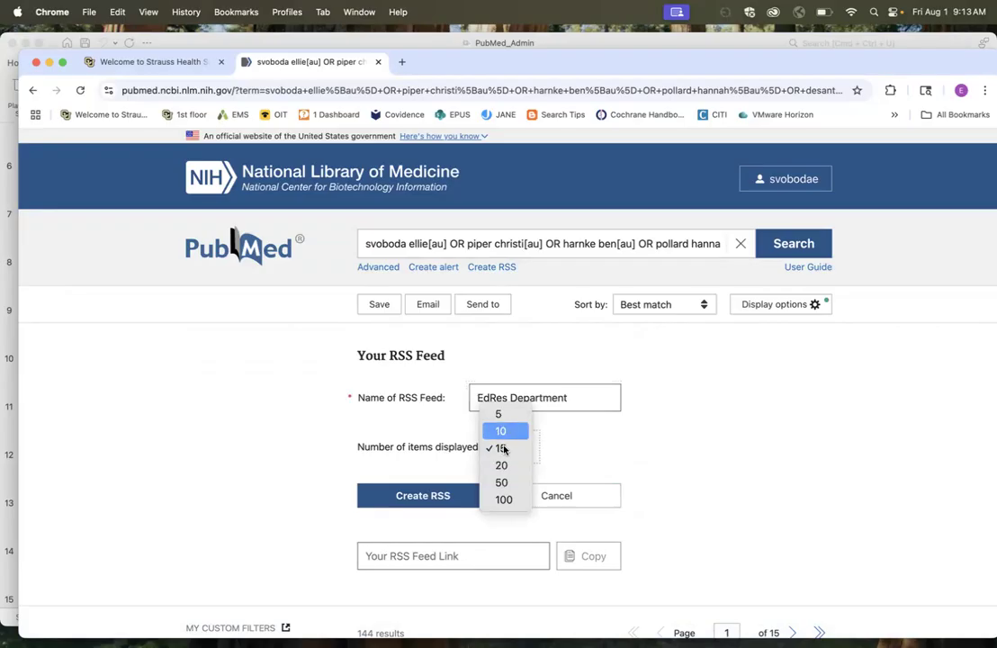
click(502, 450)
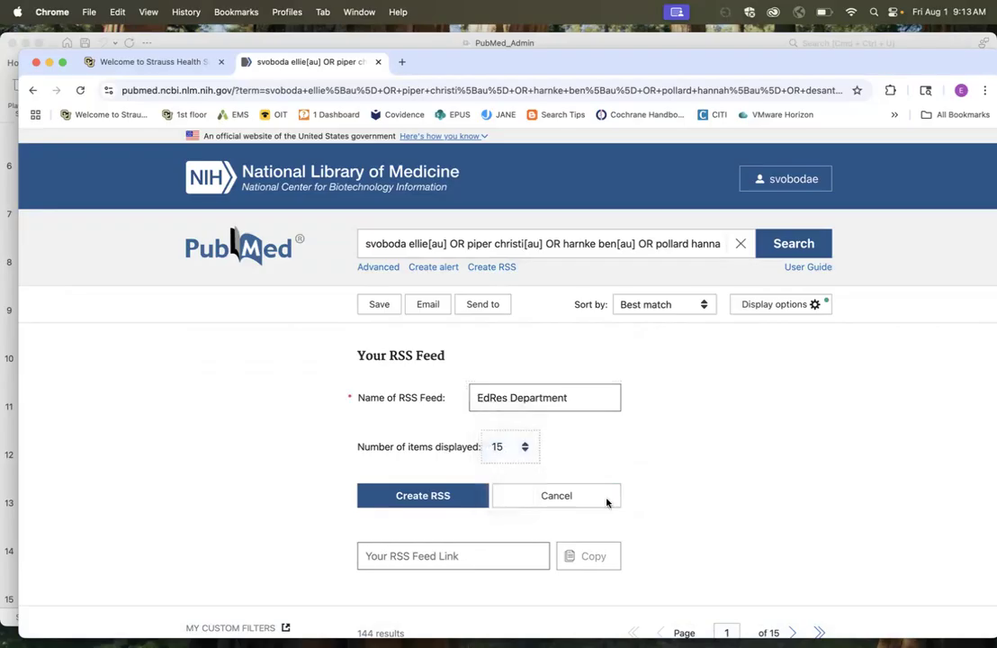
click(438, 502)
click(583, 557)
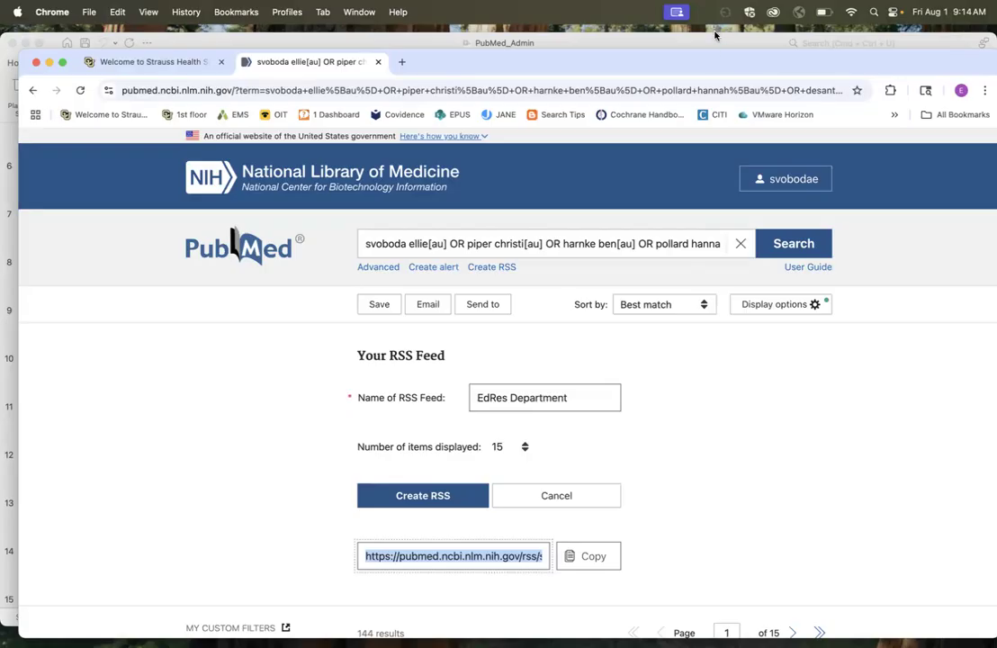
- Switch to the PowerPoint presentation and copy the Monthly newsletter query from the Library department search slide
click(621, 37)
click(611, 340)
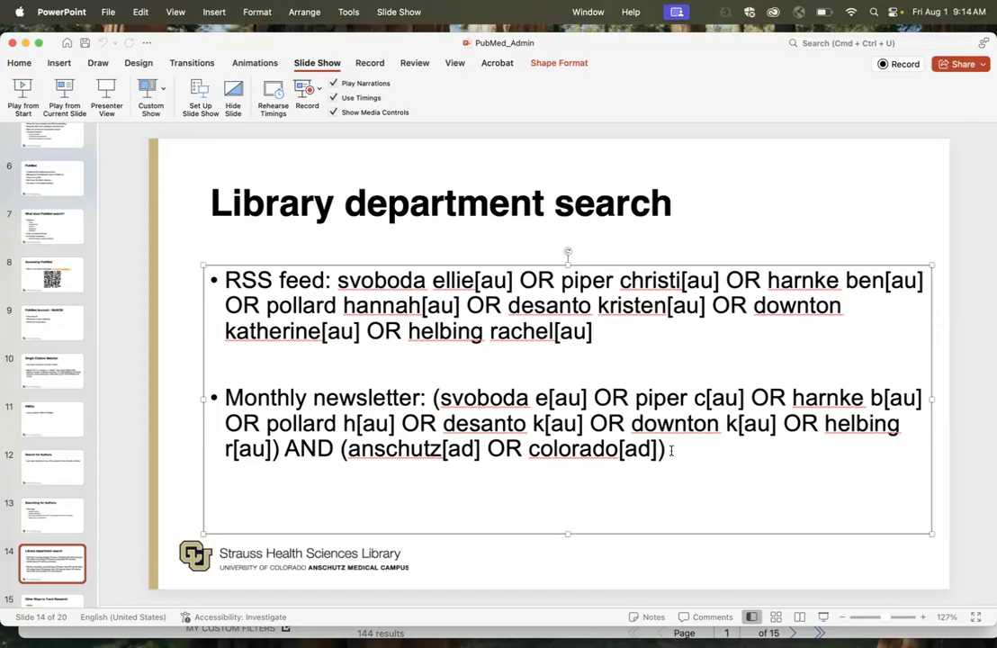
drag(671, 450, 434, 396)
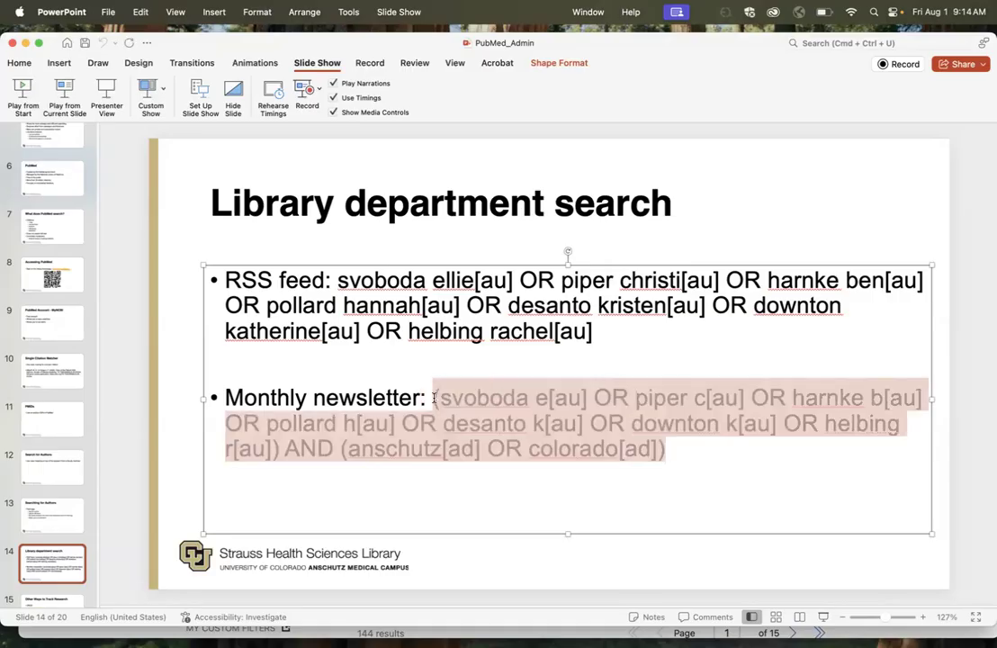
key(super+c)
- Return to PubMed in Chrome and run the copied search of author surnames with initials AND (anschutz[ad] OR colorado[ad])
key(ctrl+Up)
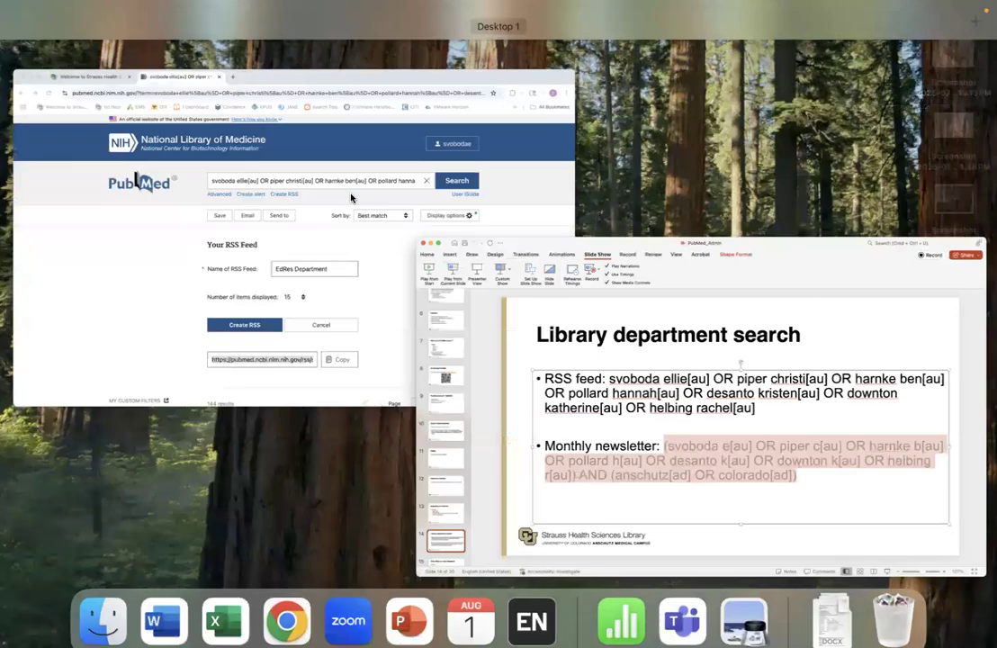
click(350, 194)
click(735, 242)
key(super+v)
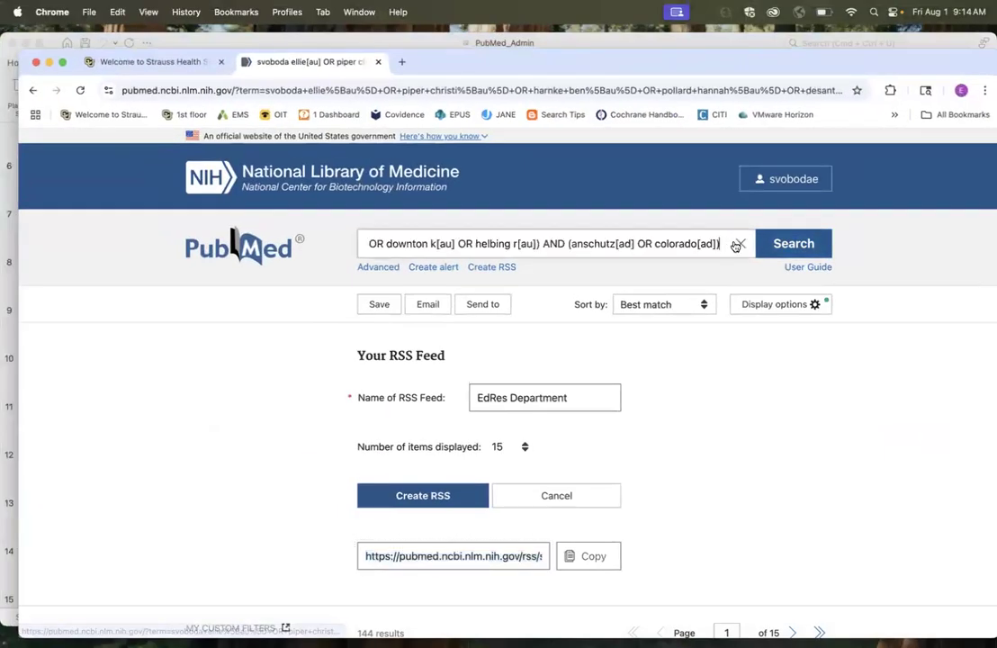
key(Return)
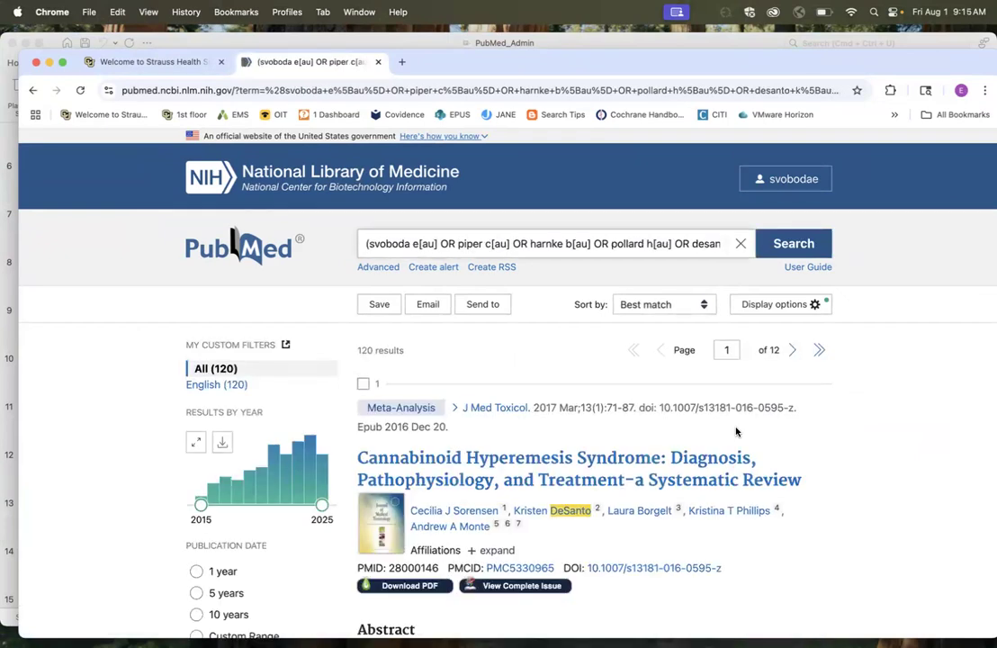
- Look through the initials-and-affiliation search results, examining how the matched author surnames are highlighted on each article
scroll(828, 485, down, 2)
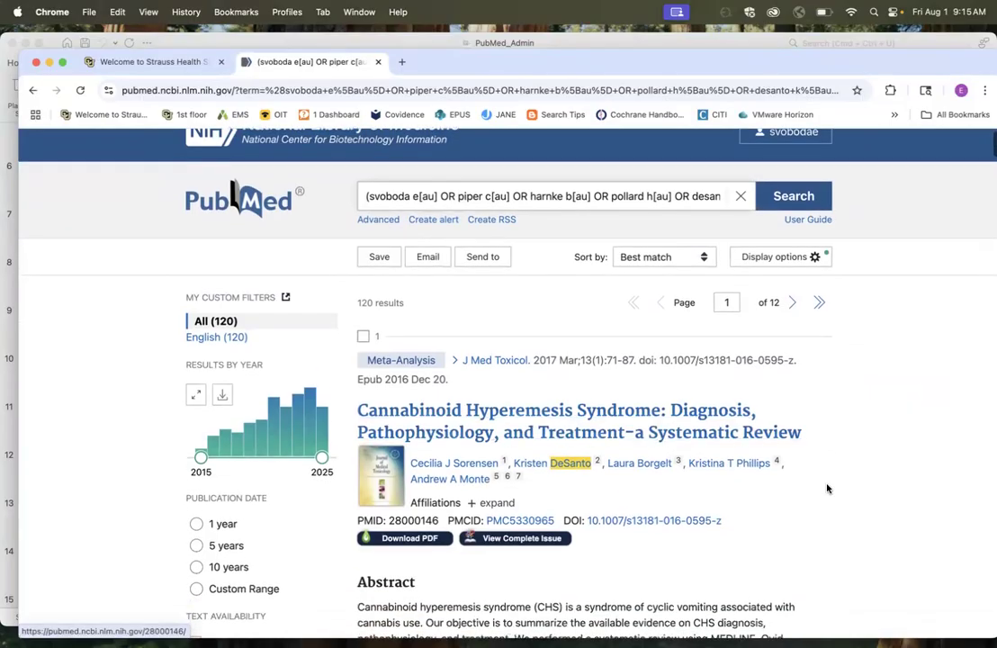
scroll(827, 489, down, 2)
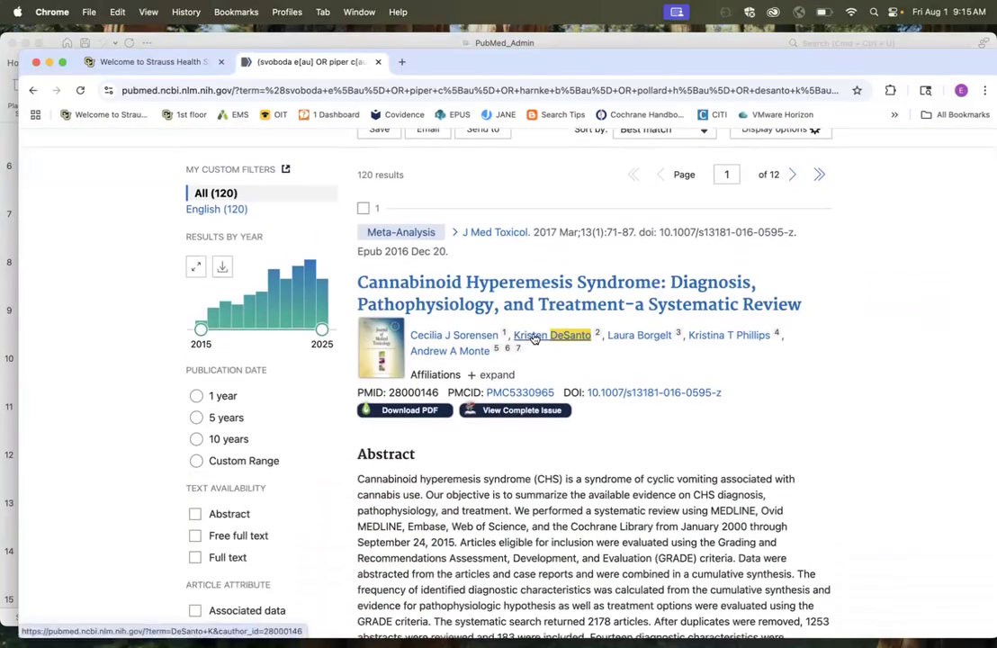
scroll(584, 538, down, 8)
scroll(589, 538, down, 10)
scroll(588, 538, down, 11)
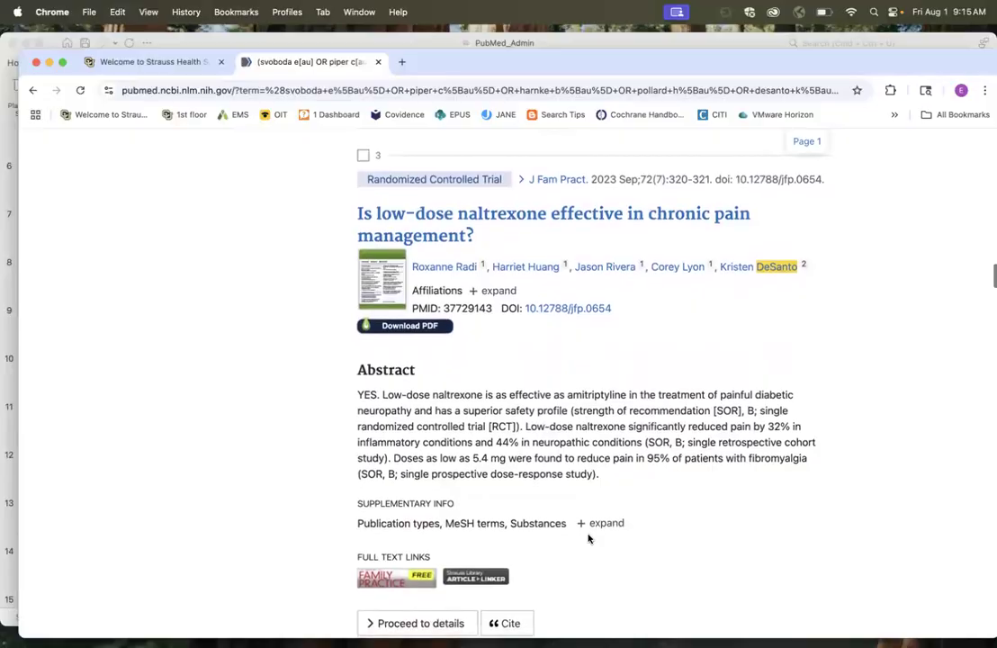
scroll(623, 450, down, 4)
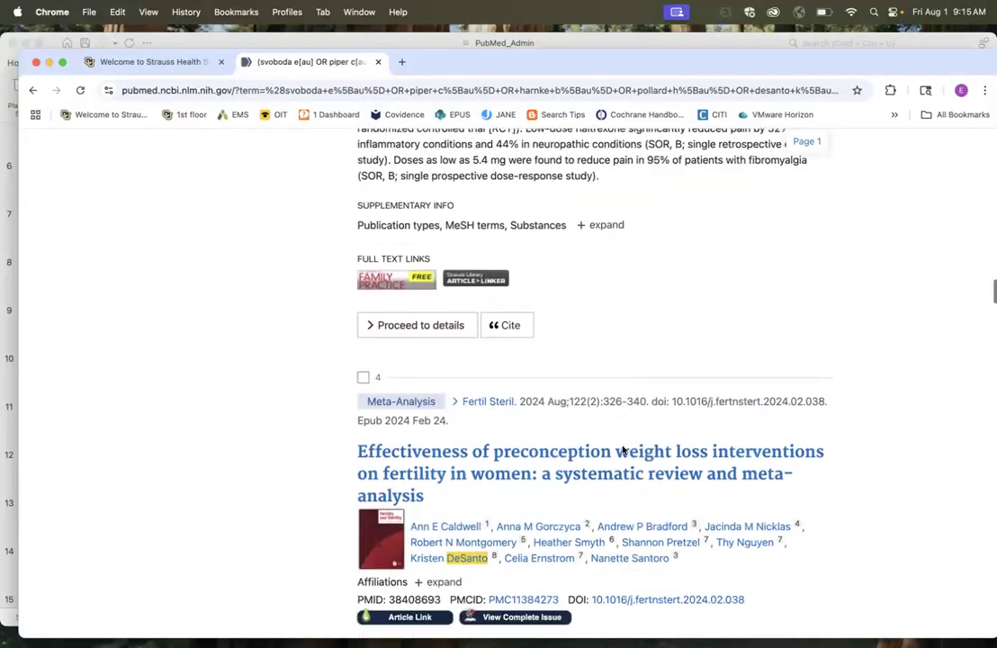
scroll(622, 450, down, 2)
scroll(622, 450, down, 3)
scroll(622, 449, down, 15)
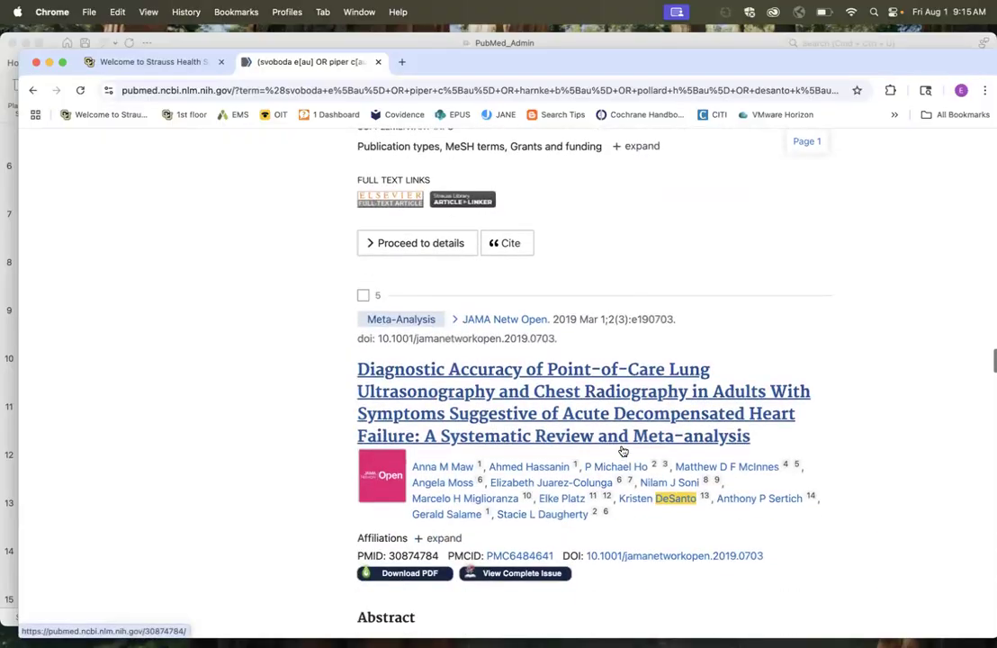
- Start an alert for the surname-with-initials and affiliation search, naming the saved search EdRes Department
scroll(622, 450, down, 1)
scroll(622, 450, up, 12)
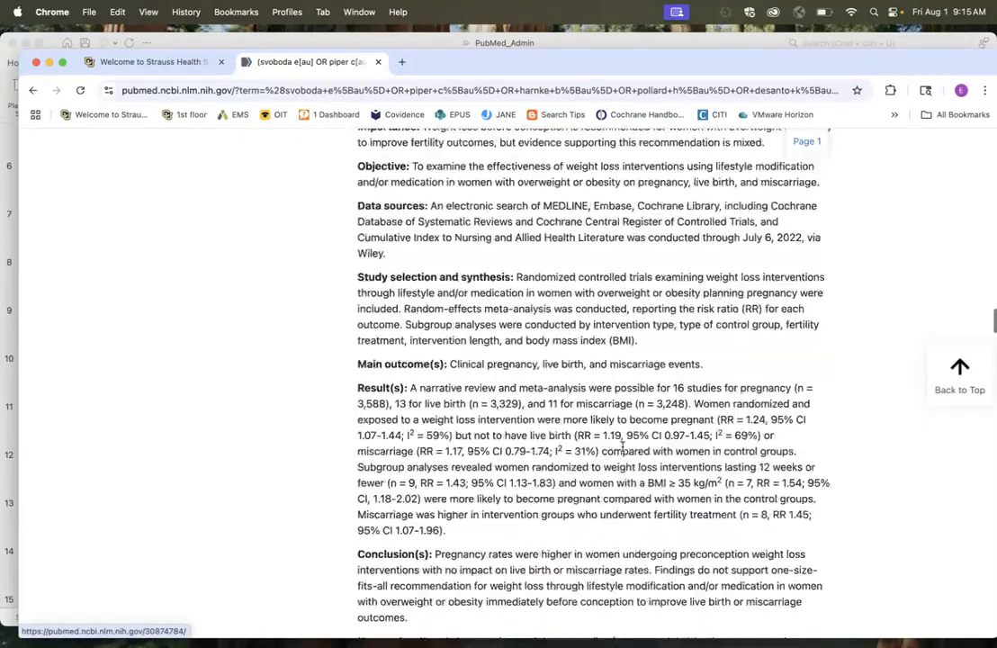
scroll(622, 447, up, 20)
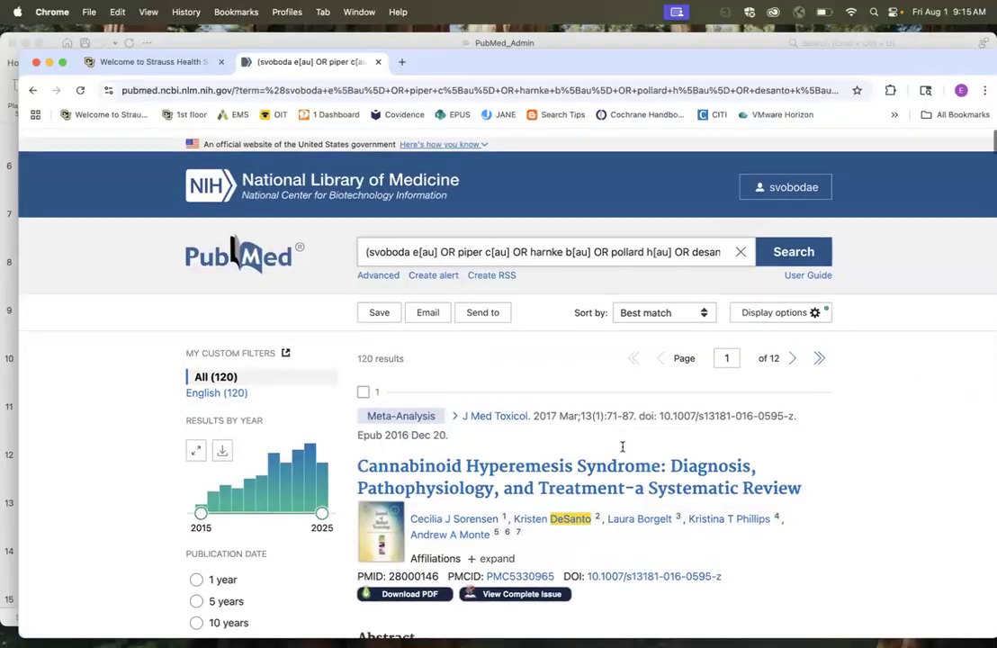
click(437, 268)
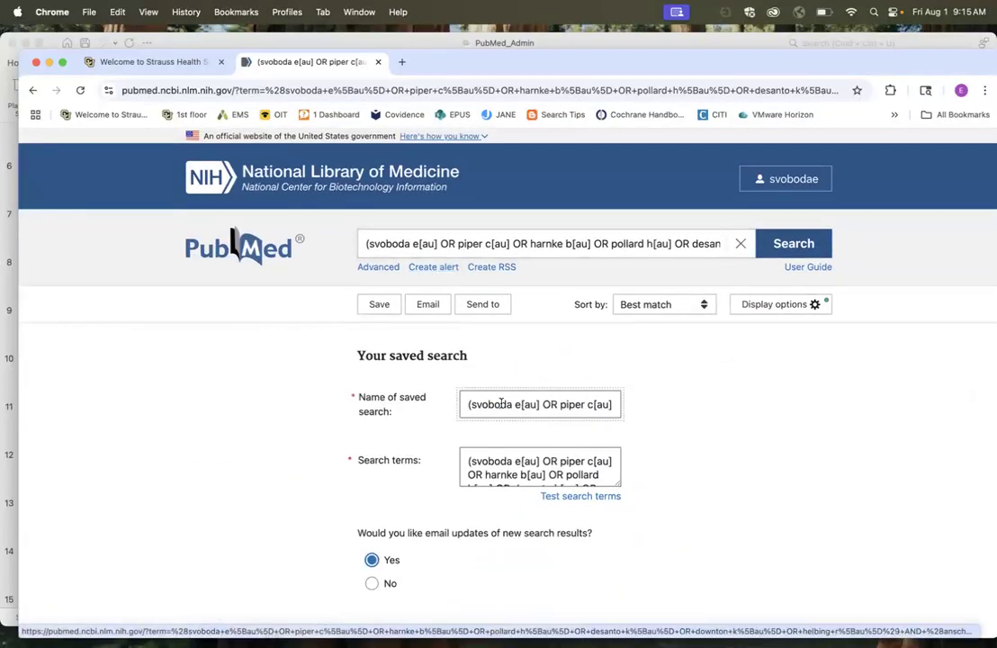
triple_click(501, 404)
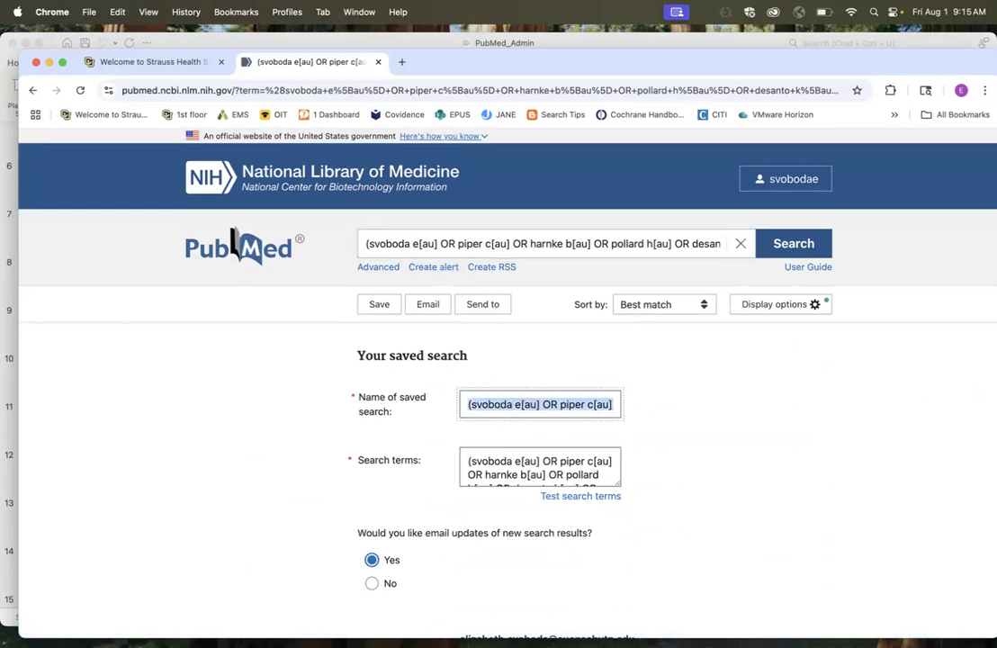
text(EdRes Department)
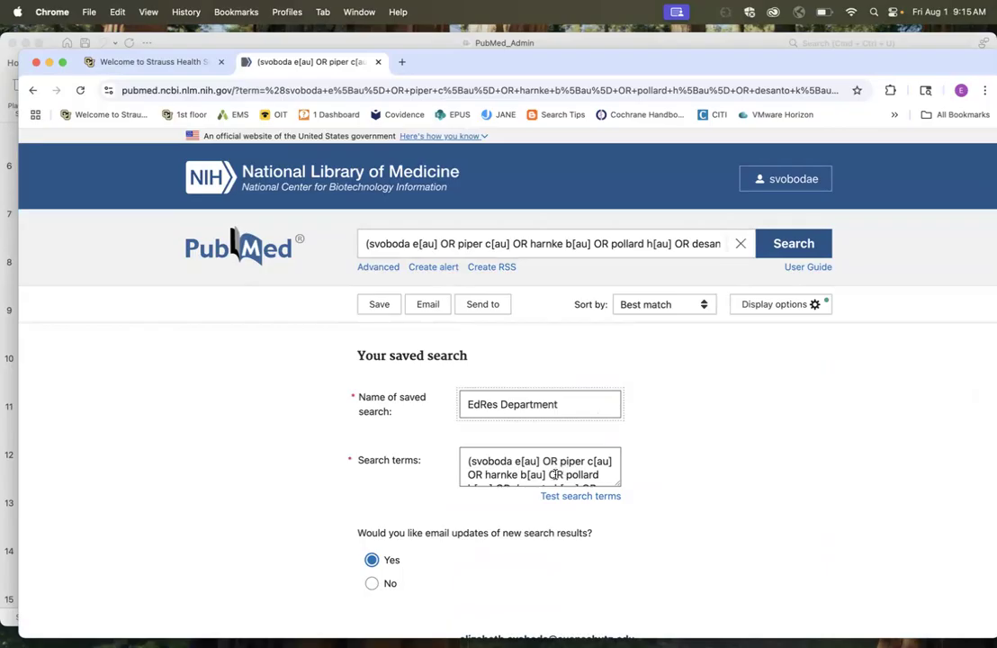
- Schedule the alert's email updates monthly, on the first weekday
scroll(503, 476, down, 3)
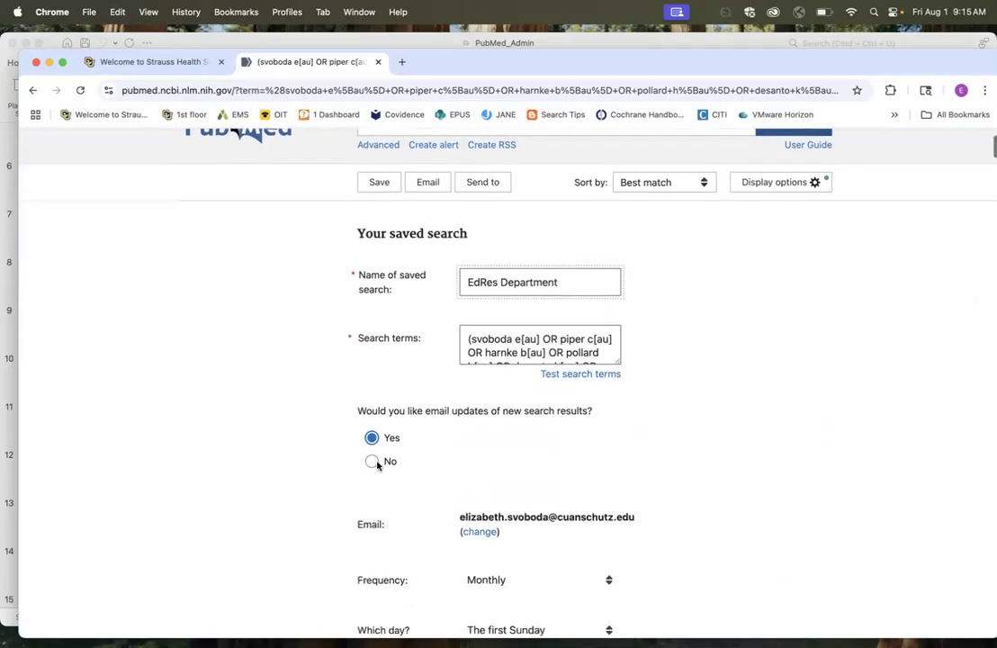
scroll(504, 396, down, 5)
scroll(500, 341, down, 2)
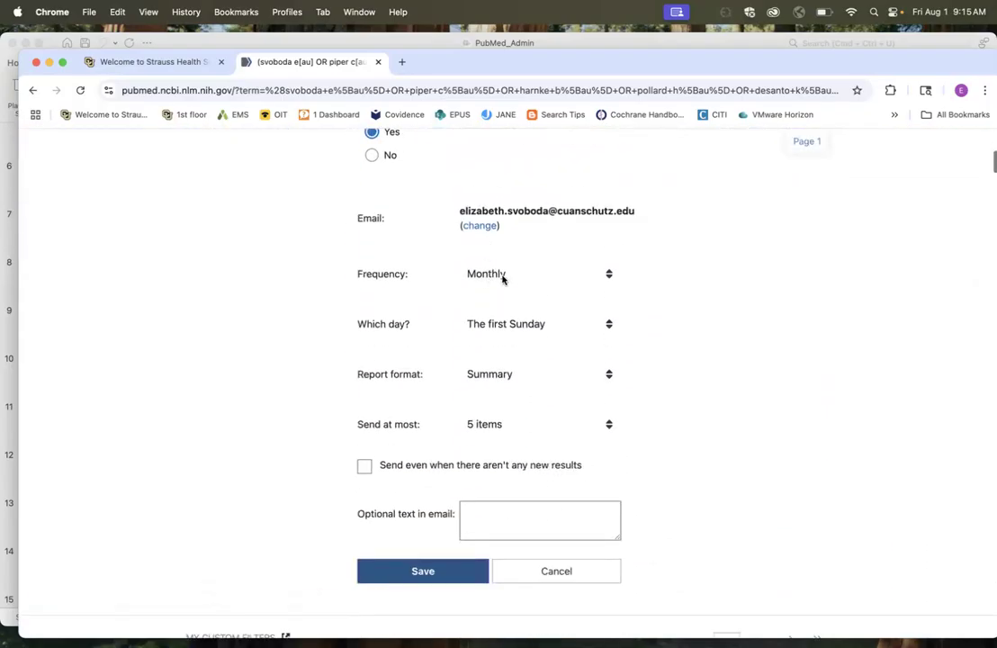
click(505, 325)
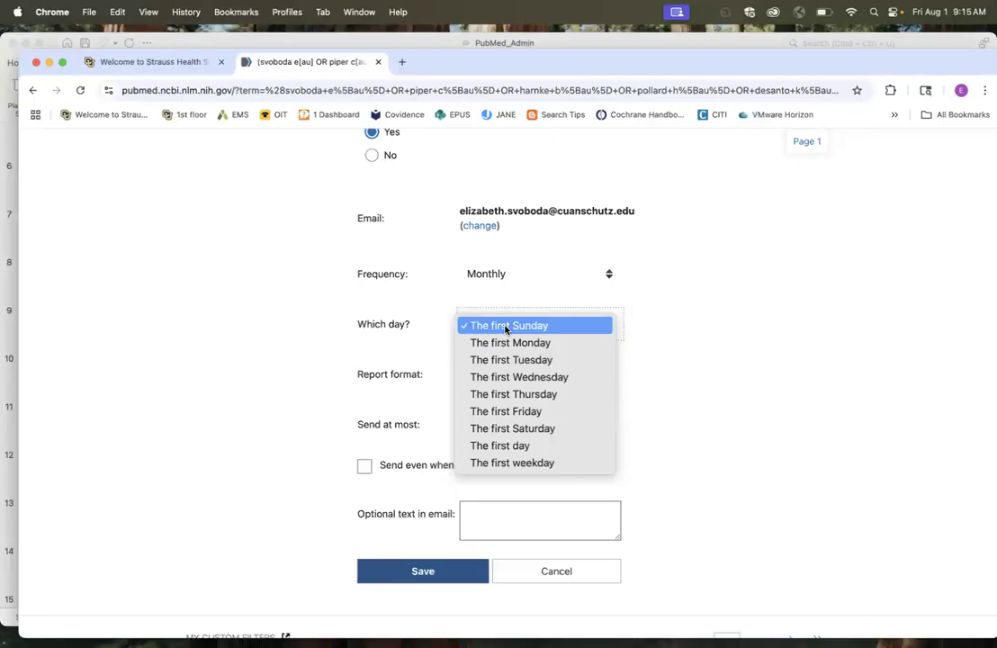
click(492, 274)
click(492, 274)
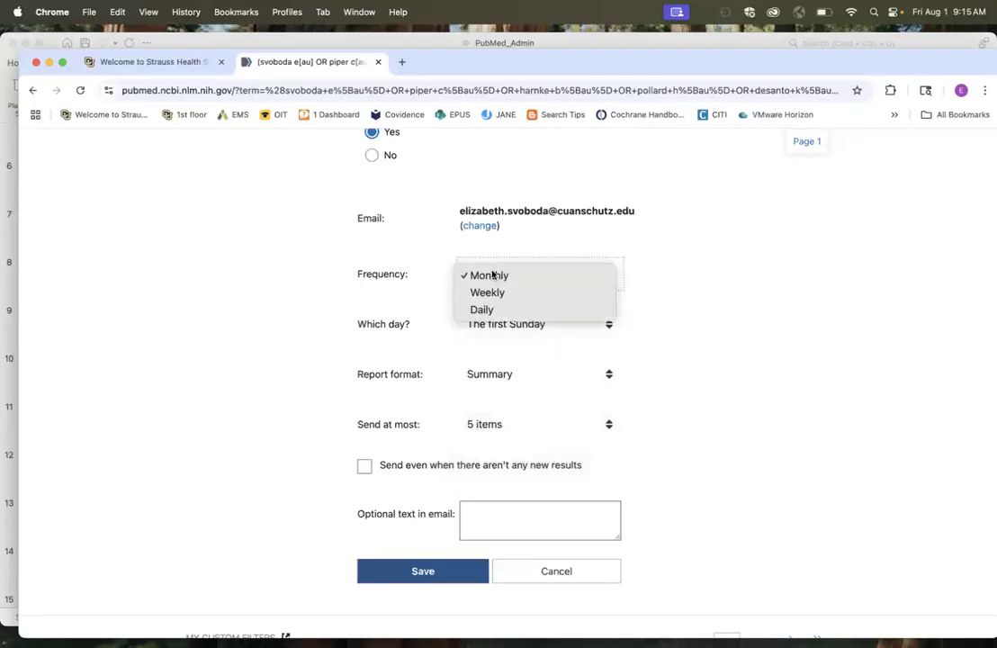
click(492, 275)
click(499, 324)
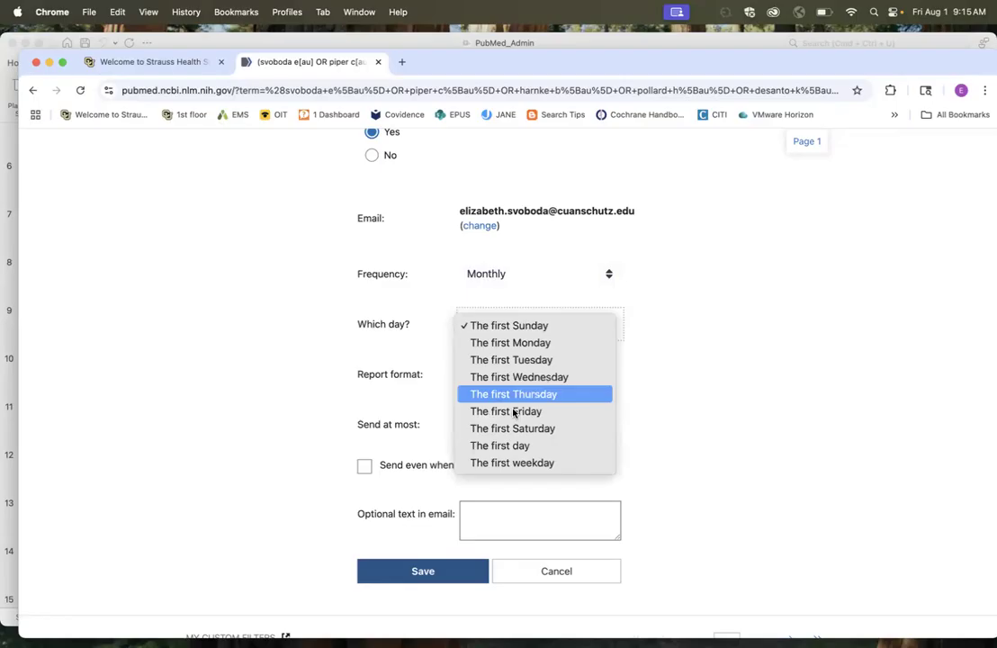
click(512, 463)
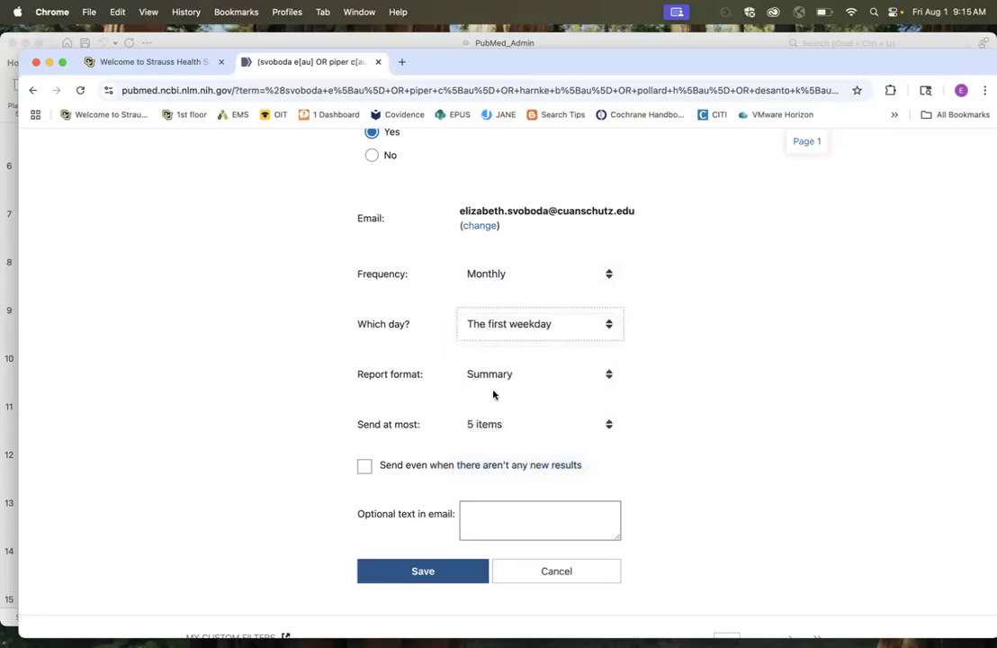
- Limit the alert emails to at most 10 items and save the alert
scroll(492, 404, down, 2)
click(494, 345)
click(530, 362)
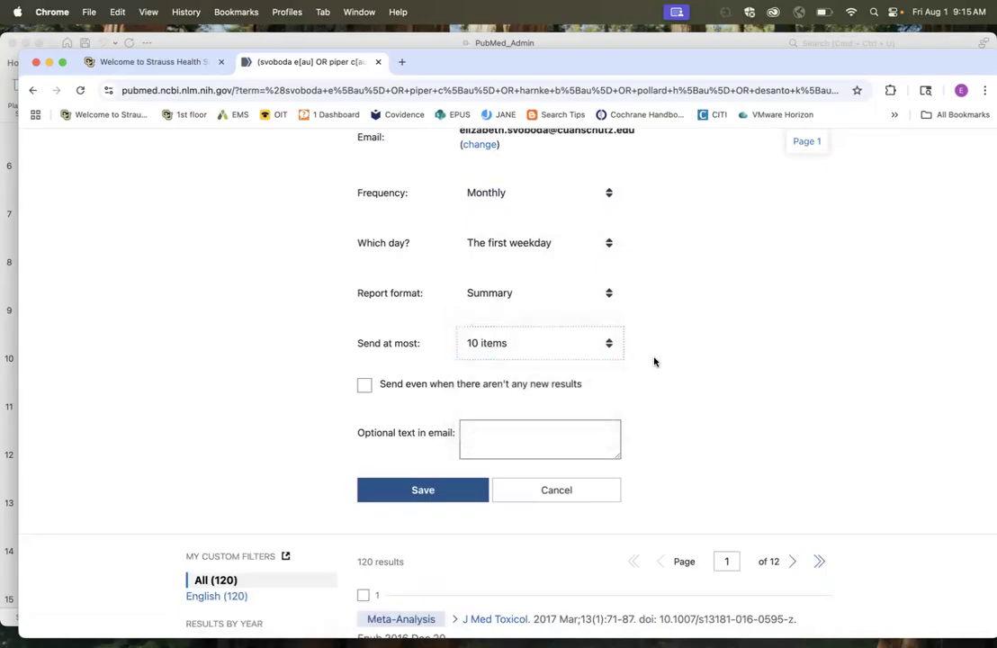
scroll(654, 362, up, 5)
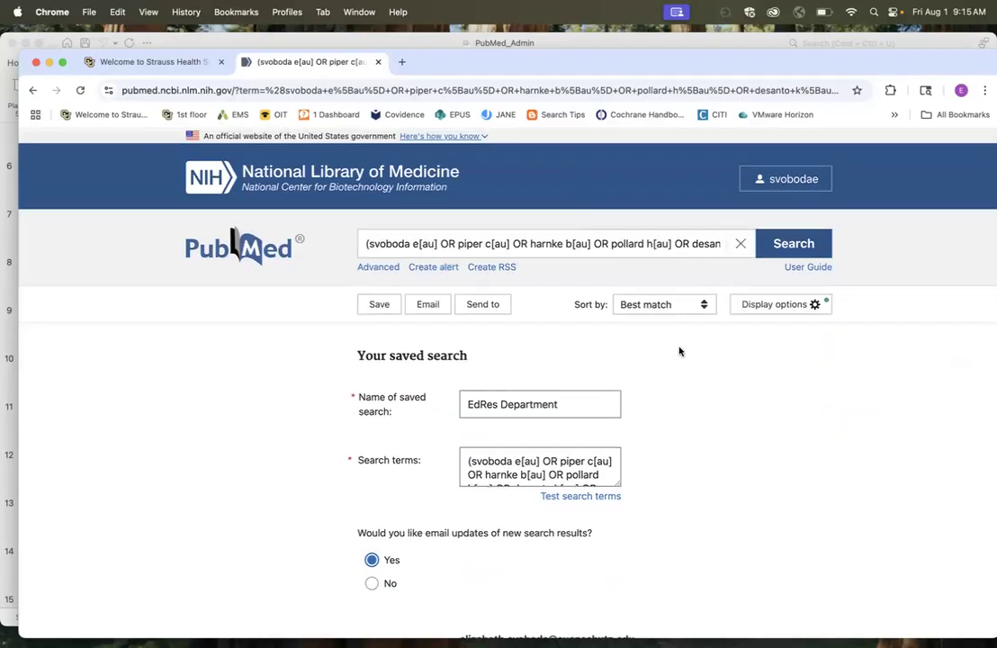
scroll(678, 349, down, 5)
click(438, 594)
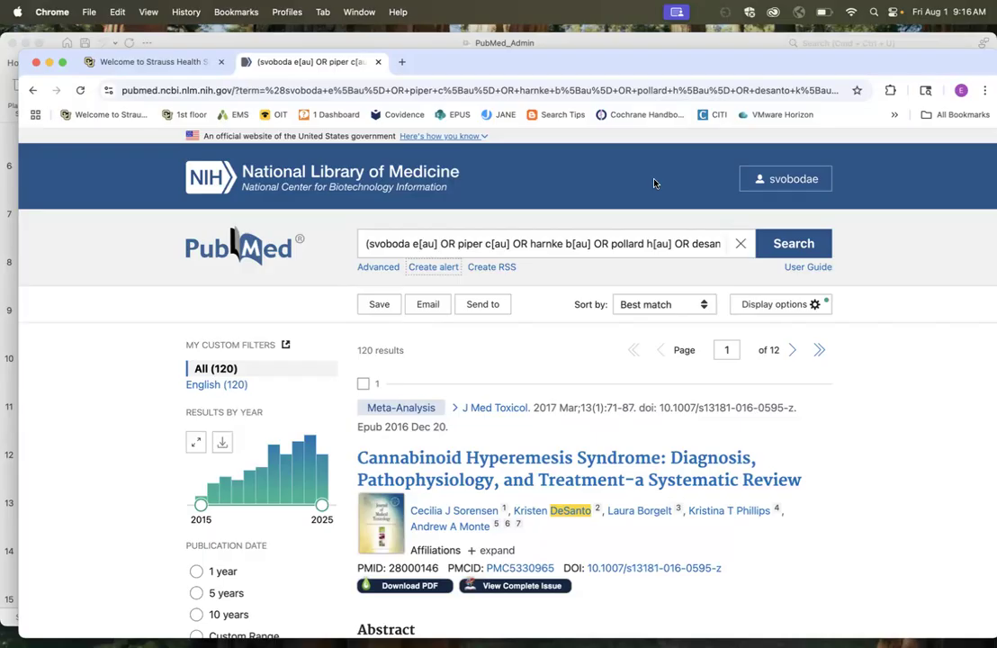
- Switch to the PowerPoint presentation and start the slide show from the Other Ways to Track Research slide
click(302, 45)
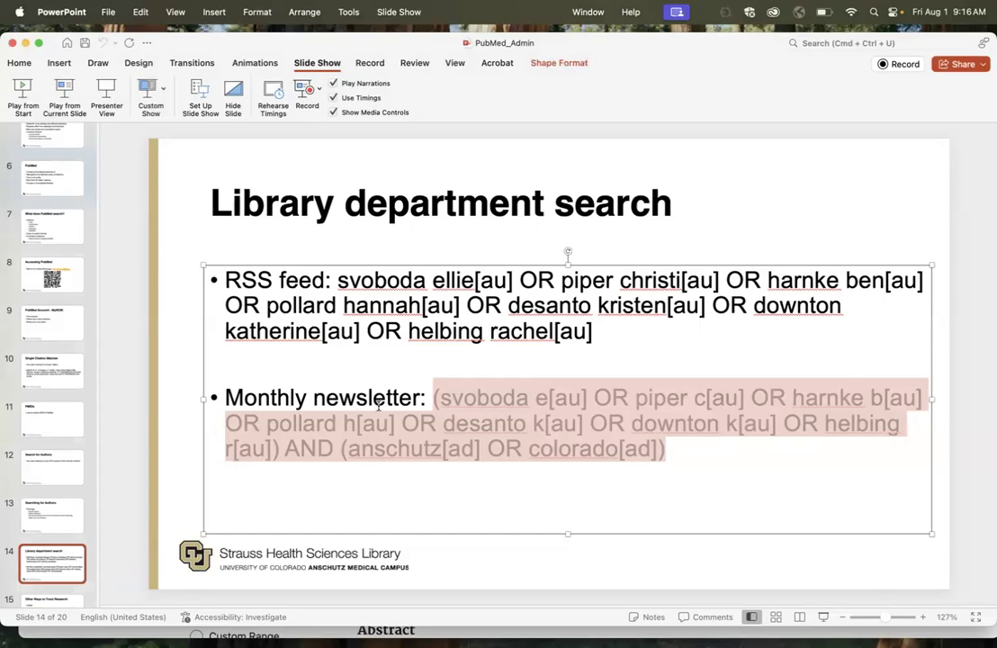
scroll(56, 511, down, 5)
click(45, 505)
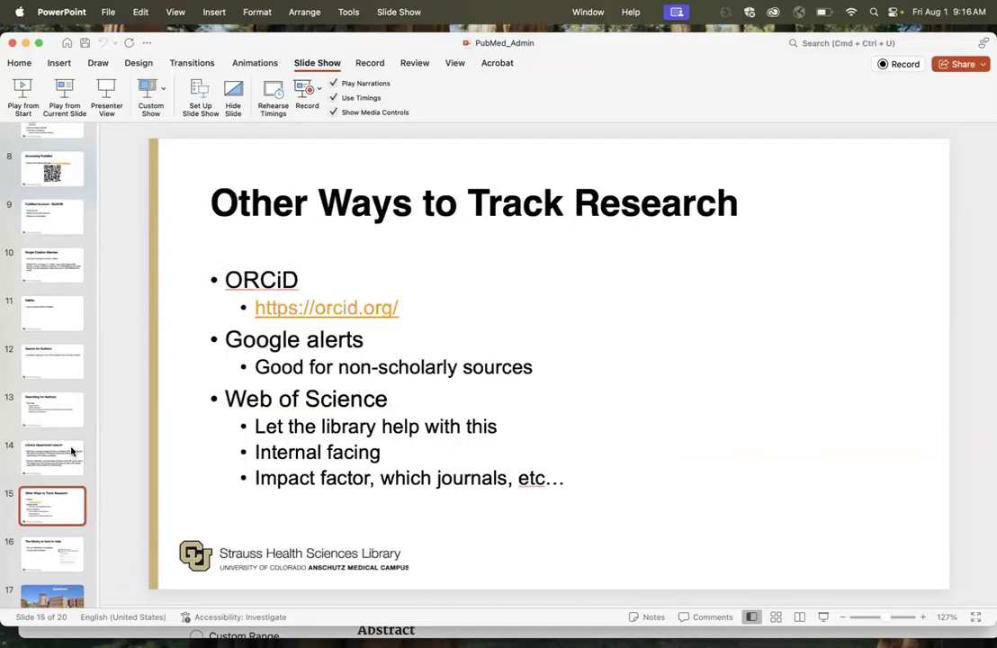
click(64, 90)
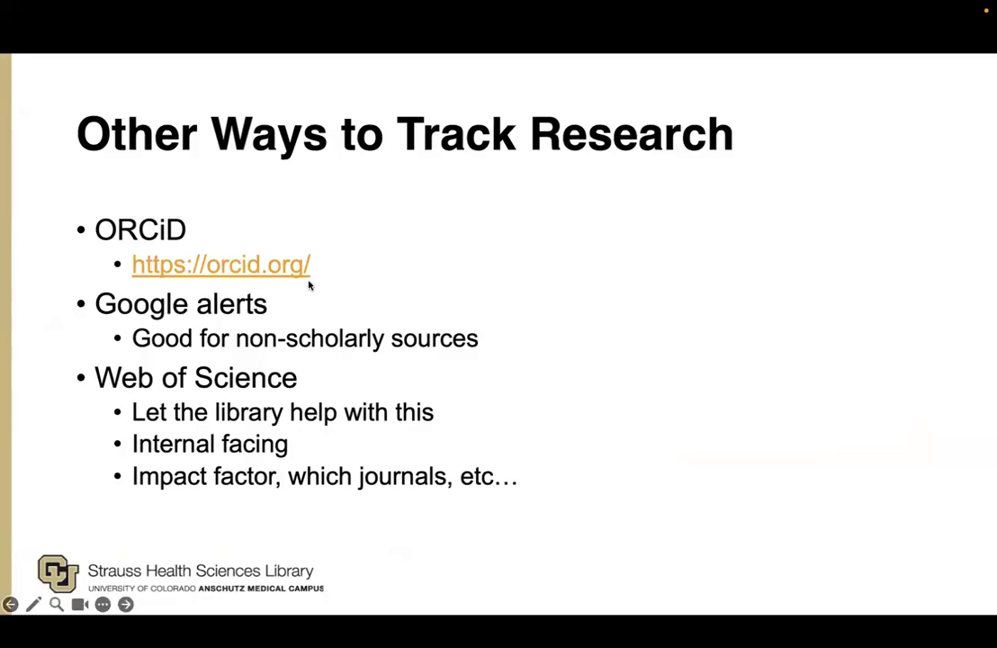
- Open the orcid.org link from the slide and sign in to ORCID with the prefilled credentials
click(259, 265)
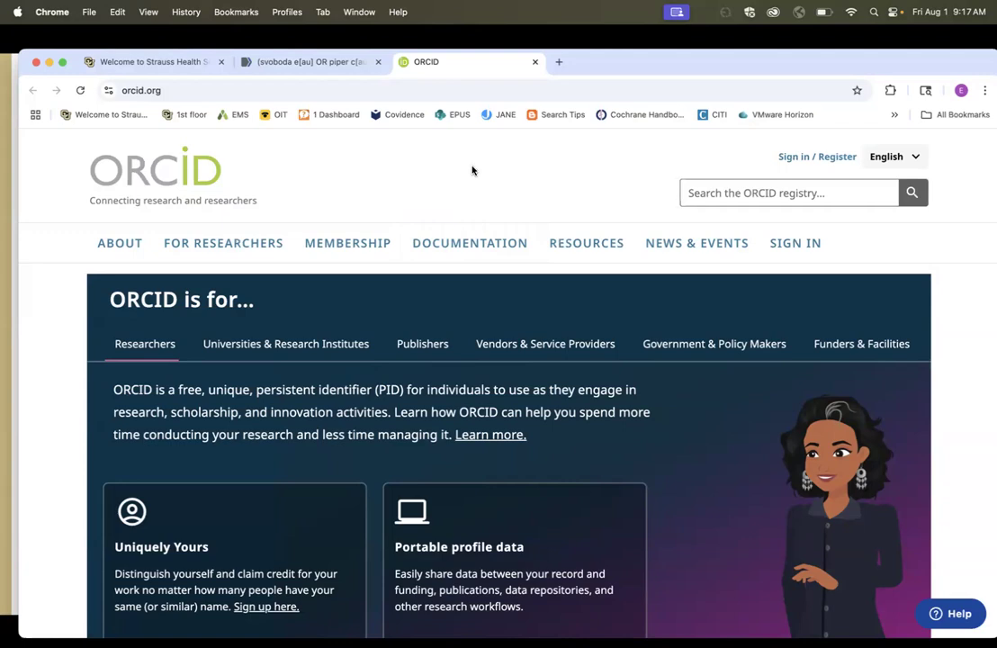
click(812, 159)
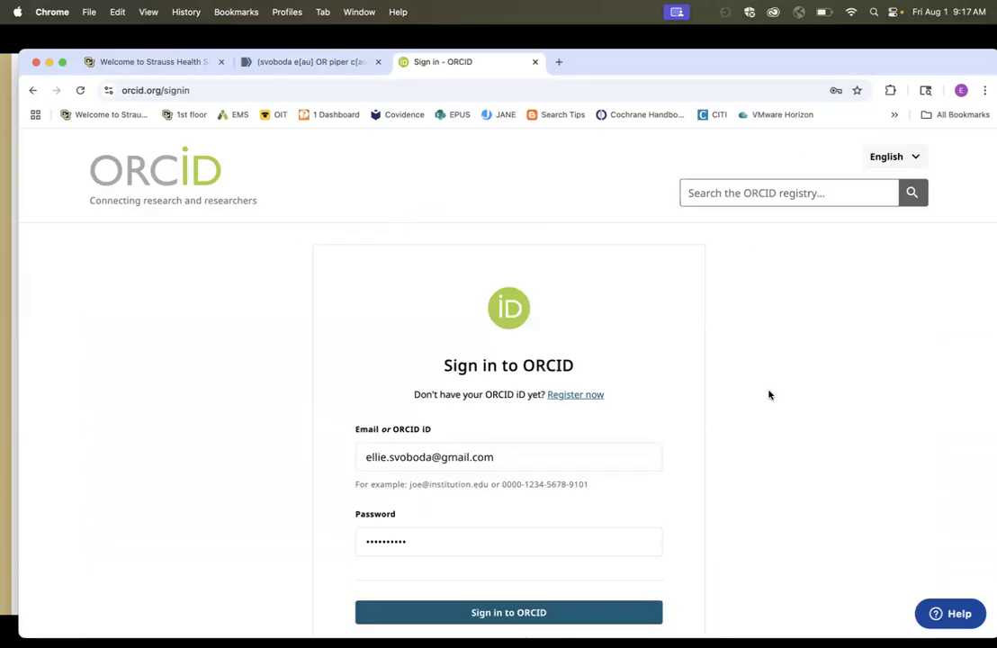
scroll(773, 400, down, 1)
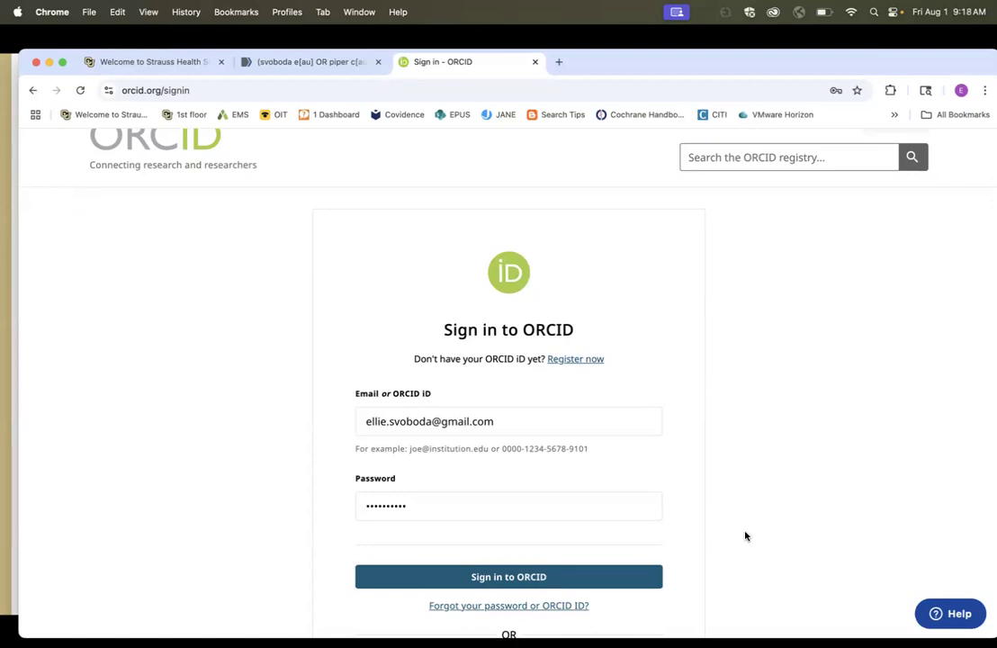
click(565, 576)
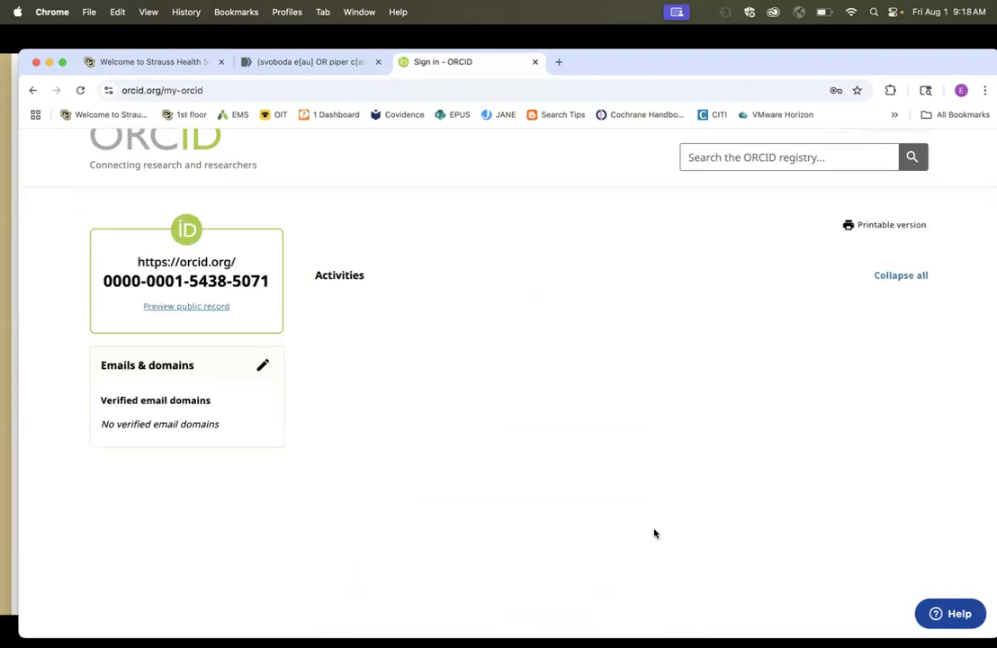
- Look through the ORCID record, examining the listed works, their sources and visibility, and the profile and employment sections
scroll(292, 420, down, 2)
scroll(291, 420, down, 10)
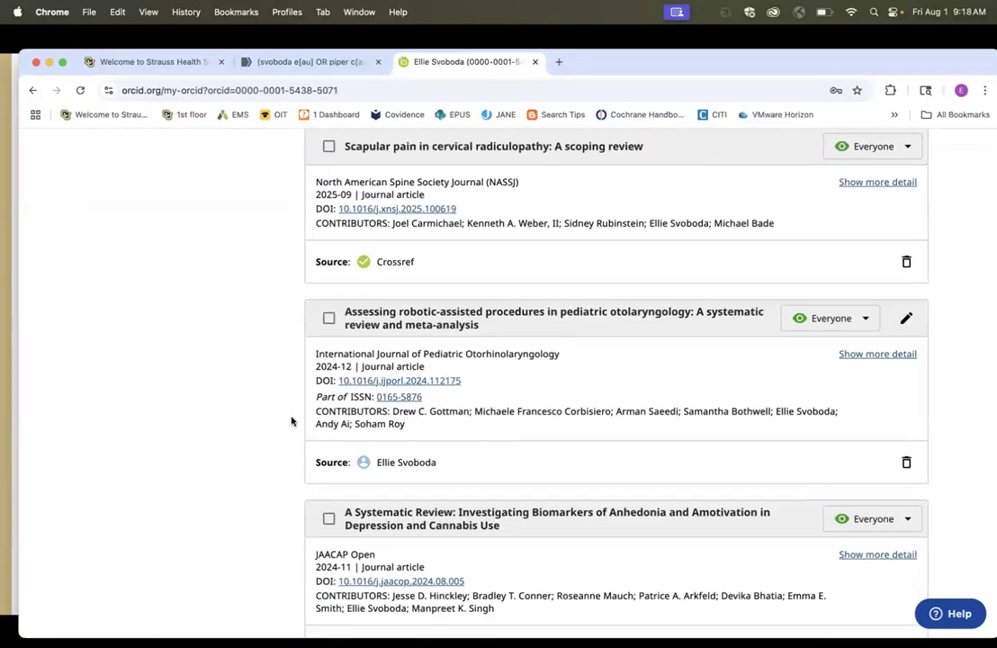
scroll(291, 420, down, 1)
scroll(292, 420, down, 8)
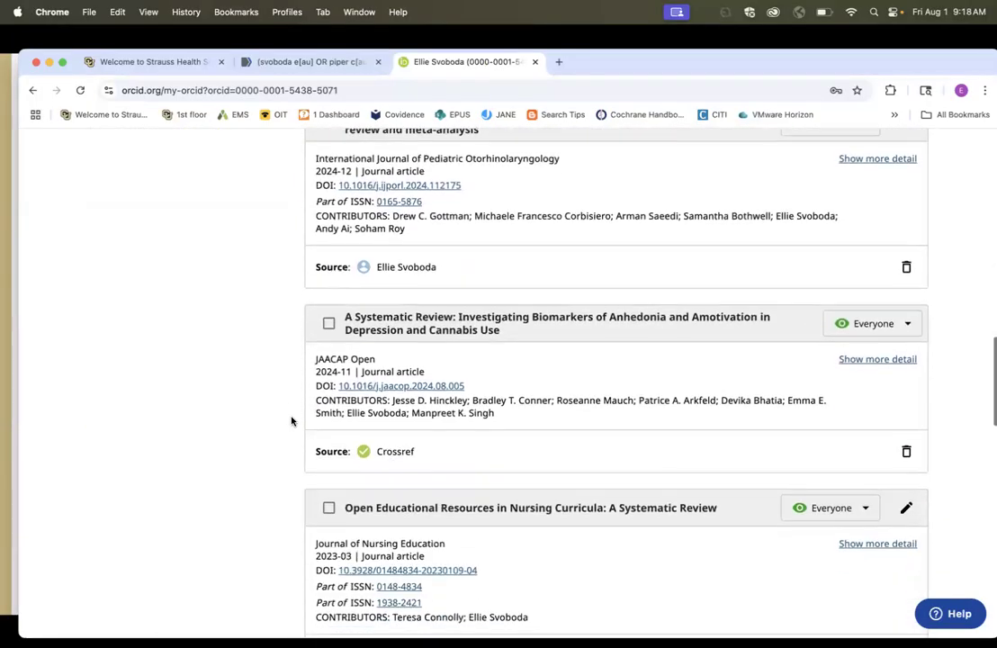
scroll(292, 420, down, 2)
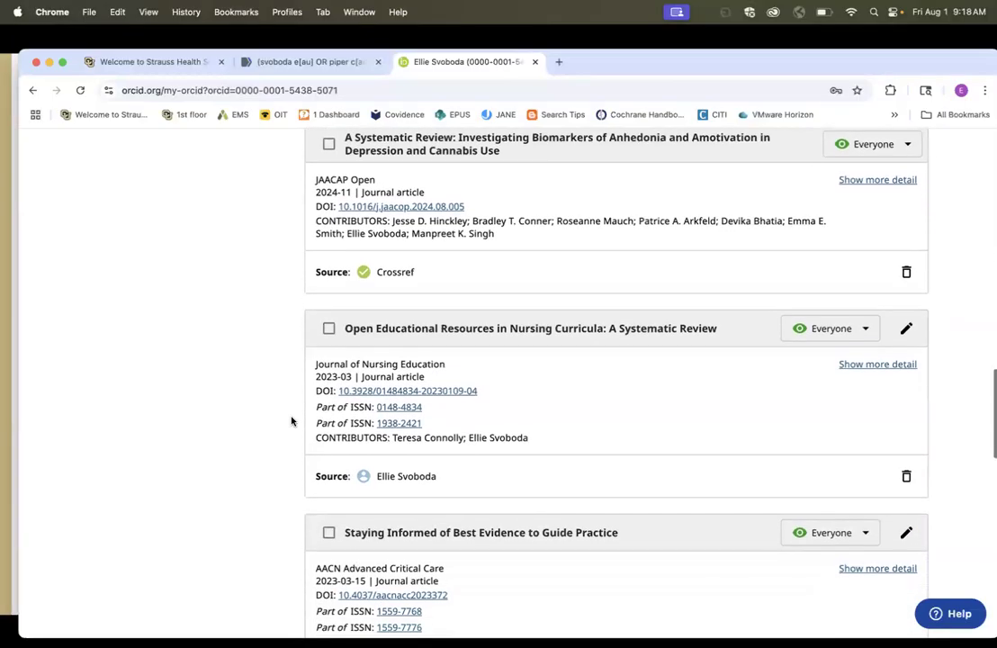
scroll(292, 420, down, 1)
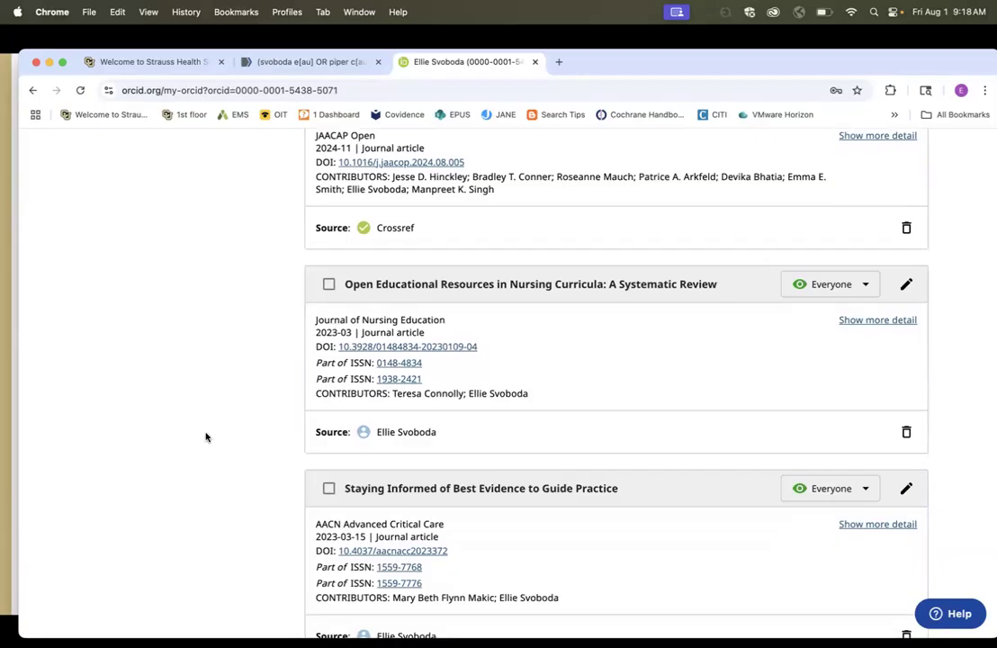
scroll(205, 437, up, 3)
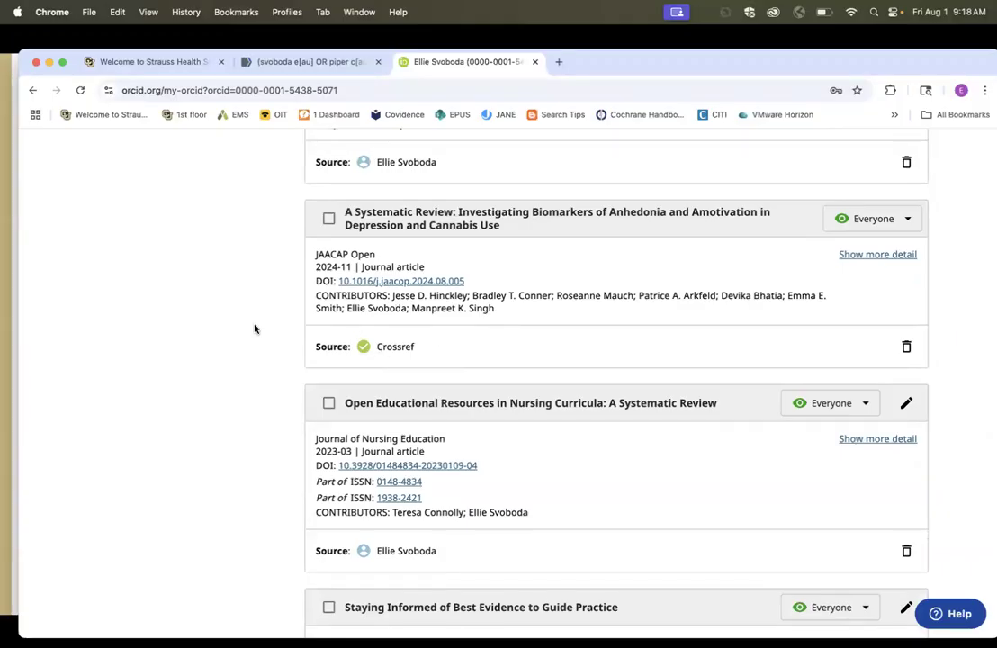
scroll(254, 329, down, 15)
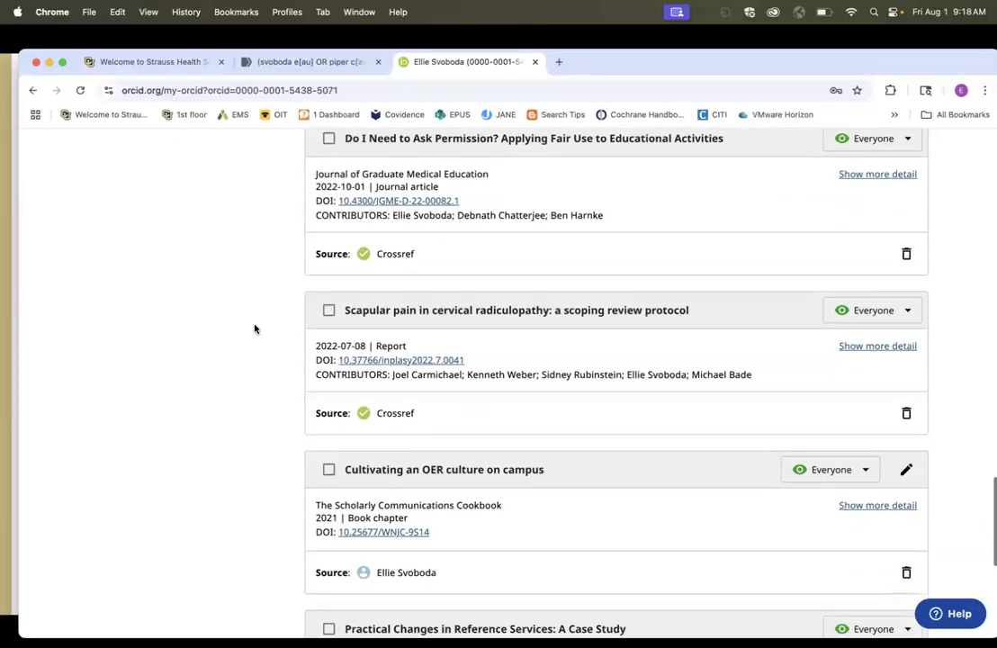
scroll(254, 329, up, 20)
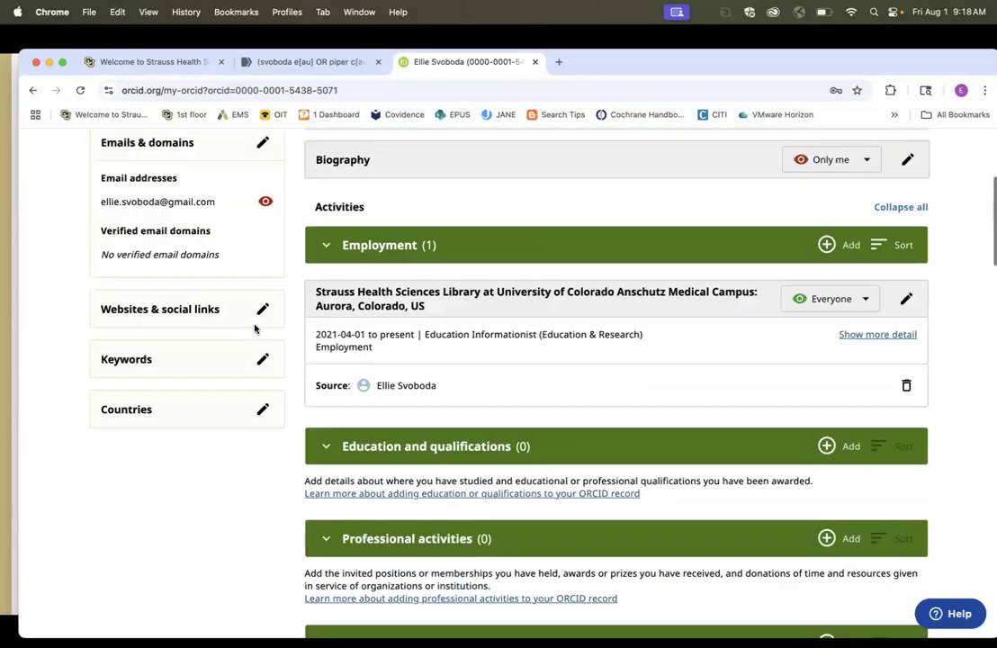
scroll(255, 328, up, 6)
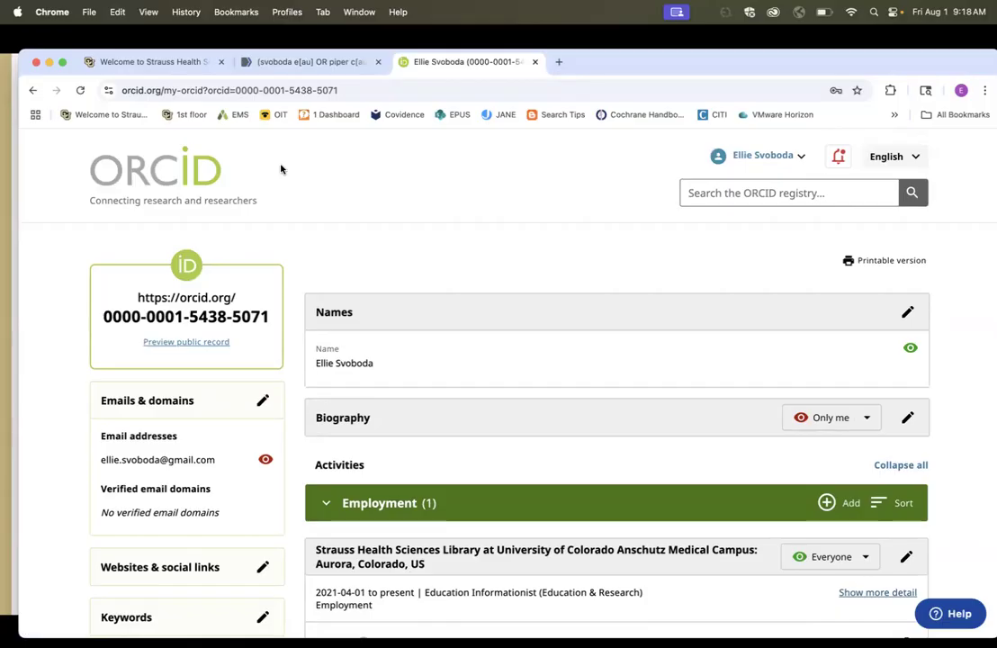
- Open the Education & Research staff directory on the Strauss Health Sciences Library site and look through its staff profiles
click(187, 64)
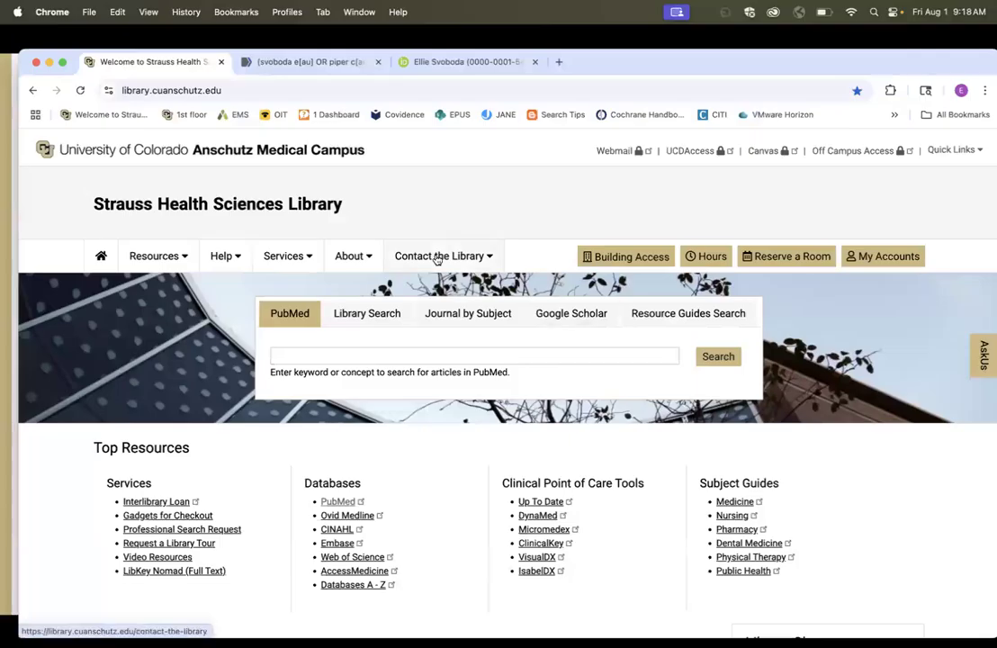
mouse_move(438, 256)
click(429, 288)
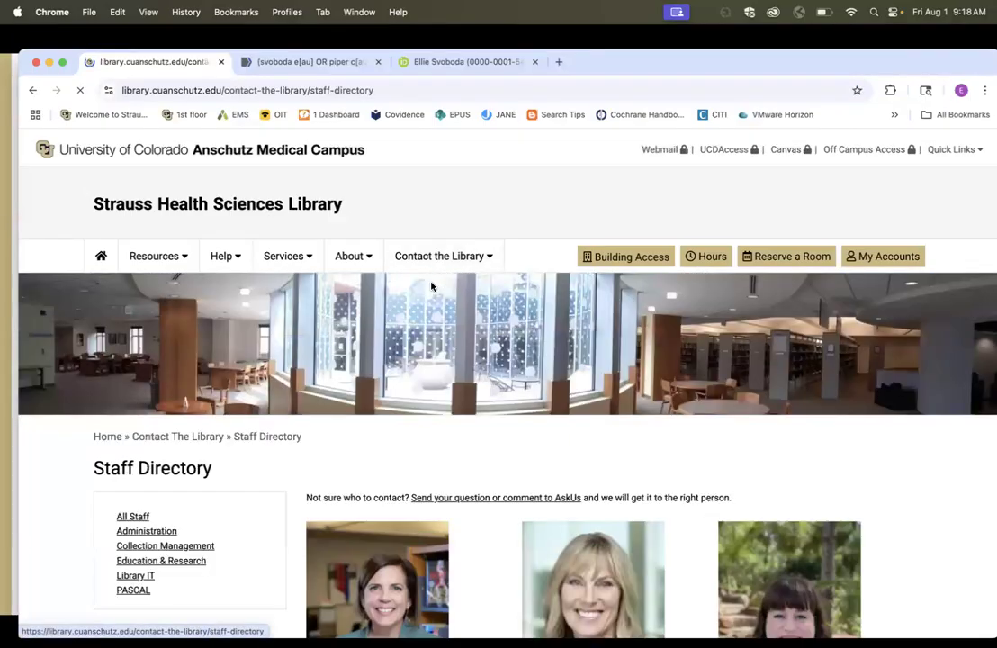
click(194, 561)
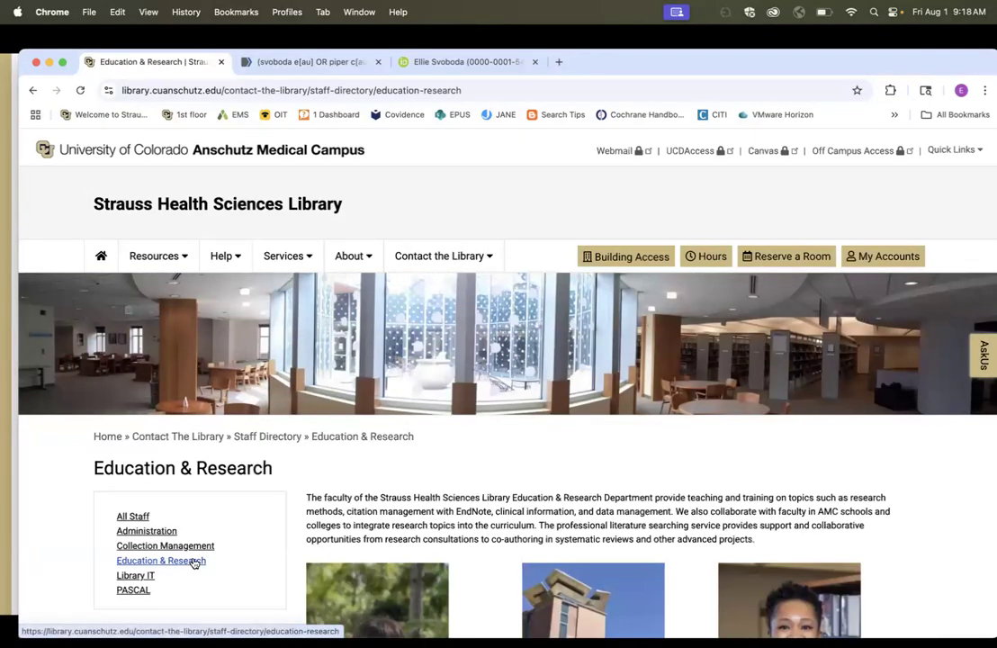
scroll(587, 391, down, 5)
scroll(586, 391, down, 9)
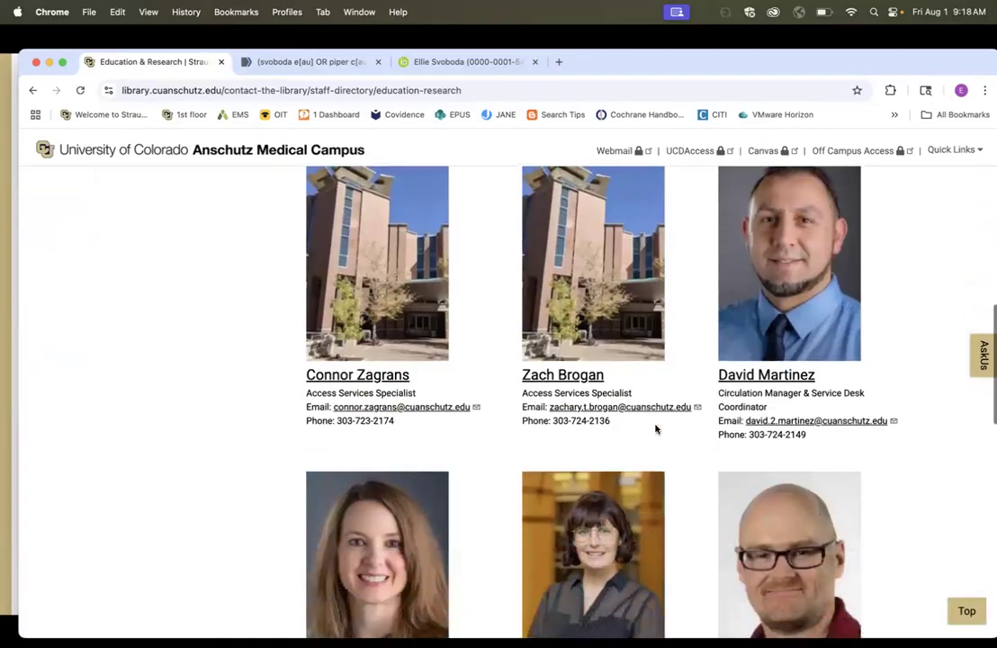
scroll(657, 429, down, 6)
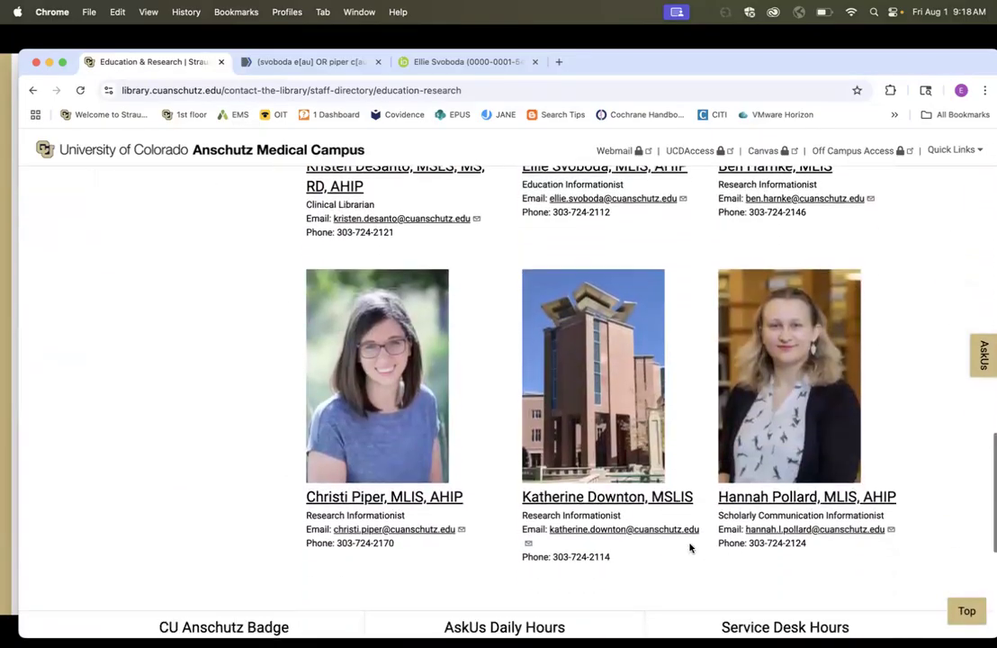